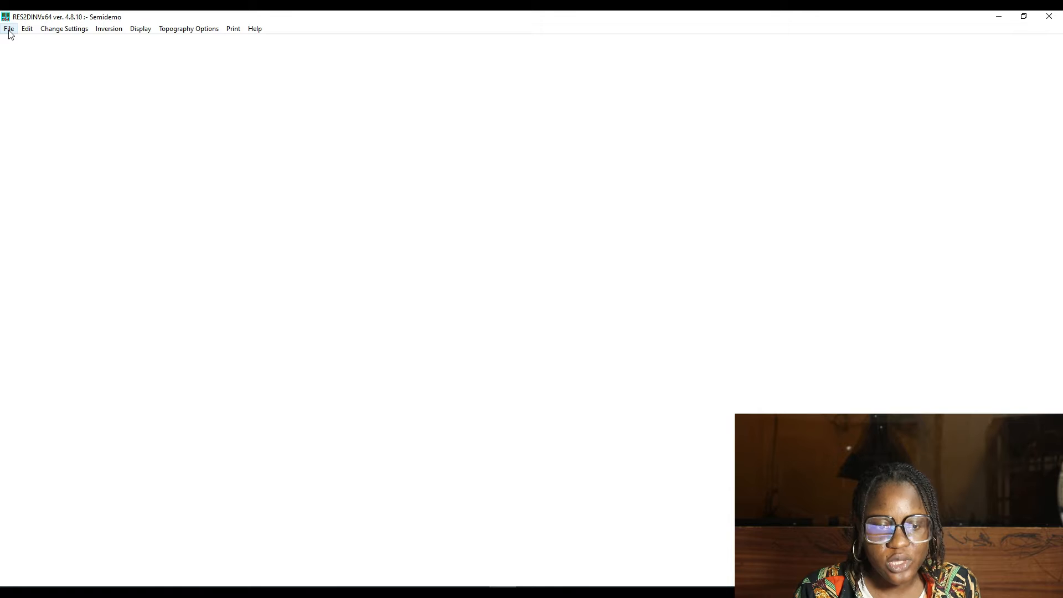
Read the data file LECT 1 ERROR DATA from the Desktop and acknowledge the resulting messages.
{"action": "left_click", "coordinate": [9, 29]}
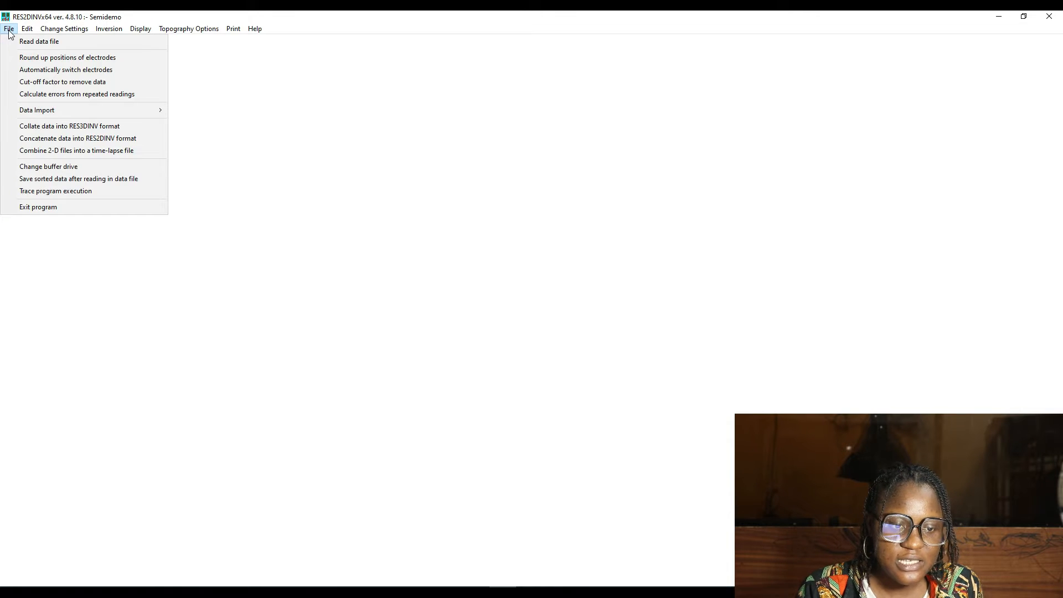
{"action": "left_click", "coordinate": [33, 42]}
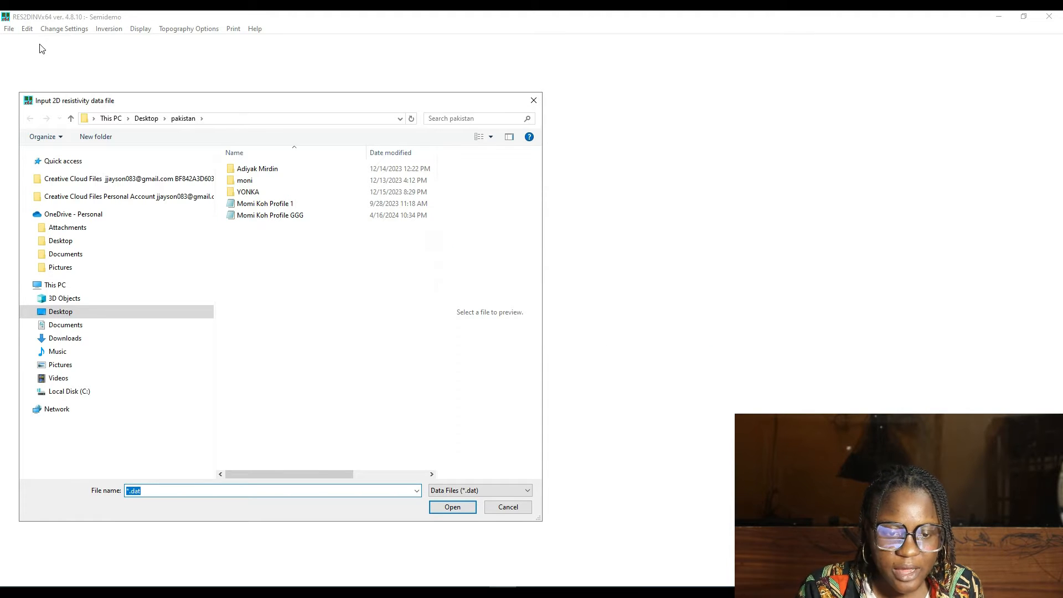
{"action": "left_click", "coordinate": [147, 118]}
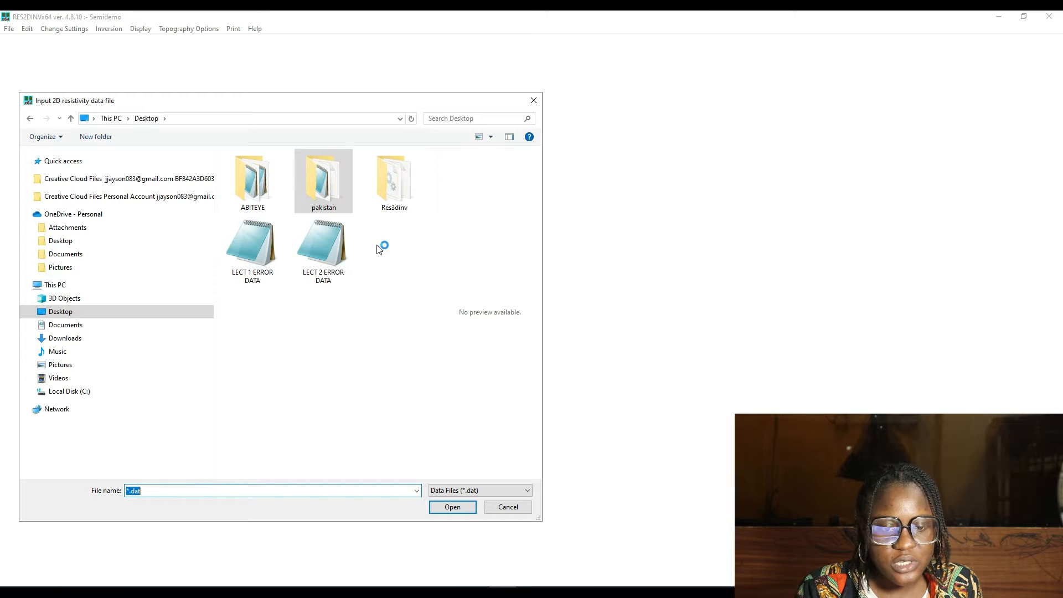
{"action": "double_click", "coordinate": [255, 263]}
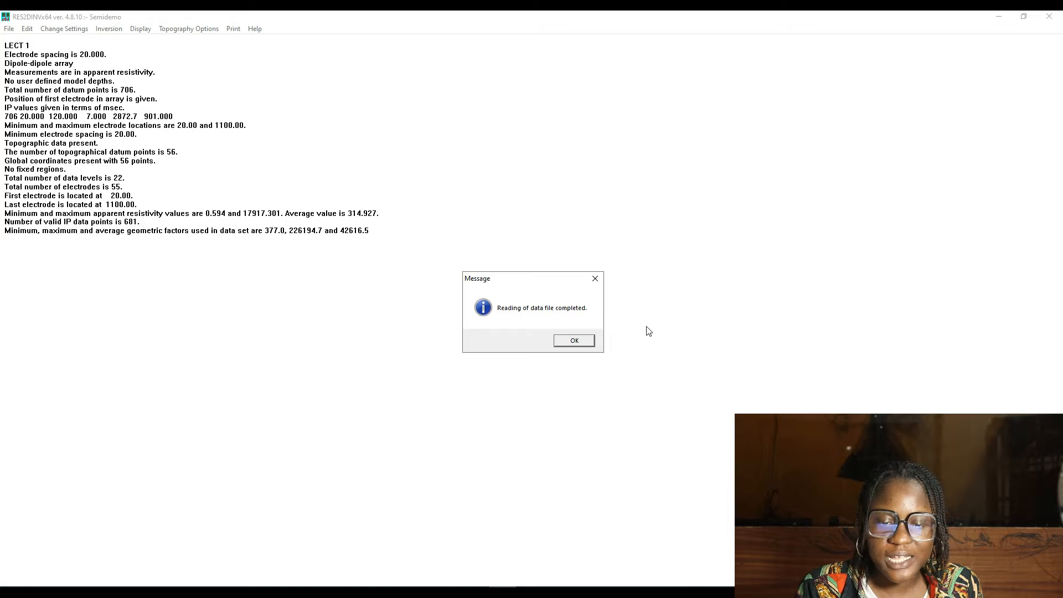
{"action": "left_click", "coordinate": [568, 344]}
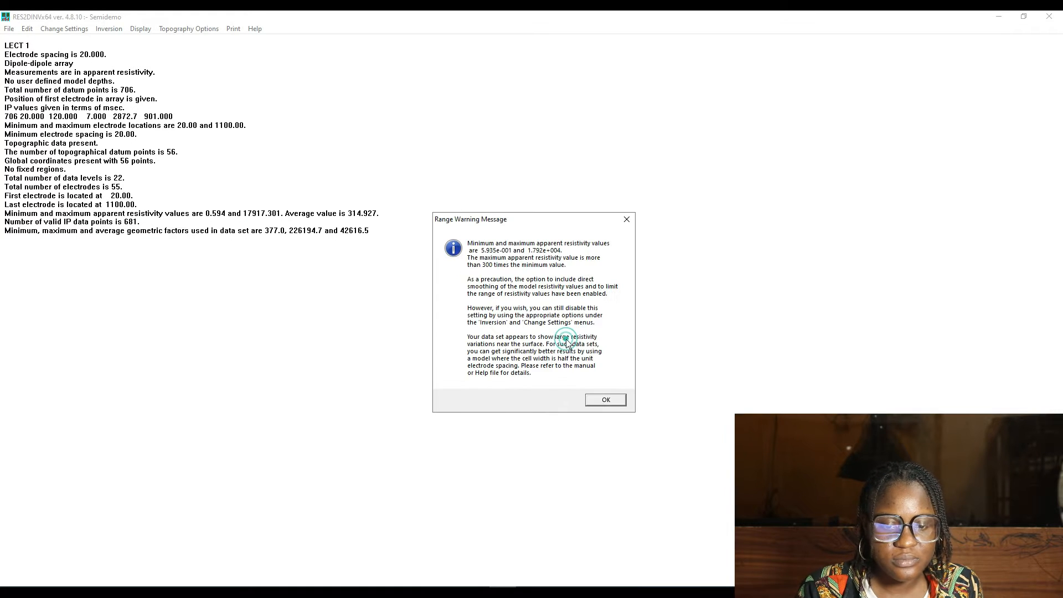
{"action": "left_click", "coordinate": [606, 400]}
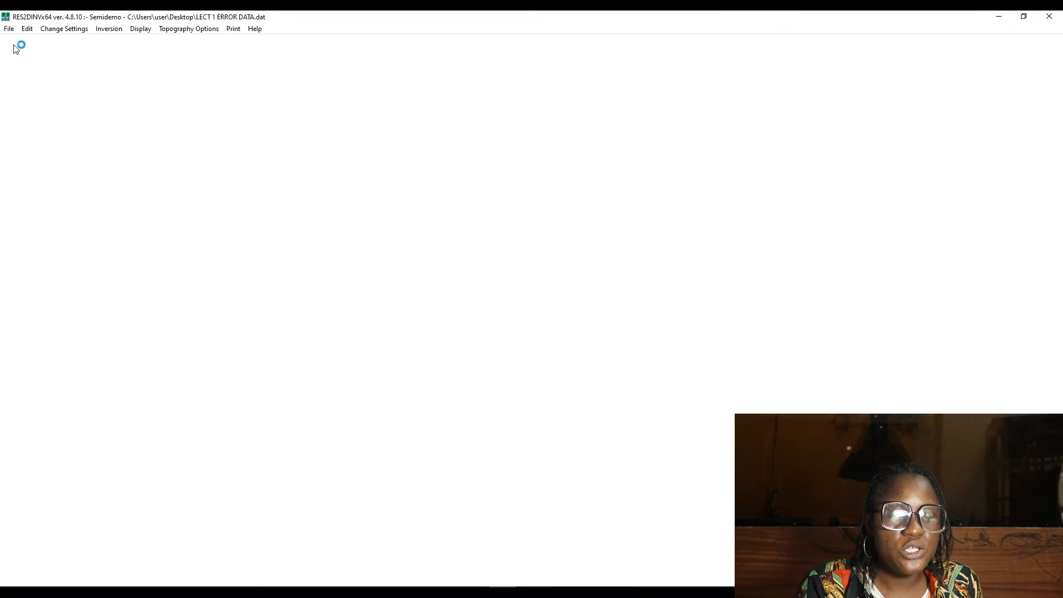
Run the inversion with results saved as LECT 1 ERROR DATA, choosing to continue past the convergence warning with a 5.00 percent limit.
{"action": "left_click", "coordinate": [109, 30]}
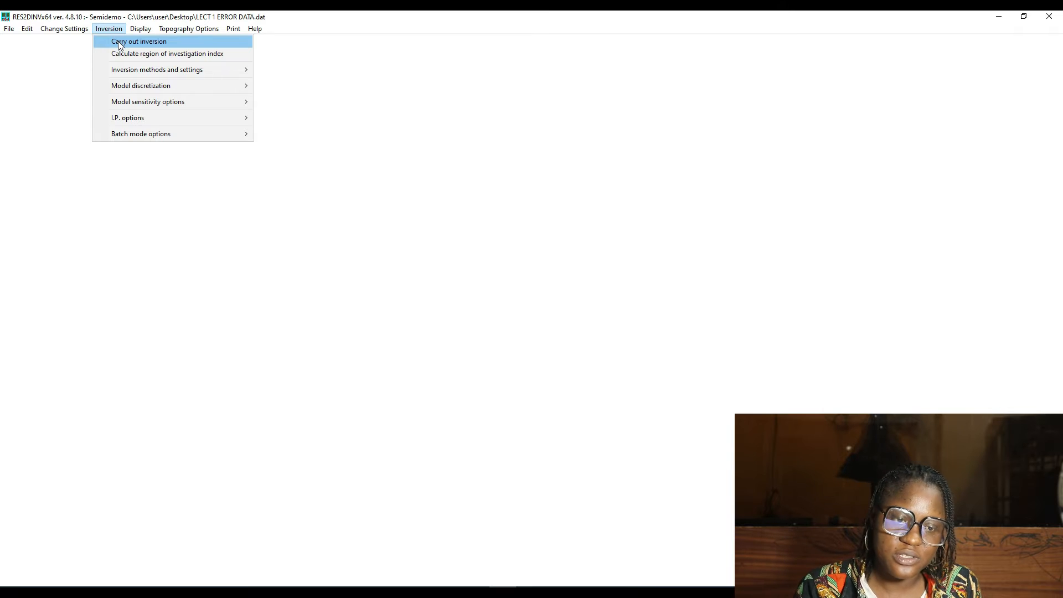
{"action": "left_click", "coordinate": [120, 43]}
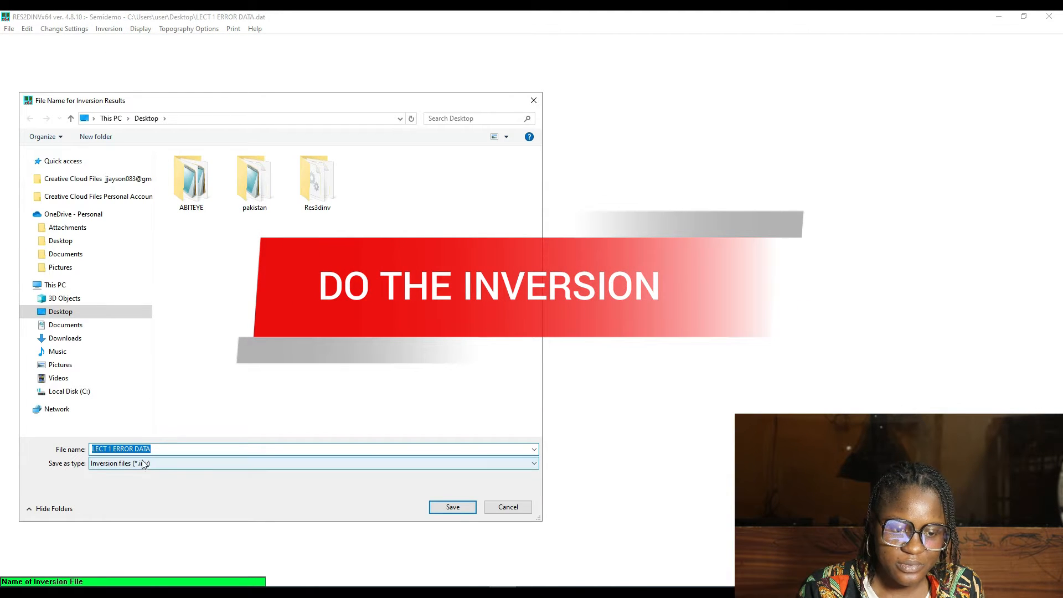
{"action": "left_click", "coordinate": [453, 508]}
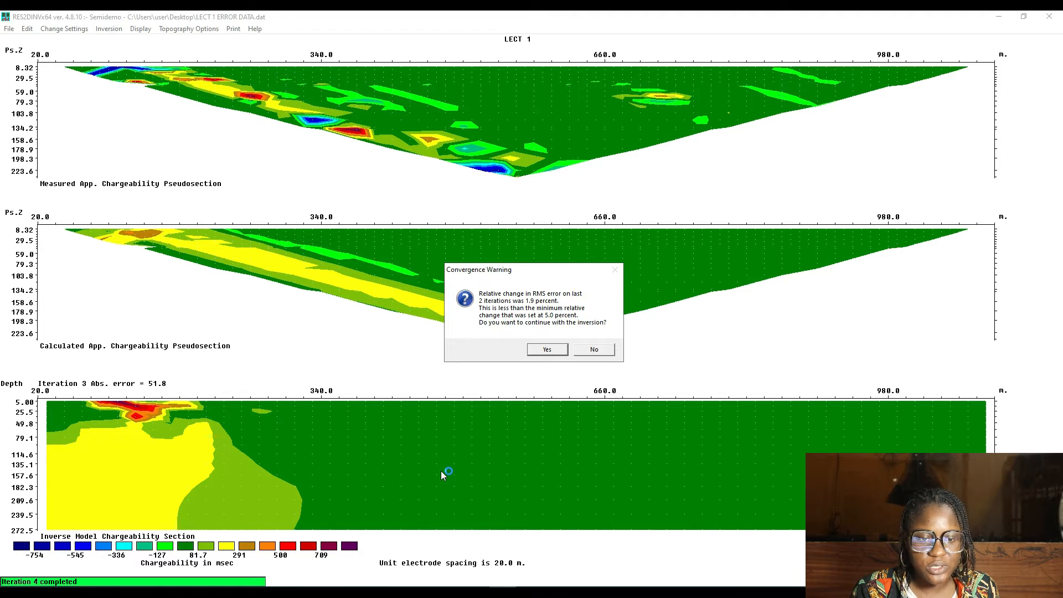
{"action": "left_click", "coordinate": [548, 350]}
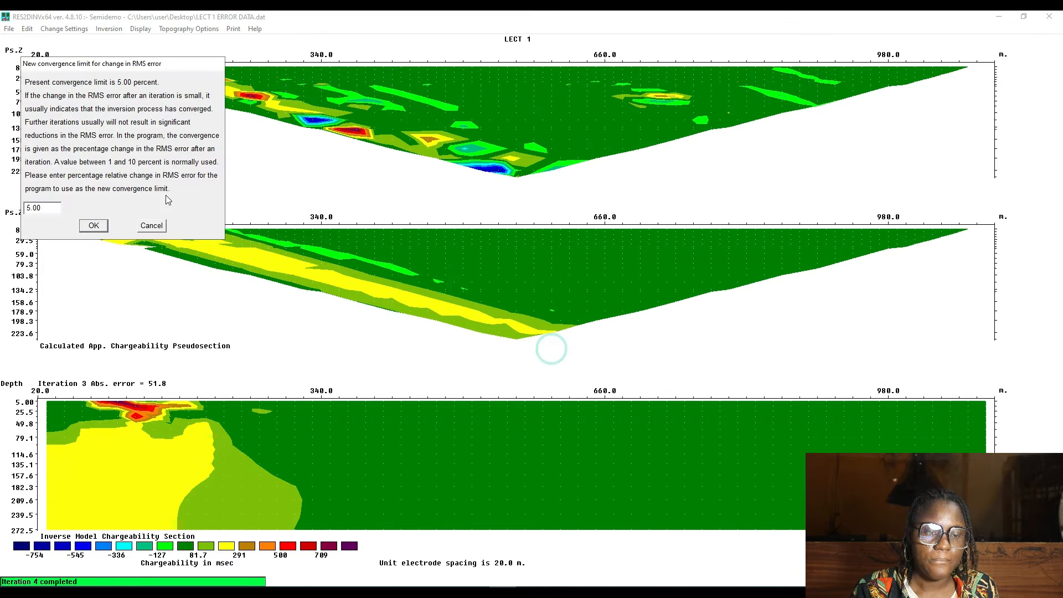
{"action": "left_click", "coordinate": [92, 226]}
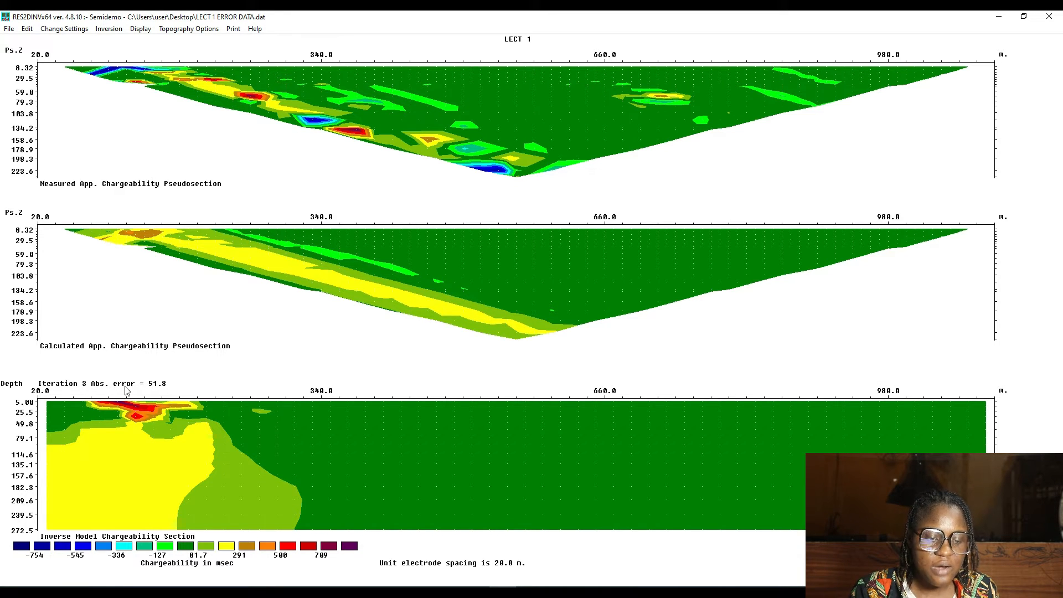
Open the display sections window for the most recent inversion results.
{"action": "left_click", "coordinate": [147, 33]}
{"action": "left_click", "coordinate": [156, 41]}
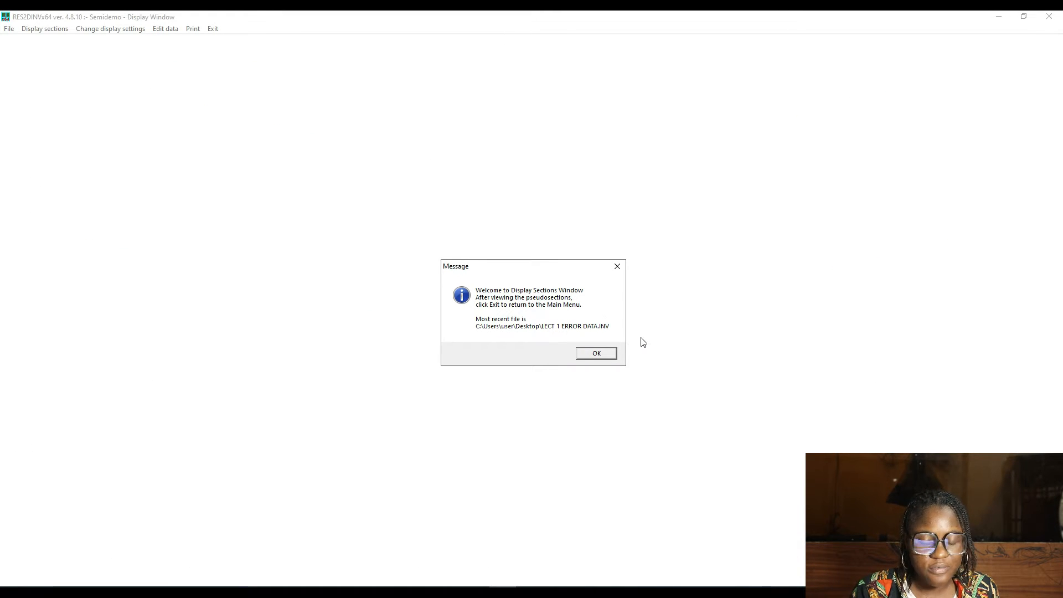
{"action": "left_click", "coordinate": [597, 354]}
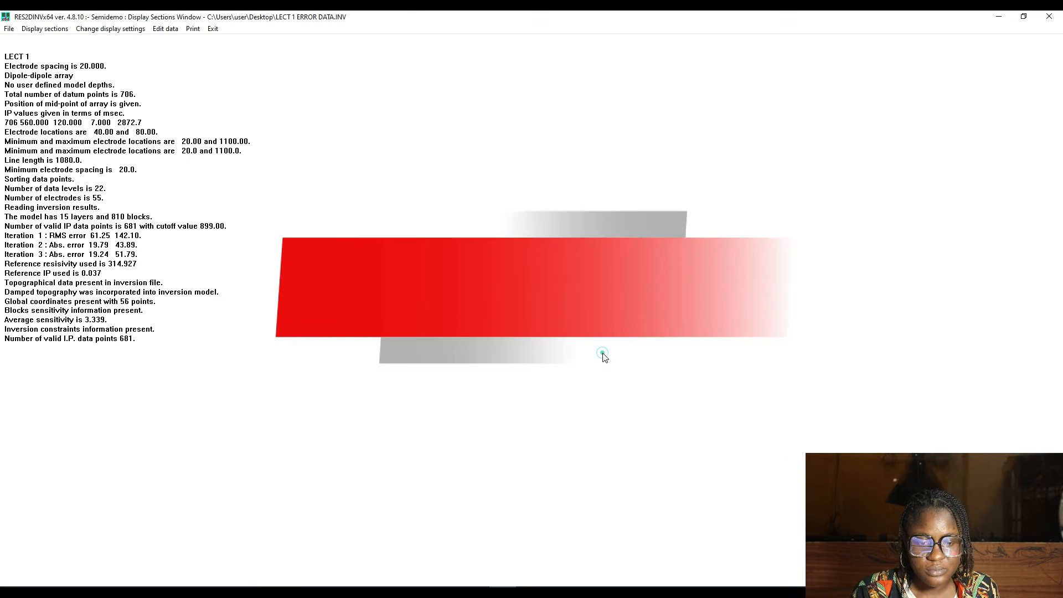
Display the data and model sections for iteration 3 using logarithmic resistivity contour intervals.
{"action": "left_click", "coordinate": [50, 29]}
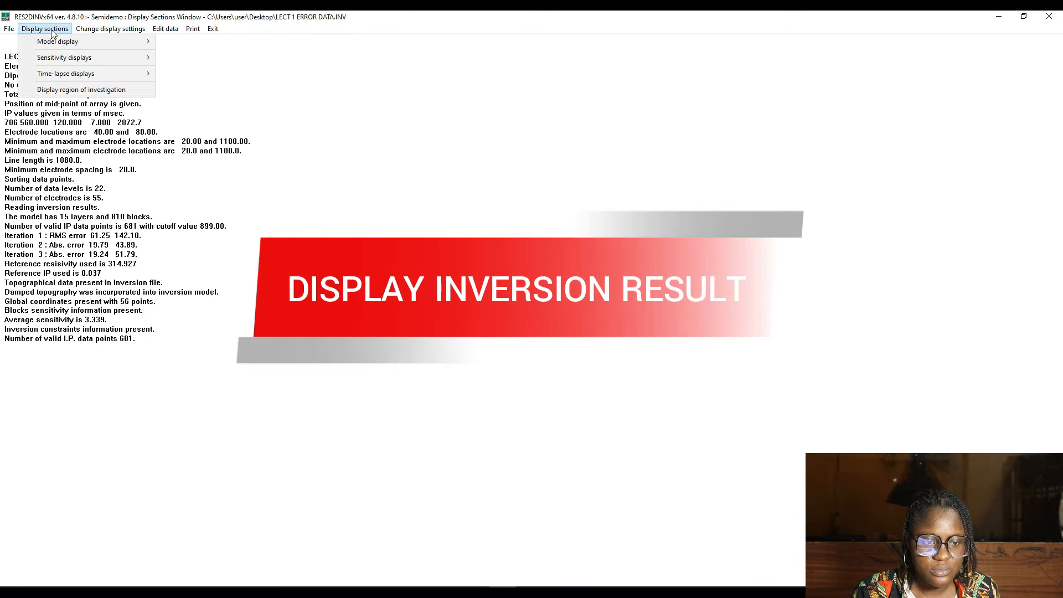
{"action": "mouse_move", "coordinate": [117, 44]}
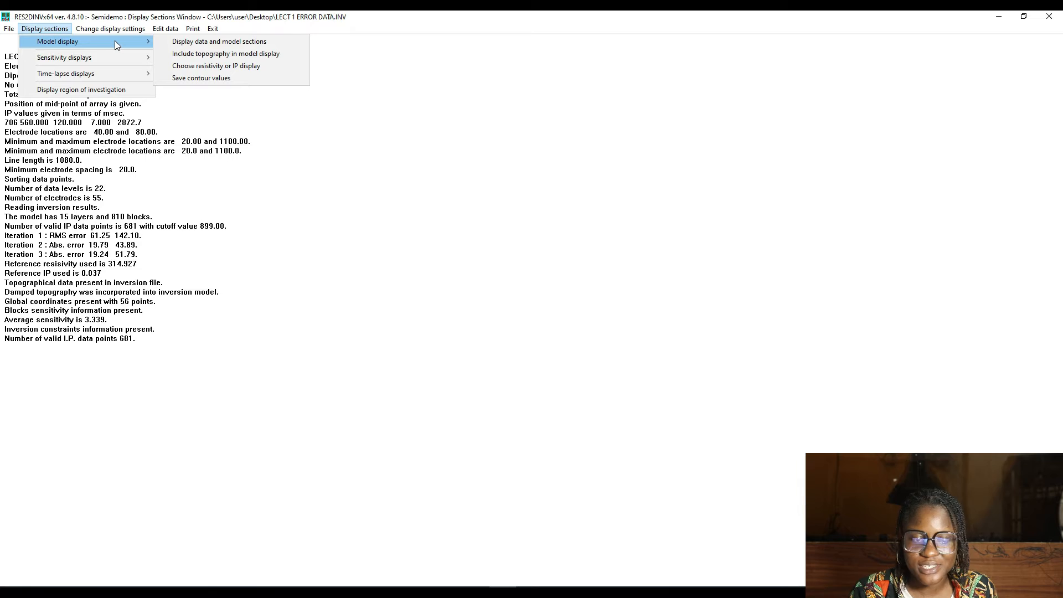
{"action": "left_click", "coordinate": [187, 43]}
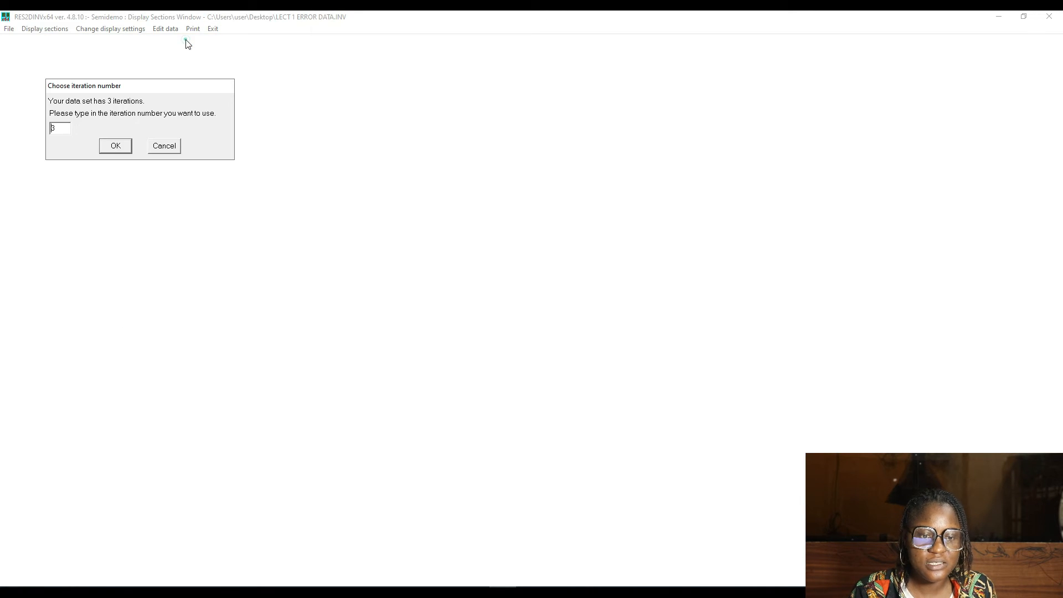
{"action": "left_click", "coordinate": [116, 146]}
{"action": "left_click", "coordinate": [118, 231]}
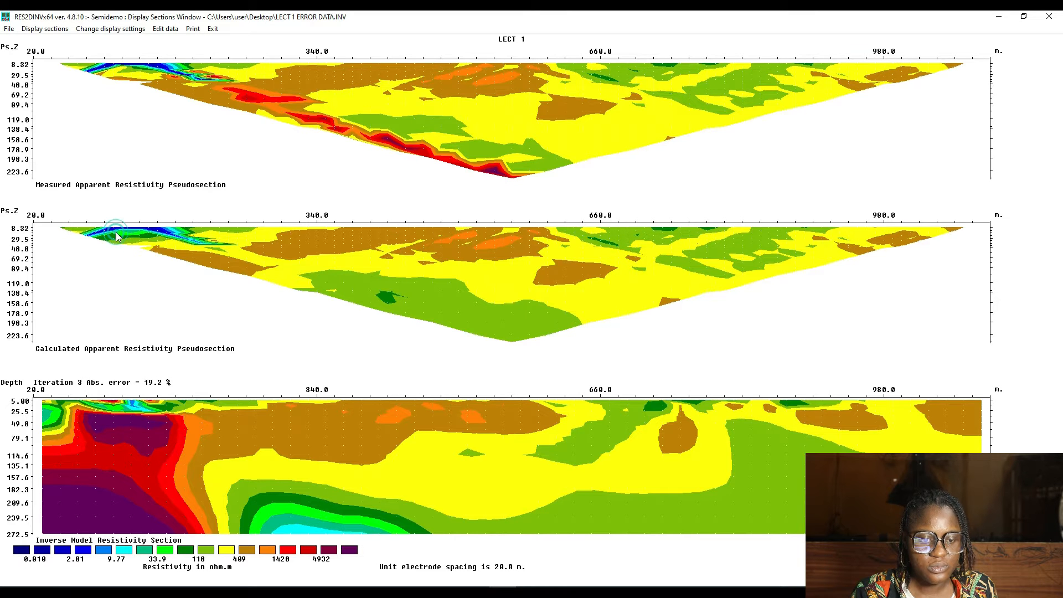
Set the model display to show both the resistivity and IP model sections.
{"action": "left_click", "coordinate": [45, 28]}
{"action": "mouse_move", "coordinate": [58, 41]}
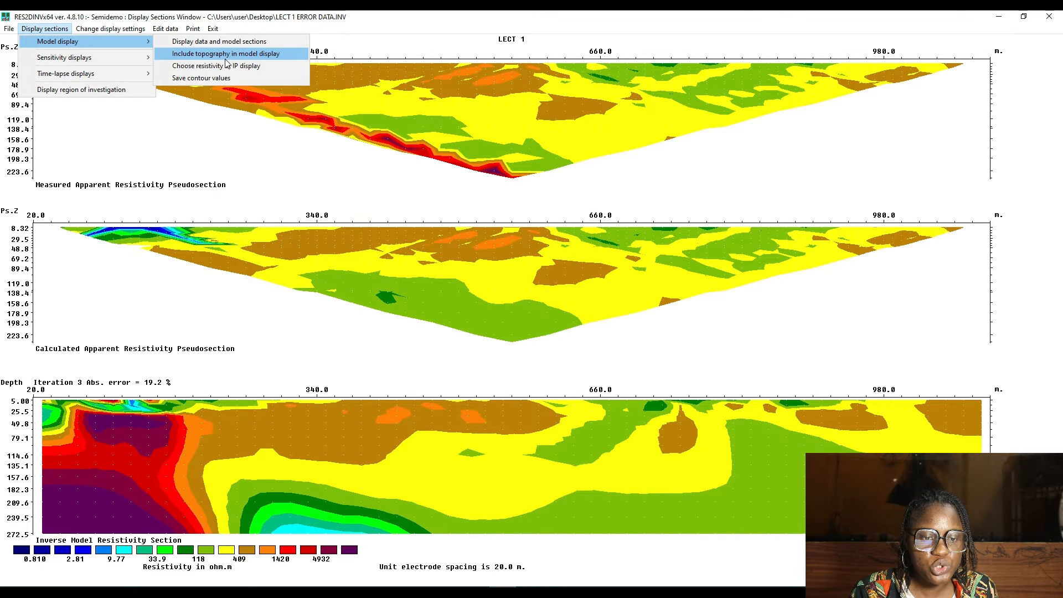
{"action": "left_click", "coordinate": [226, 65]}
{"action": "left_click", "coordinate": [40, 150]}
{"action": "left_click", "coordinate": [68, 168]}
{"action": "left_click", "coordinate": [72, 171]}
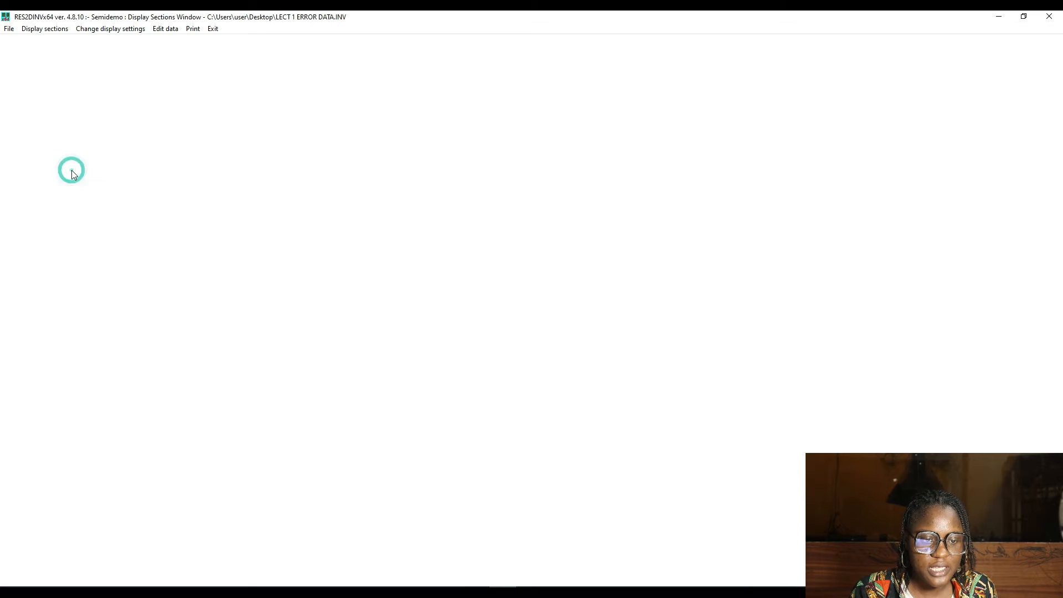
Display both model sections for iteration 3 with logarithmic resistivity contours and linear IP contours.
{"action": "left_click", "coordinate": [44, 29]}
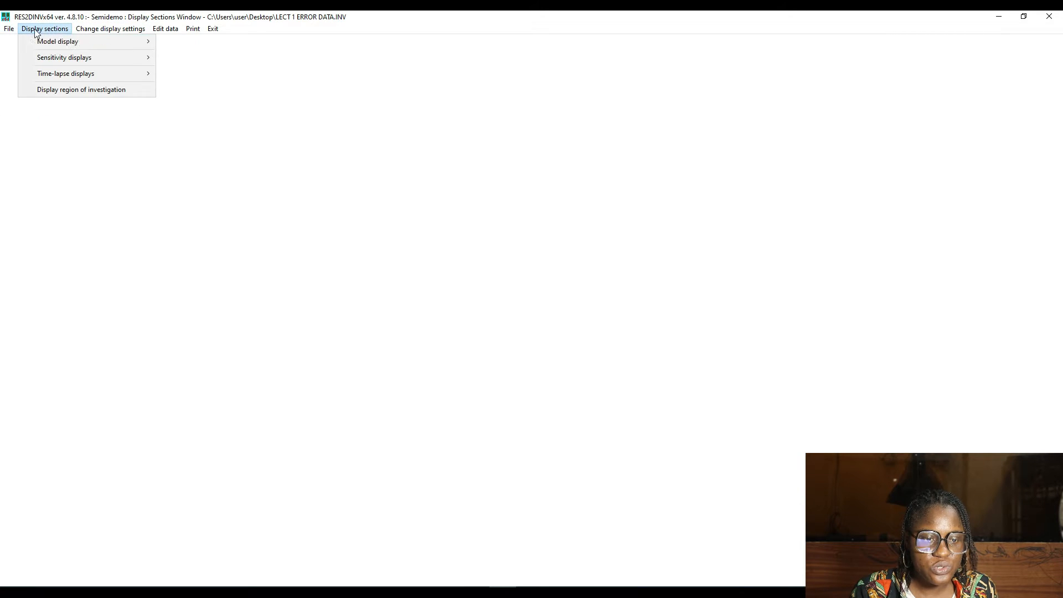
{"action": "mouse_move", "coordinate": [71, 41]}
{"action": "left_click", "coordinate": [182, 43]}
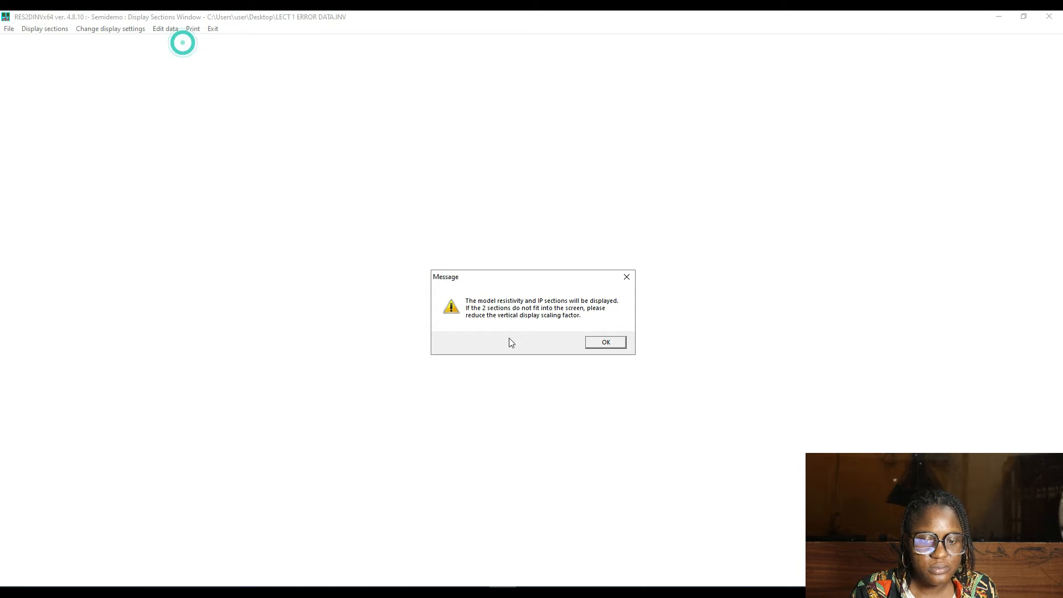
{"action": "left_click", "coordinate": [591, 343]}
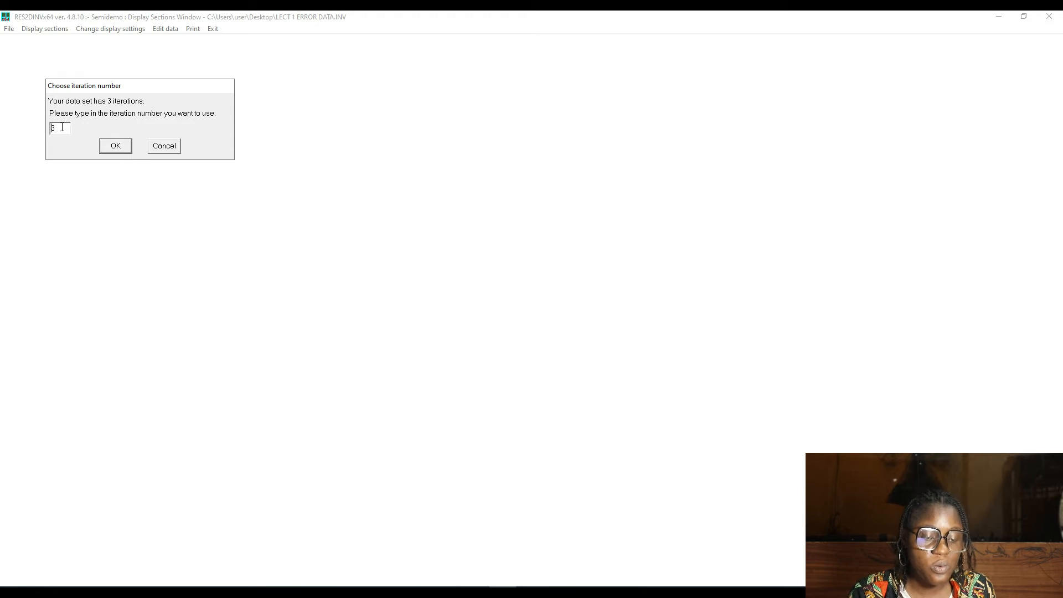
{"action": "left_click", "coordinate": [114, 149]}
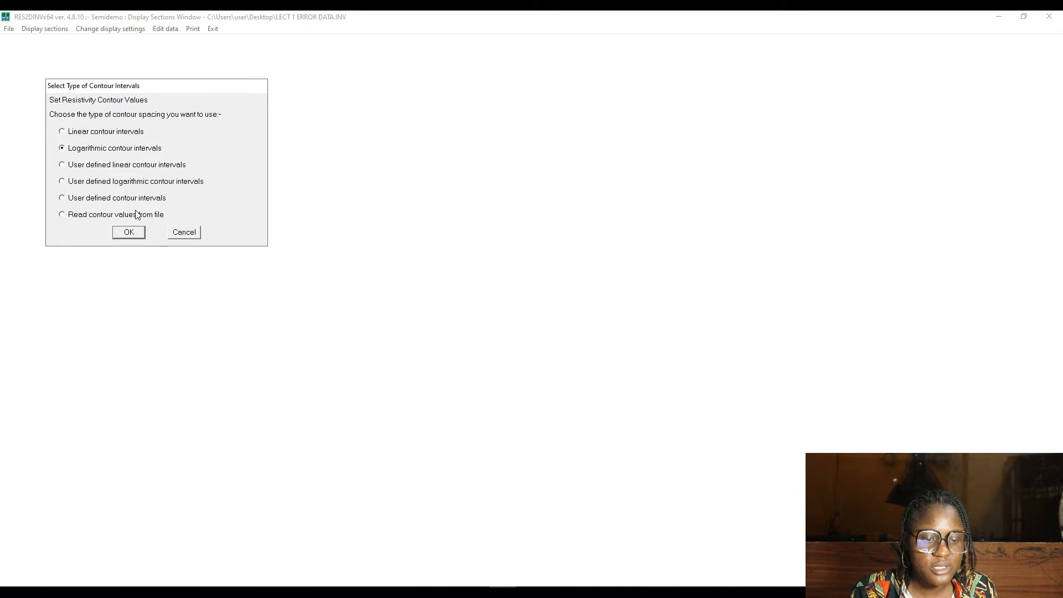
{"action": "left_click", "coordinate": [131, 228]}
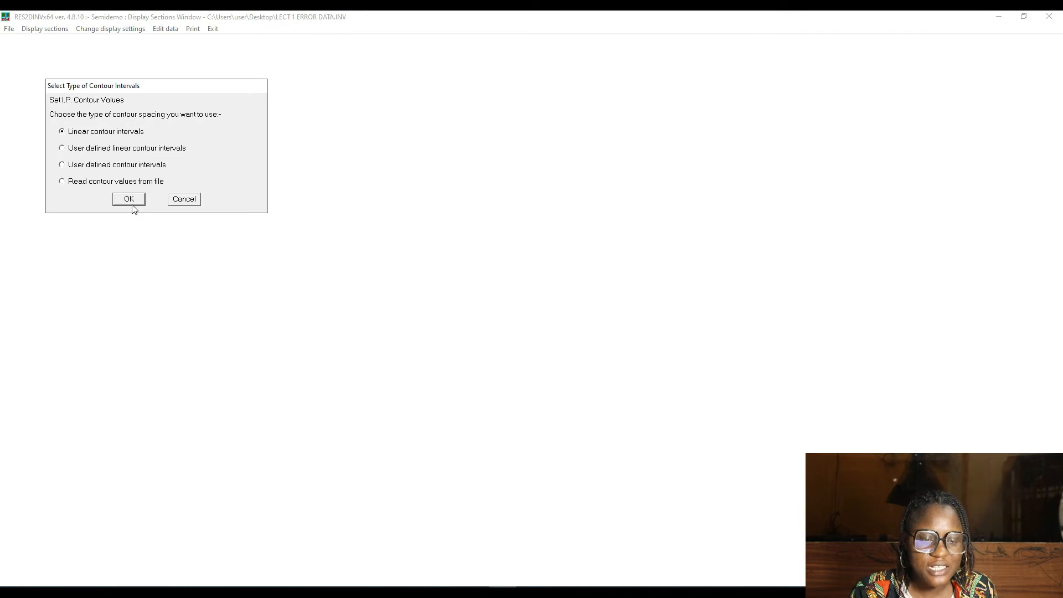
{"action": "left_click", "coordinate": [134, 204]}
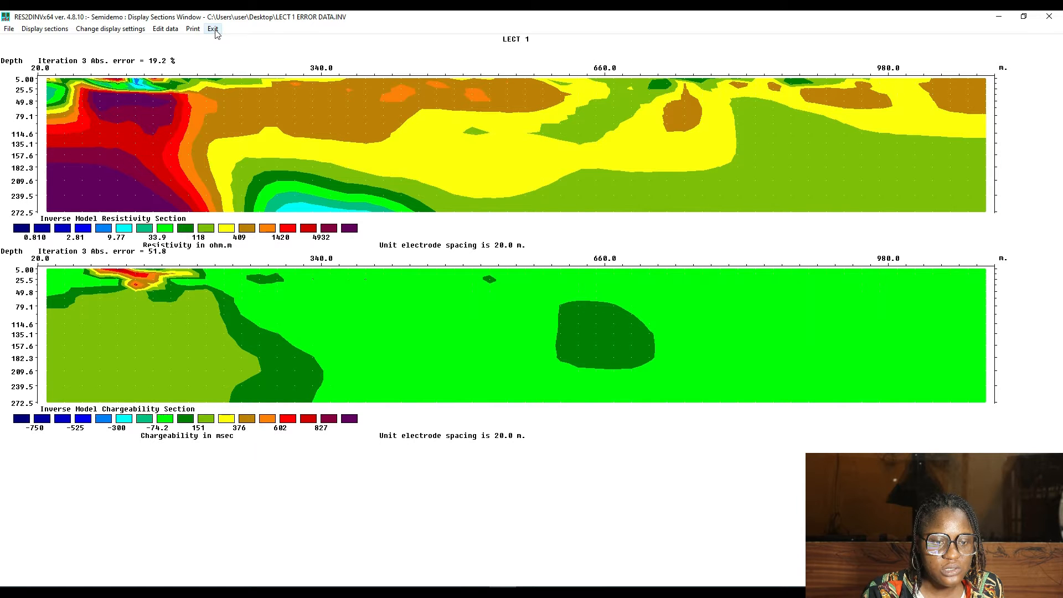
Exit the display window and read the data file LECT 1 ERROR DATA again.
{"action": "left_click", "coordinate": [213, 29]}
{"action": "left_click", "coordinate": [228, 38]}
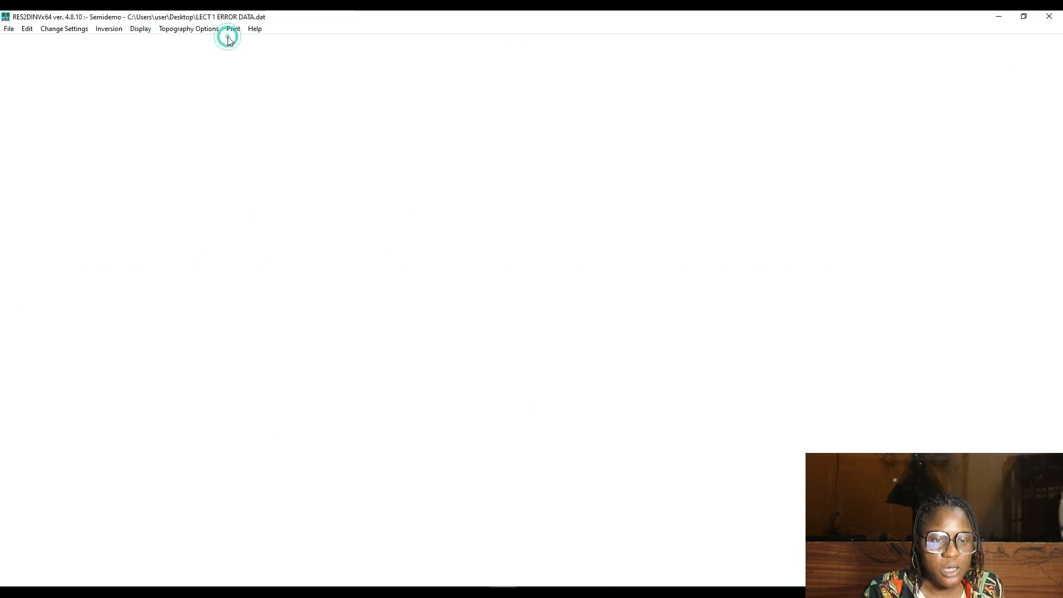
{"action": "left_click", "coordinate": [9, 31]}
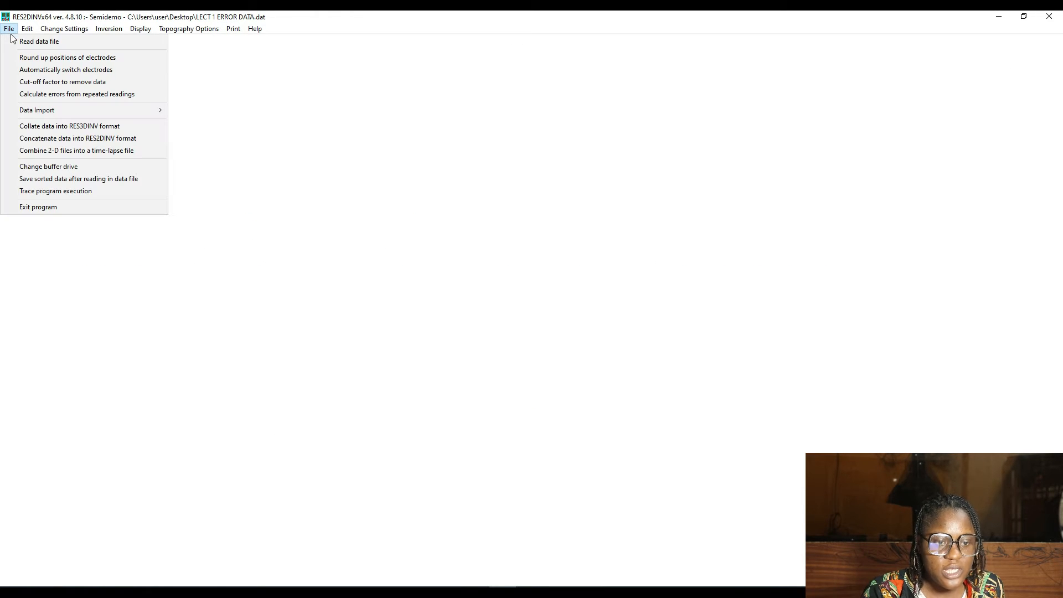
{"action": "left_click", "coordinate": [25, 42]}
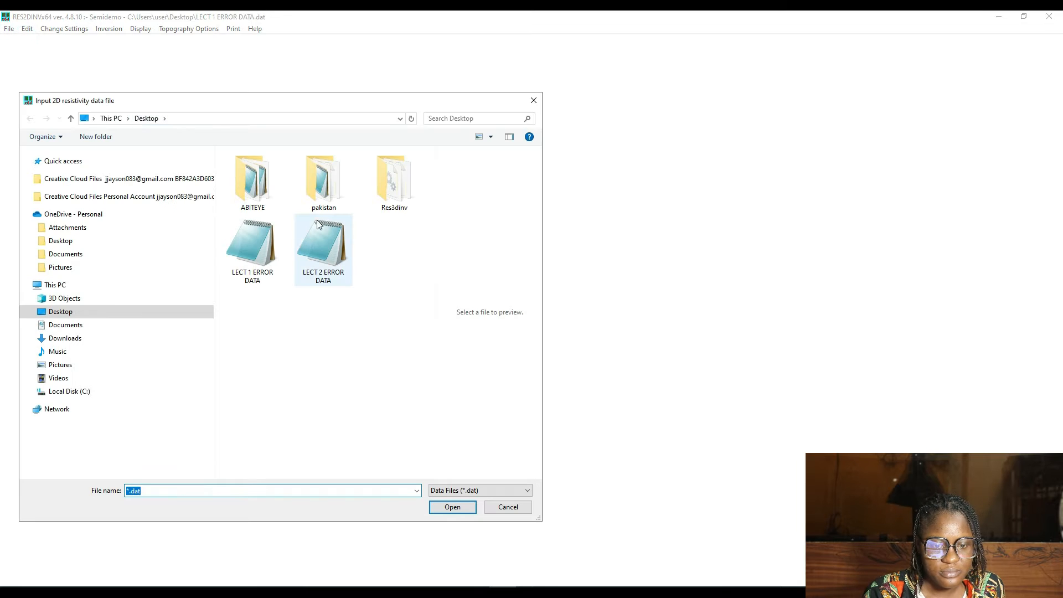
{"action": "double_click", "coordinate": [254, 259]}
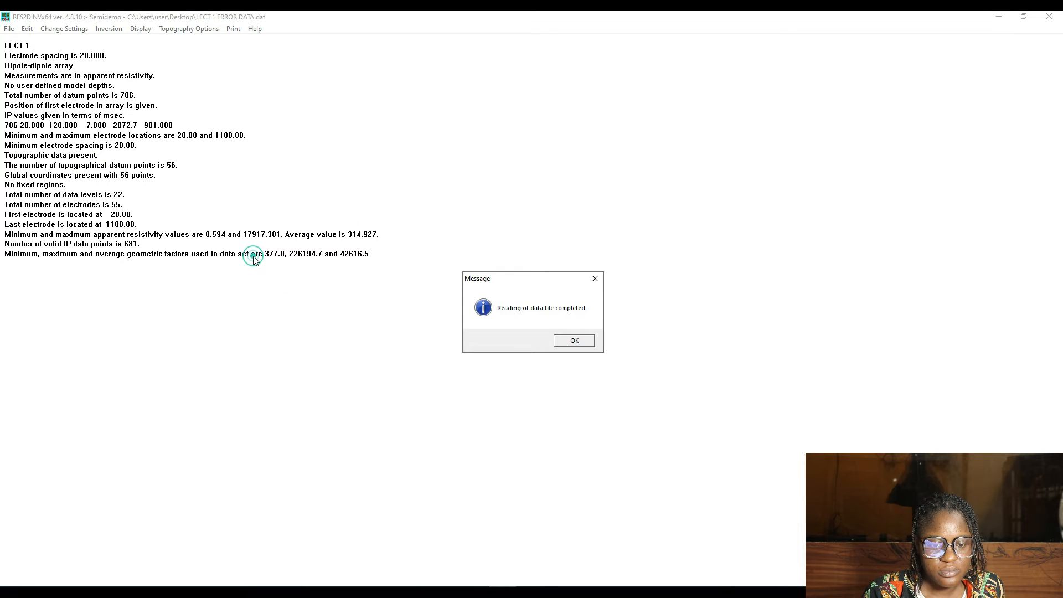
{"action": "left_click", "coordinate": [584, 343]}
{"action": "left_click", "coordinate": [600, 406]}
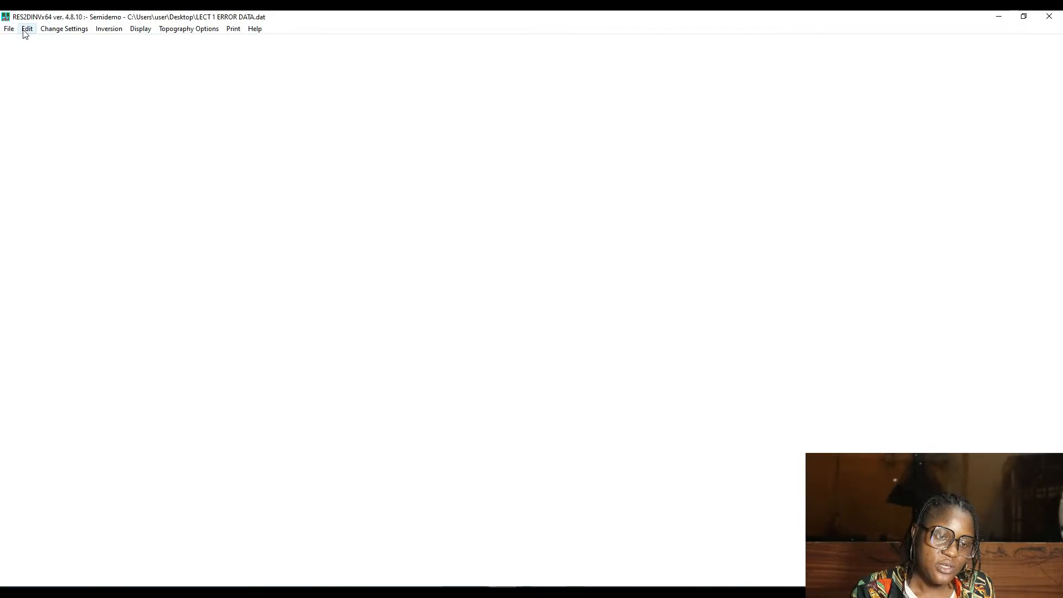
Open the data profiles for exterminating bad data points, accepting the invalid IP data messages.
{"action": "left_click", "coordinate": [23, 31]}
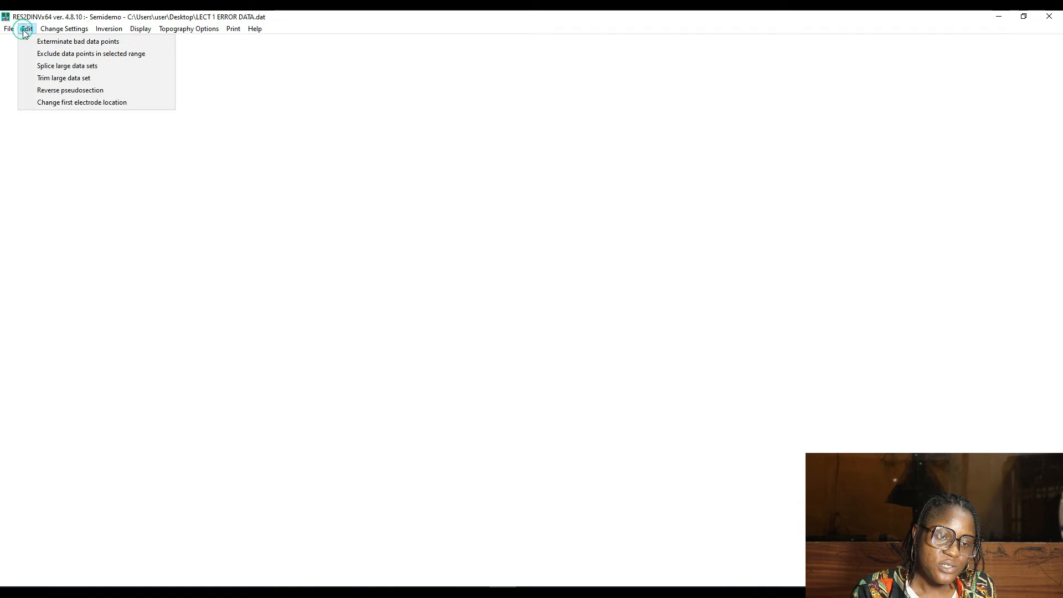
{"action": "left_click", "coordinate": [47, 45]}
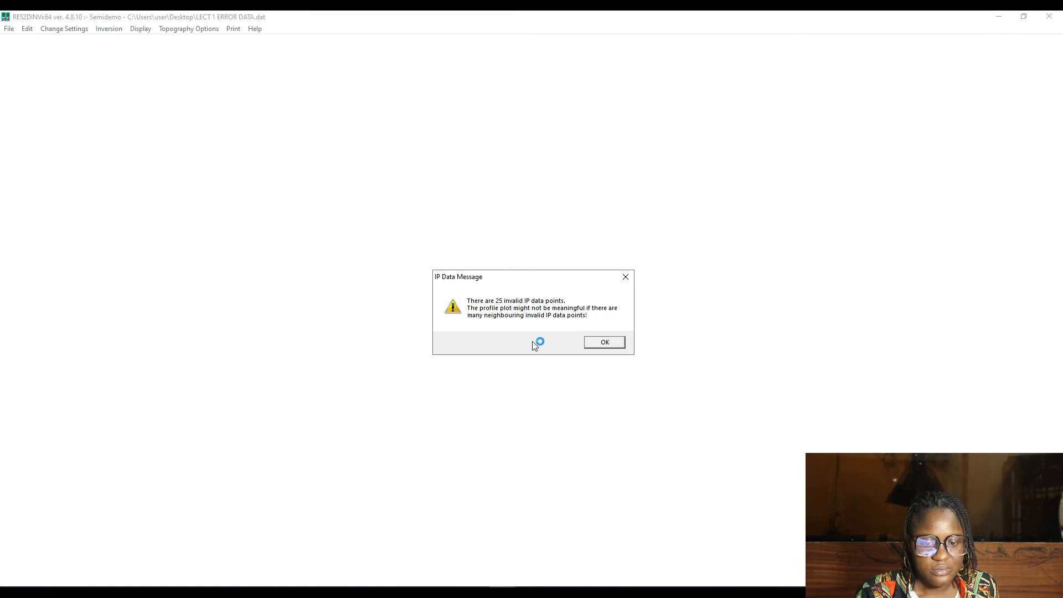
{"action": "left_click", "coordinate": [606, 343]}
{"action": "left_click", "coordinate": [588, 343]}
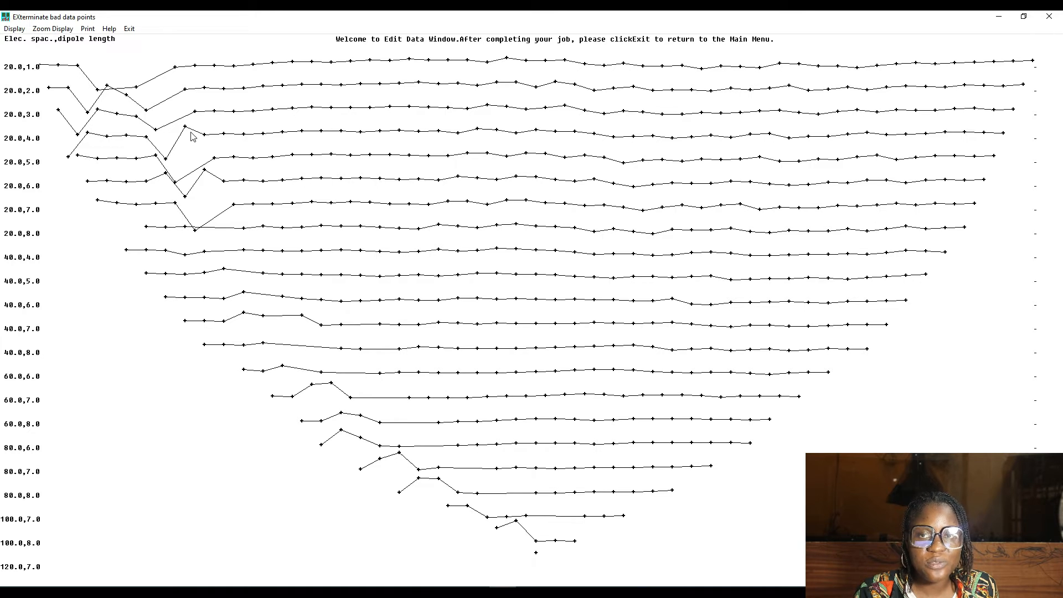
Mark the outlying resistivity data points for removal, beginning with the spikes near the start of the 20.0,1.0 and 20.0,2.0 profiles.
{"action": "left_click", "coordinate": [106, 86]}
{"action": "left_click", "coordinate": [98, 90]}
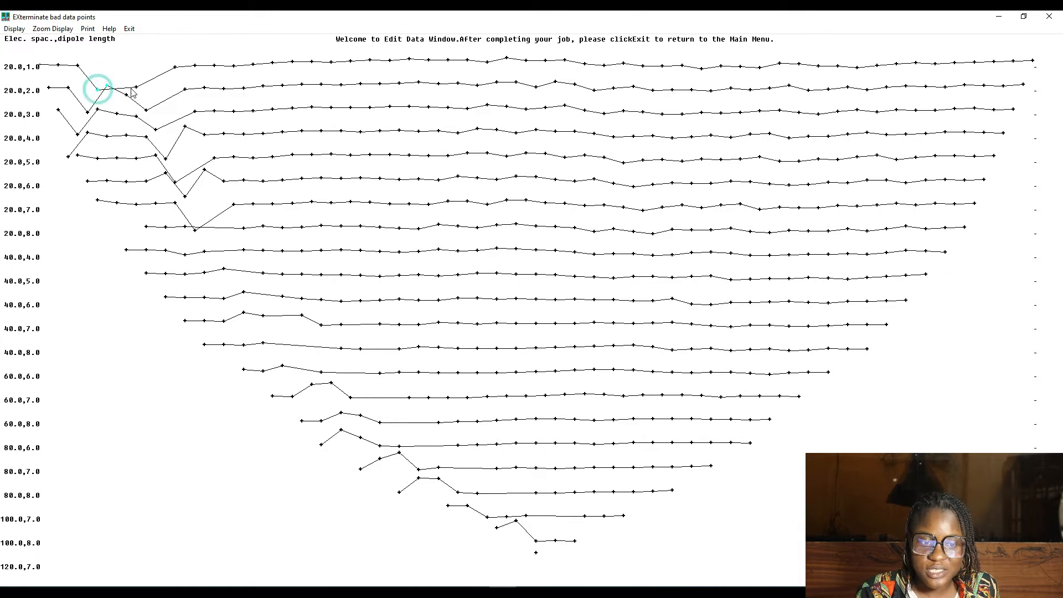
{"action": "left_click", "coordinate": [135, 86]}
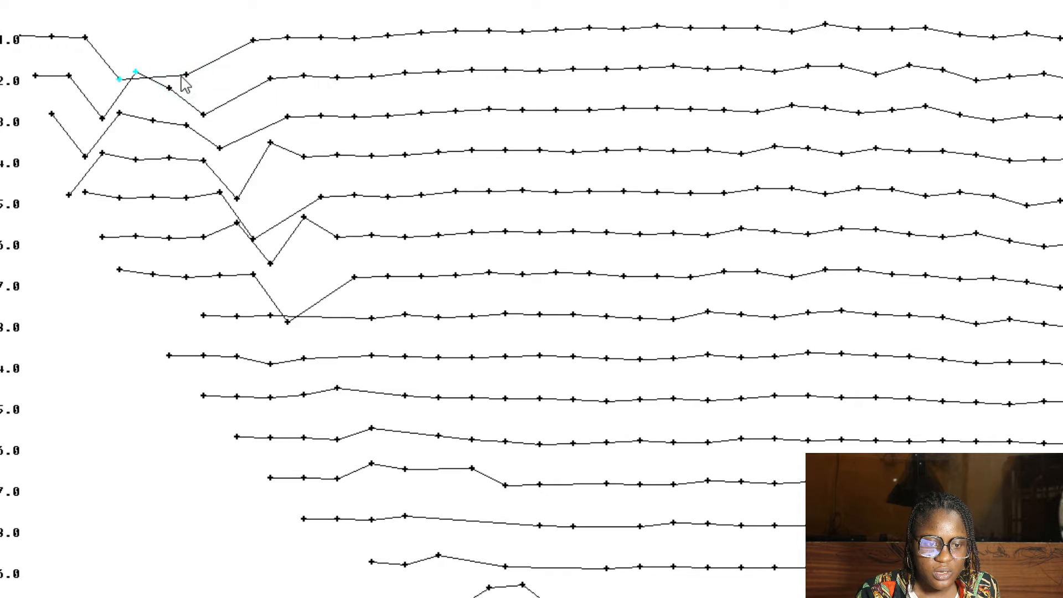
{"action": "left_click", "coordinate": [187, 76]}
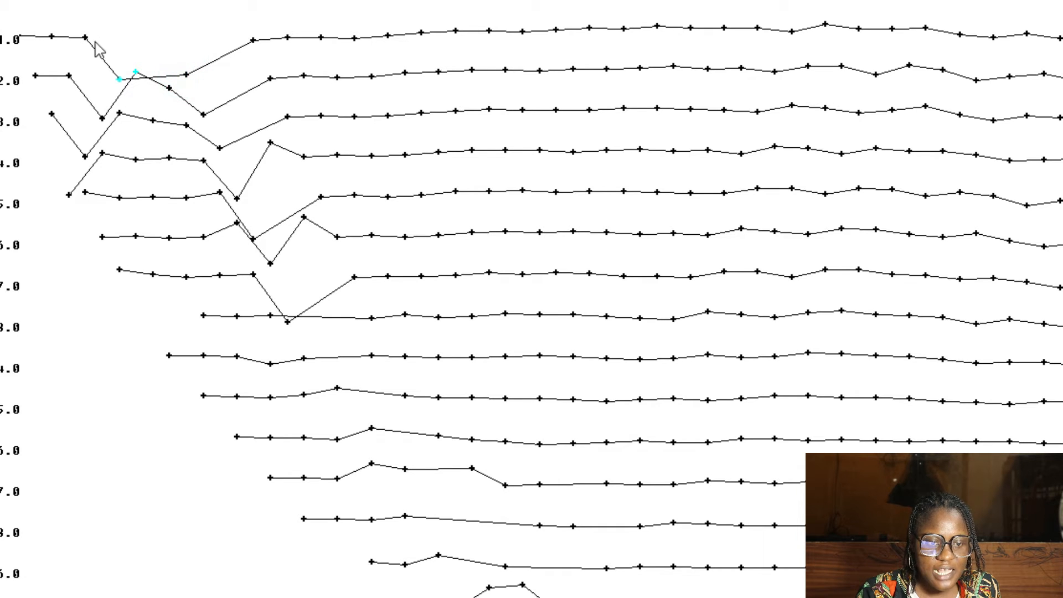
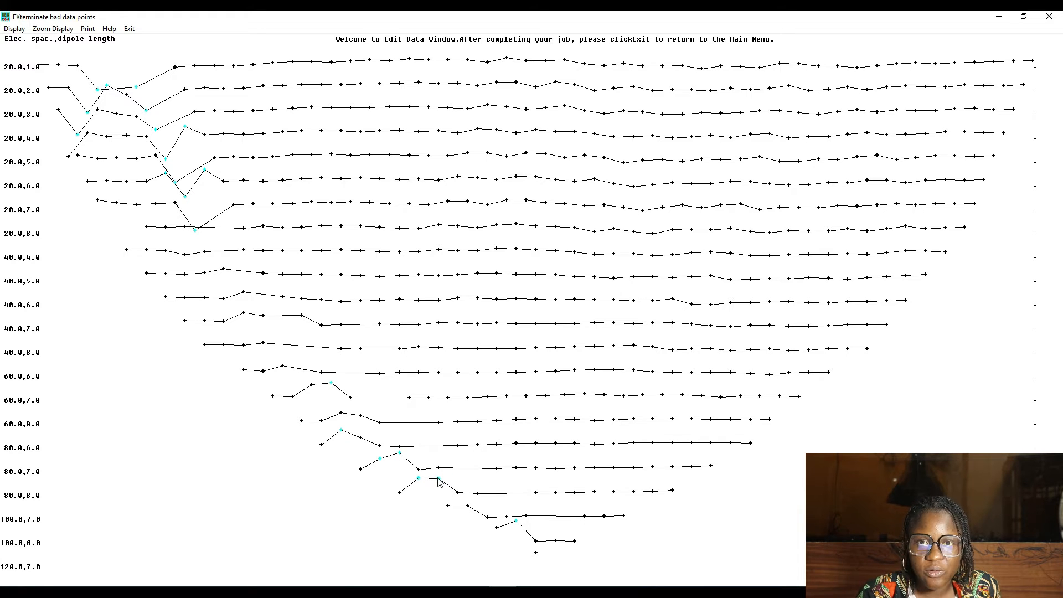
Switch the displayed data profiles from resistivity to IP.
{"action": "left_click", "coordinate": [16, 31]}
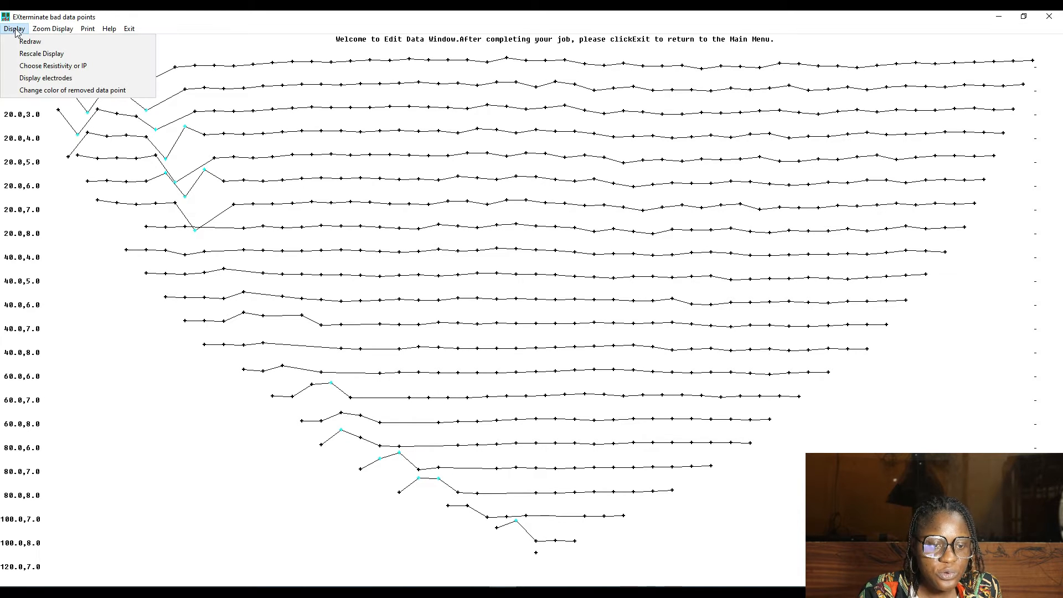
{"action": "left_click", "coordinate": [45, 68]}
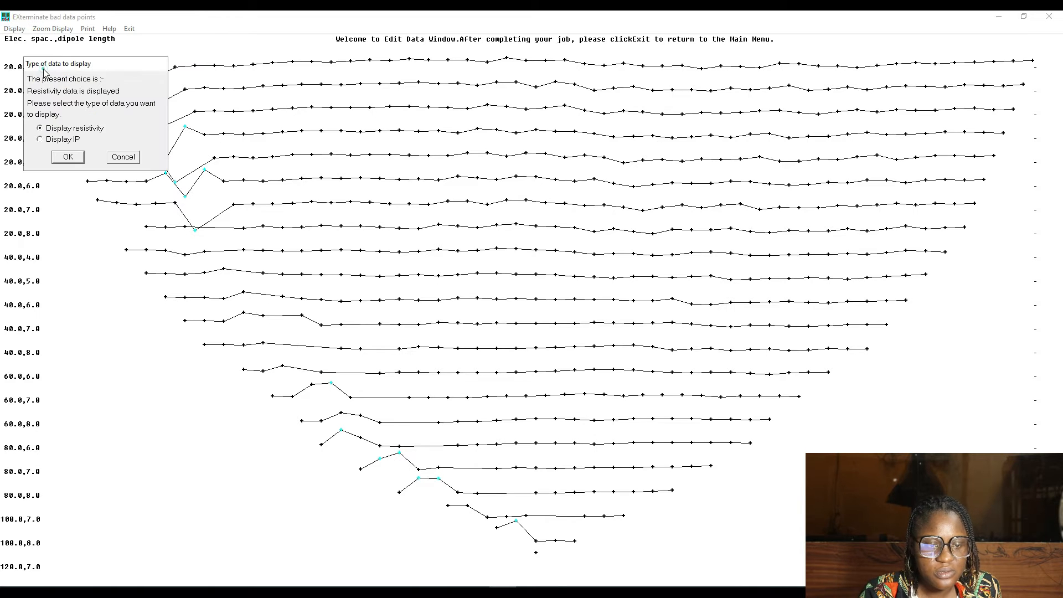
{"action": "left_click", "coordinate": [40, 140]}
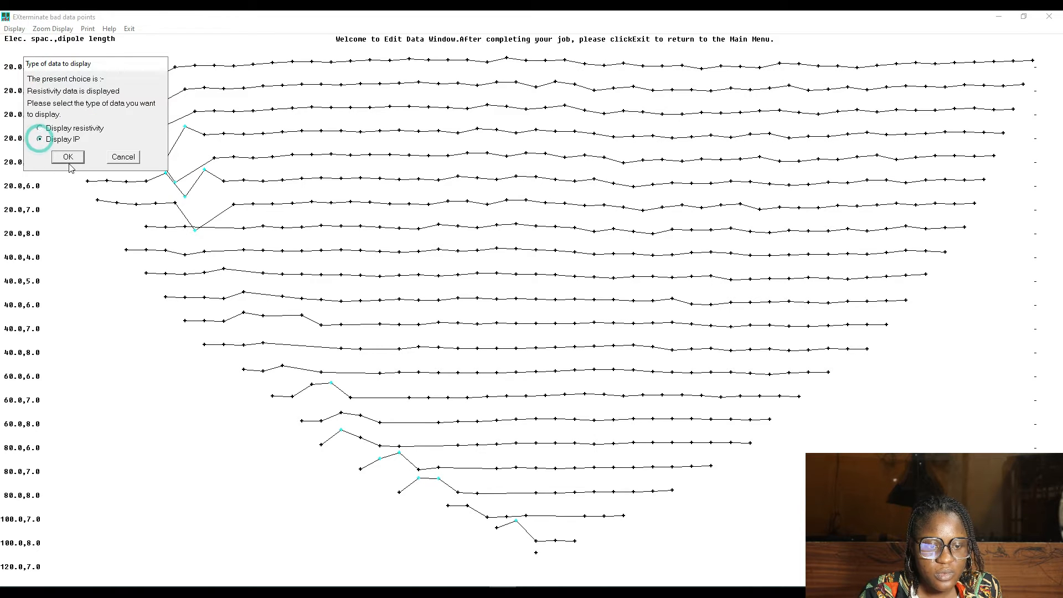
{"action": "left_click", "coordinate": [68, 160]}
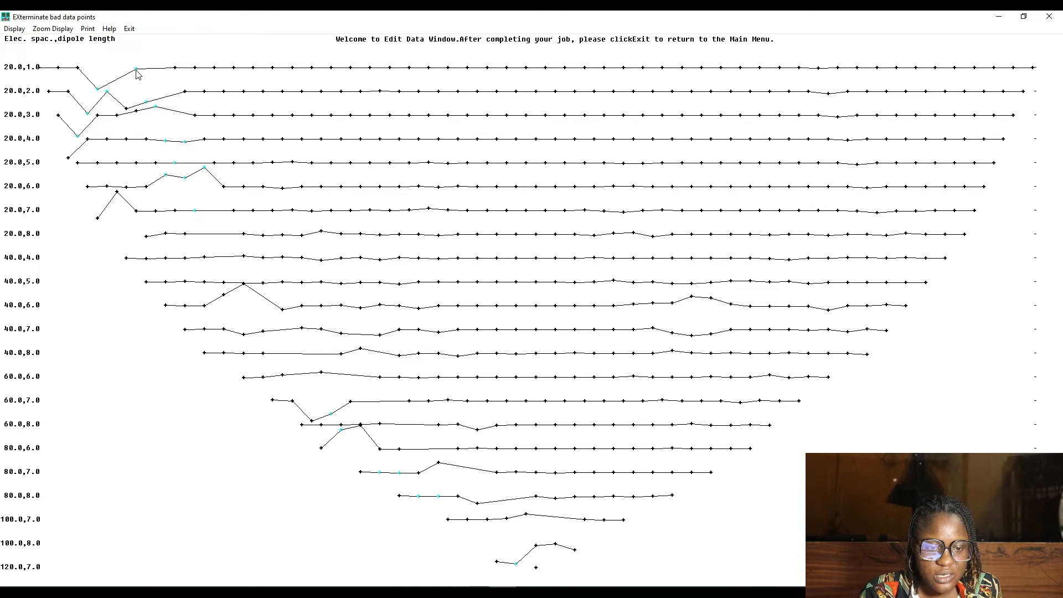
Mark the outlying IP data points for removal in the 20.0,2.0, 20.0,7.0, 40.0,6.0, 60.0,7.0, 80.0,6.0 and 80.0,7.0 profiles.
{"action": "left_click", "coordinate": [127, 110]}
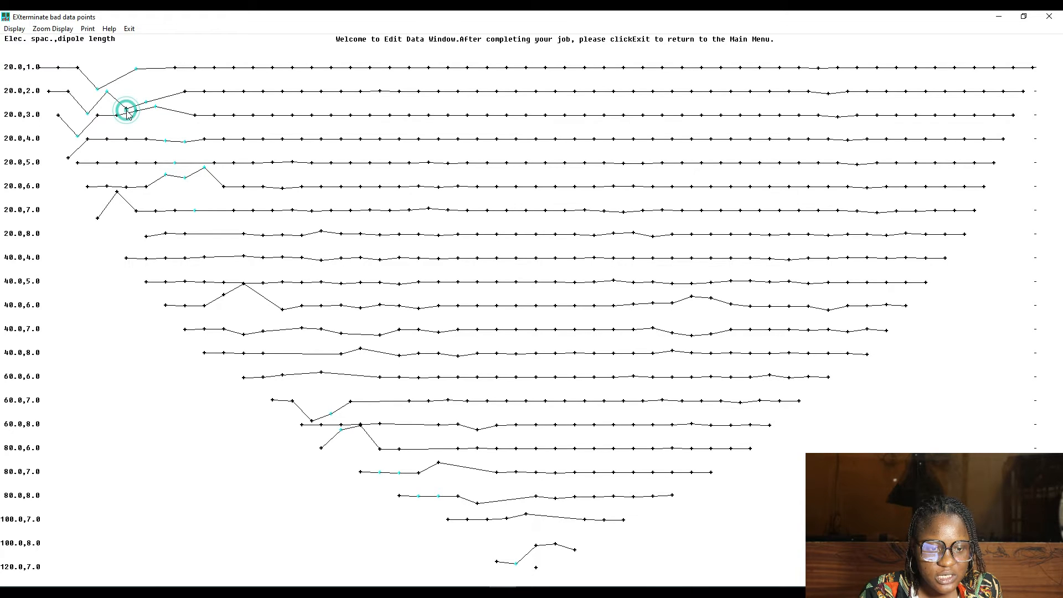
{"action": "left_click", "coordinate": [127, 111]}
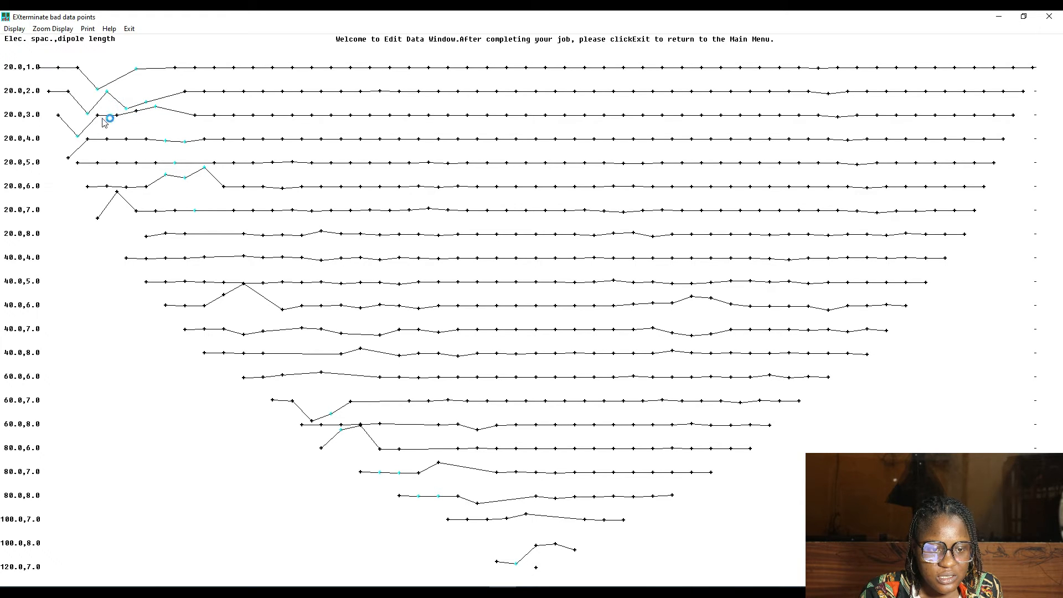
{"action": "left_click", "coordinate": [117, 193]}
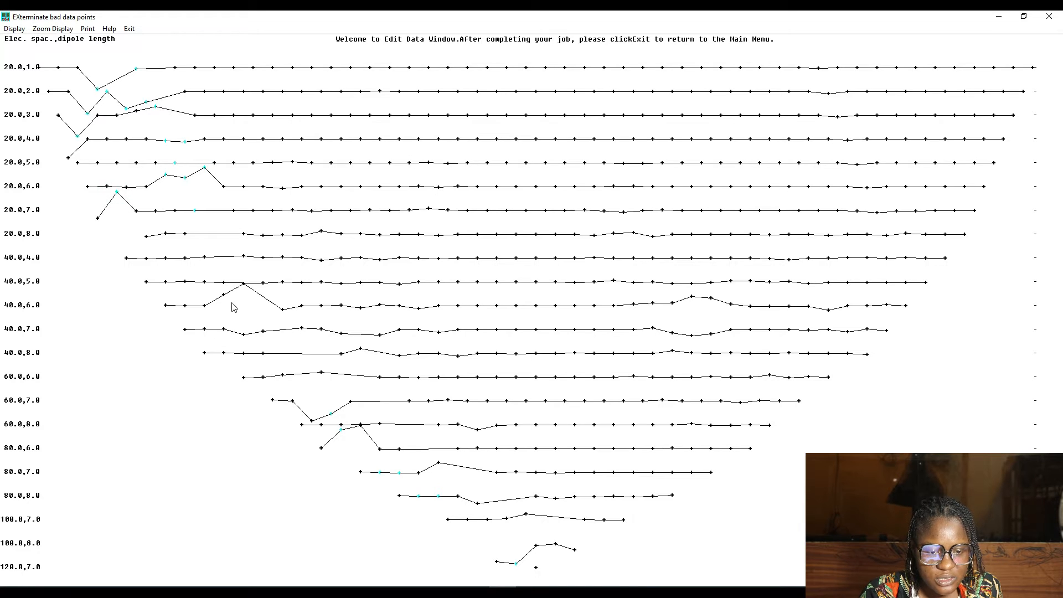
{"action": "left_click", "coordinate": [244, 285]}
{"action": "left_click", "coordinate": [224, 296]}
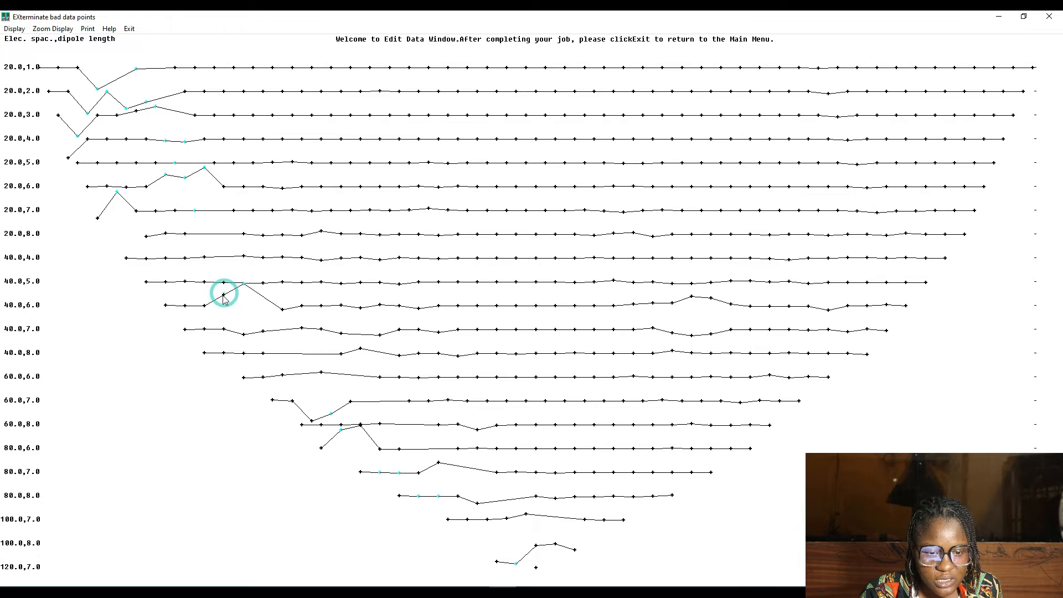
{"action": "left_click", "coordinate": [311, 421]}
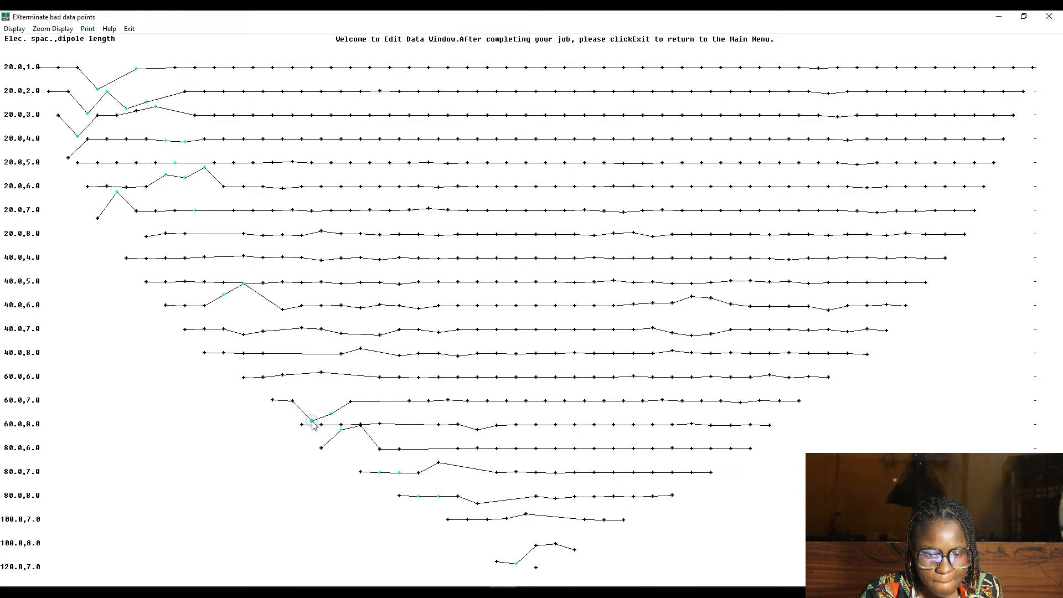
{"action": "left_click", "coordinate": [360, 427]}
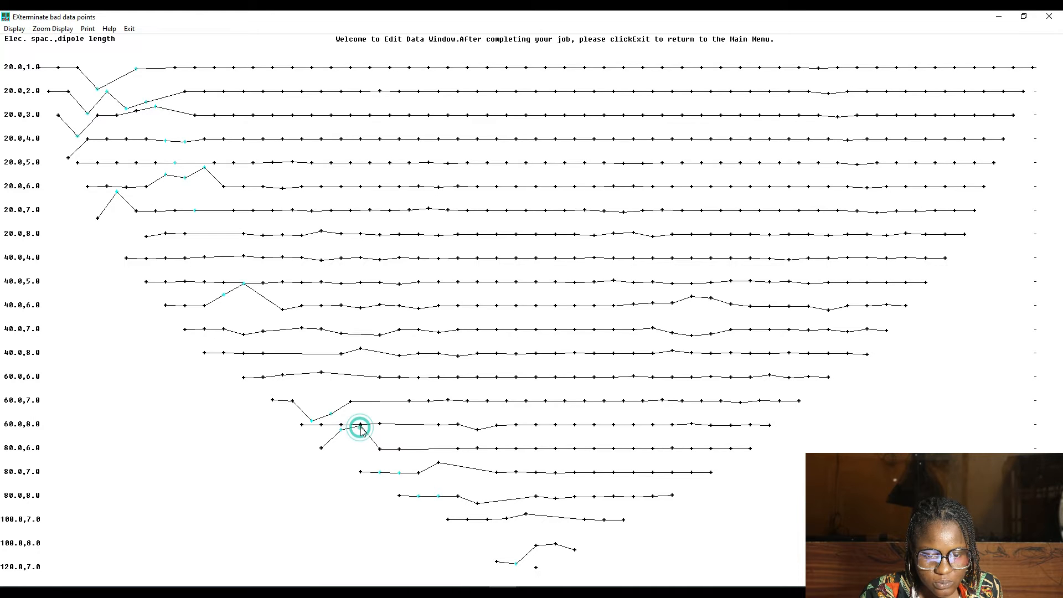
{"action": "left_click", "coordinate": [361, 425]}
{"action": "left_click", "coordinate": [360, 425]}
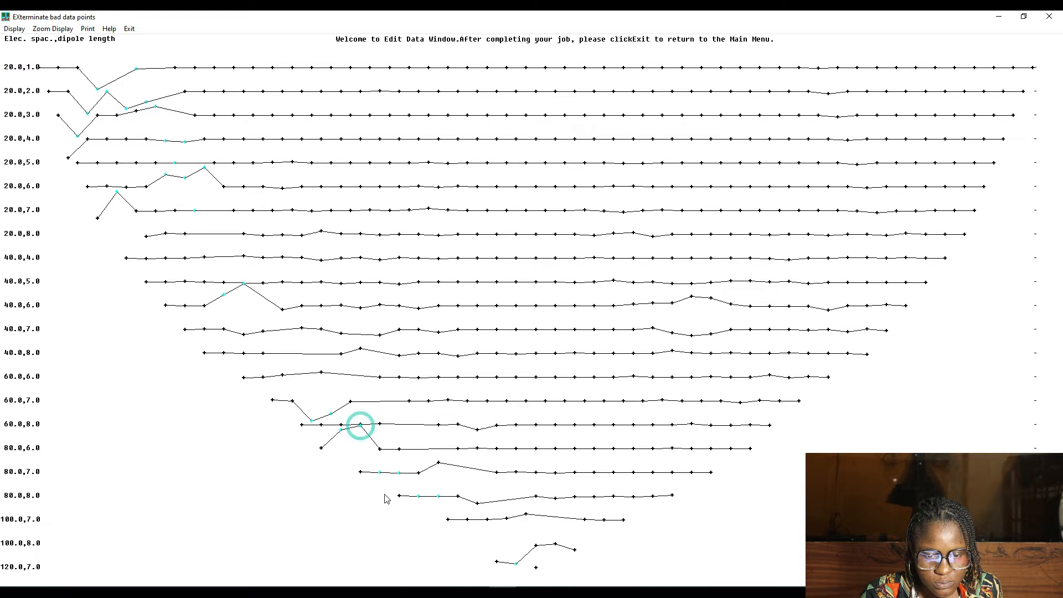
{"action": "left_click", "coordinate": [439, 464]}
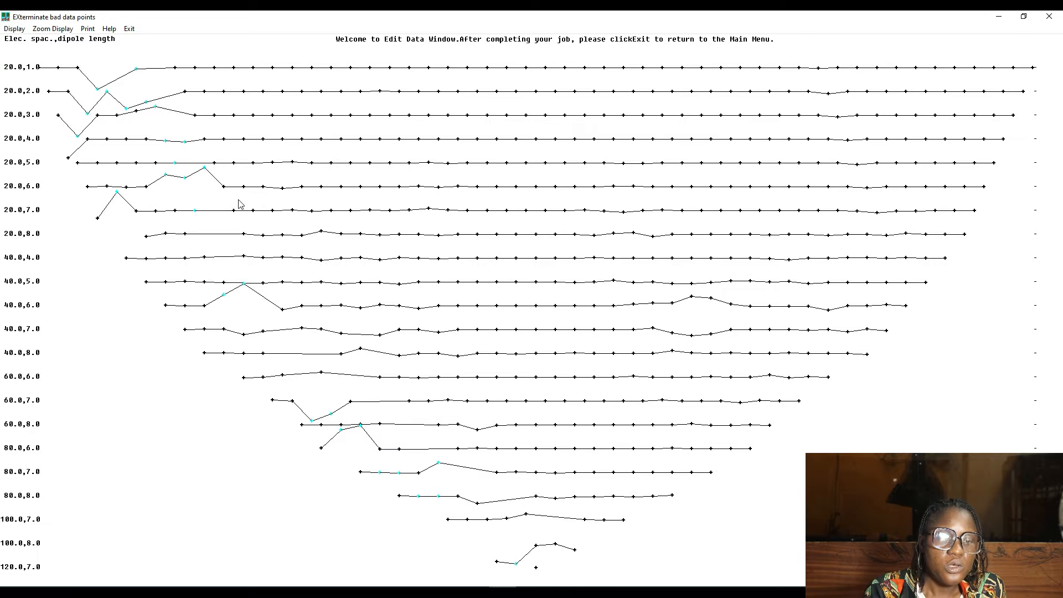
Quit the edit window and retain the removal of the marked datum points, accepting the data set messages.
{"action": "left_click", "coordinate": [129, 29]}
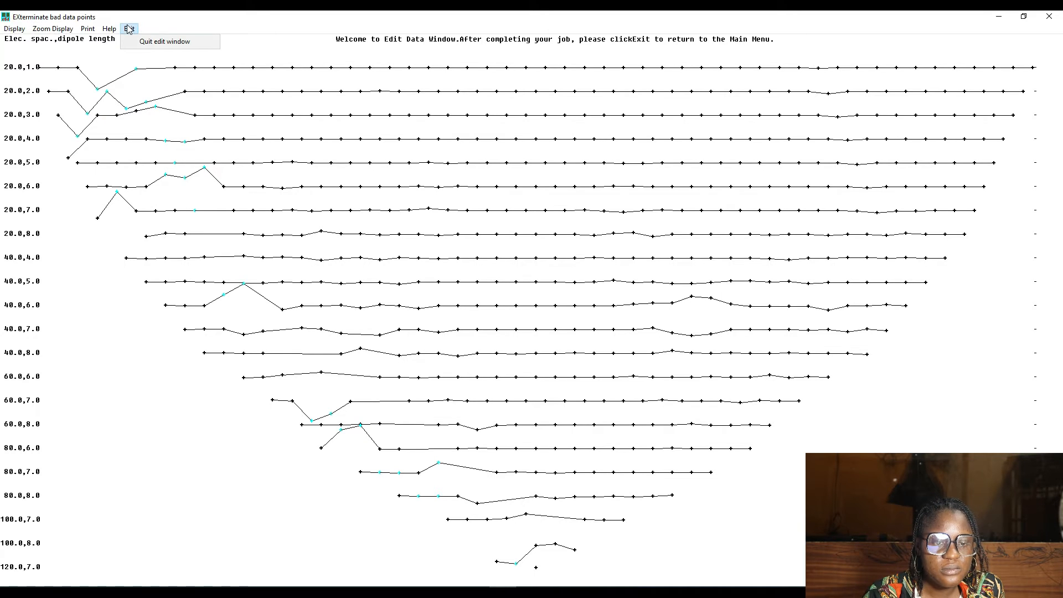
{"action": "left_click", "coordinate": [145, 42]}
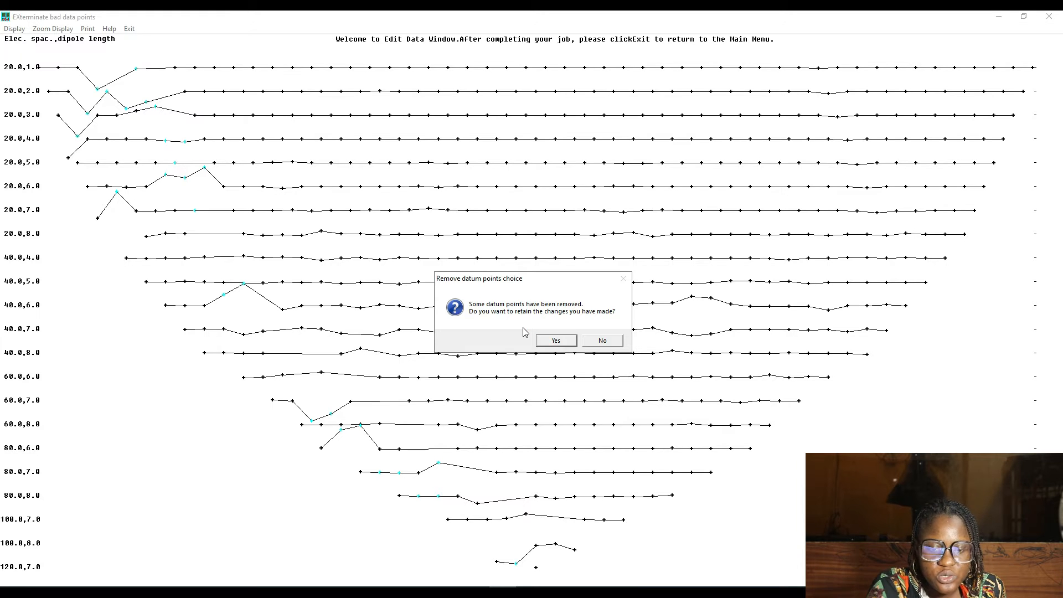
{"action": "left_click", "coordinate": [551, 340]}
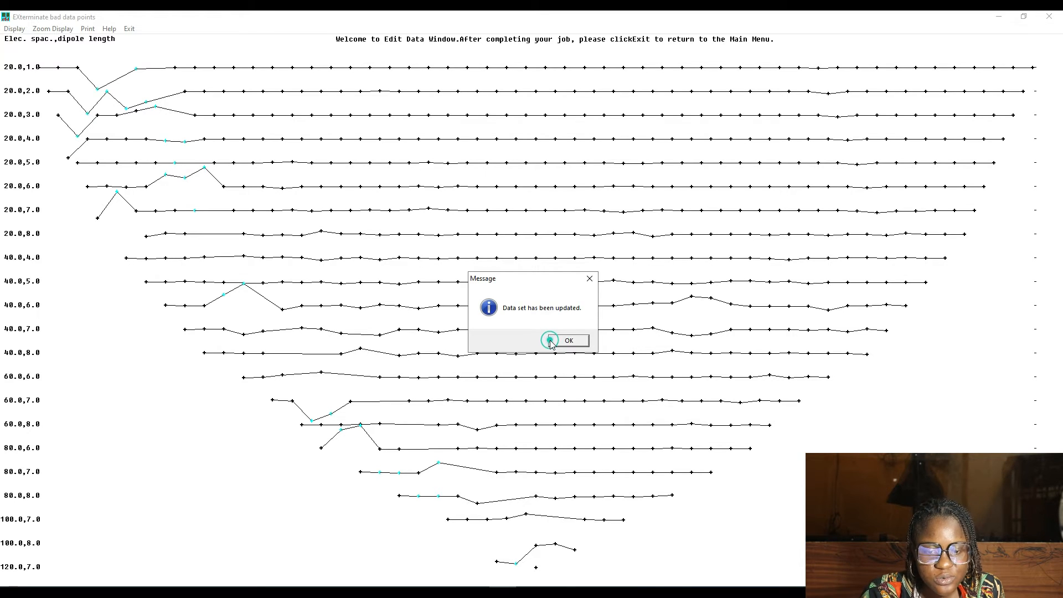
{"action": "left_click", "coordinate": [550, 341]}
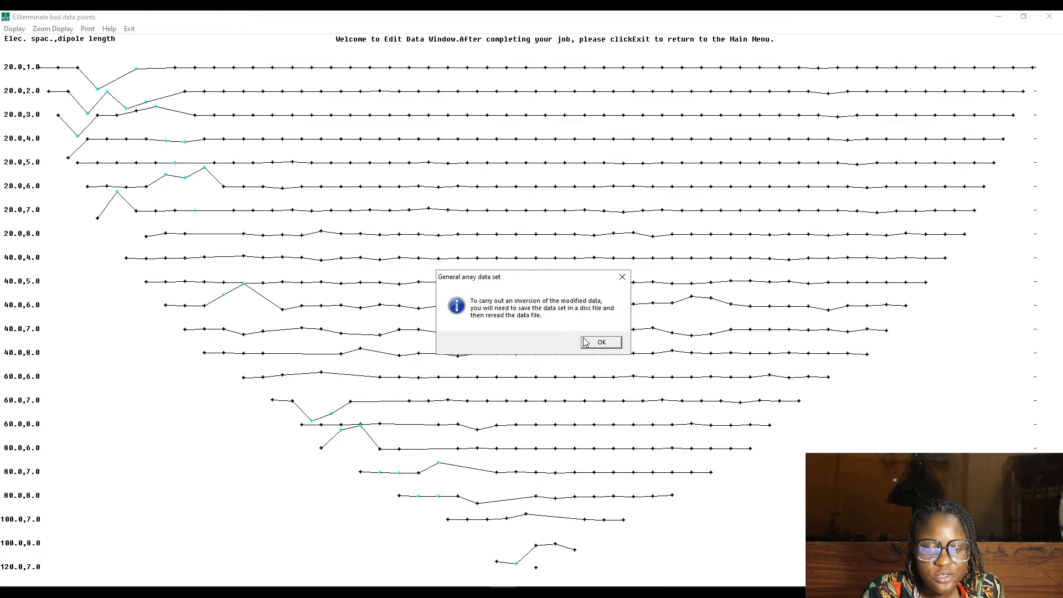
{"action": "left_click", "coordinate": [587, 343]}
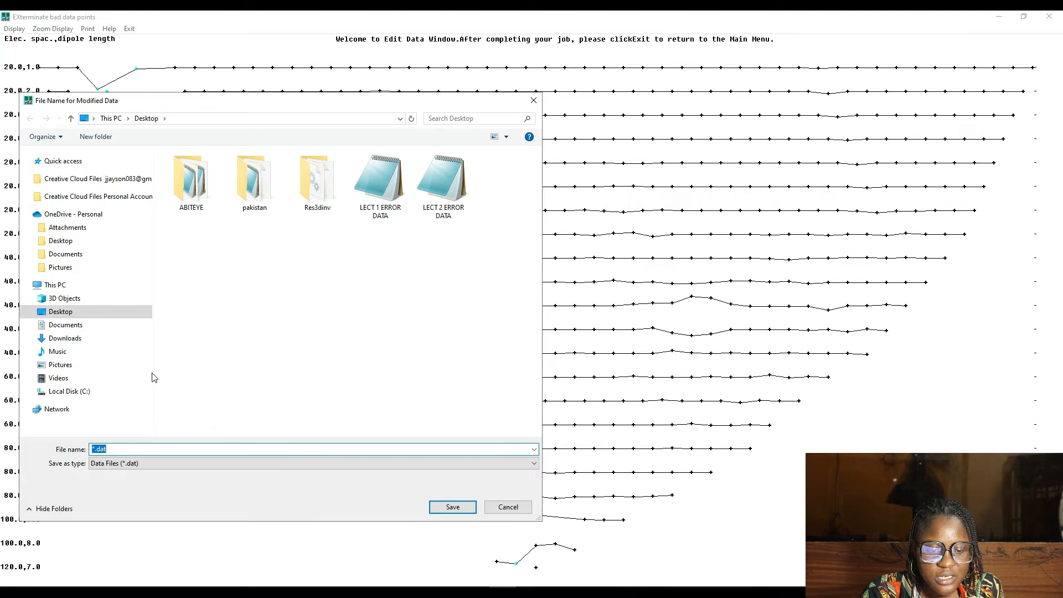
Save the modified data on the Desktop as LECT 1 ERROR DATA 1 and accept the messages that follow.
{"action": "left_click", "coordinate": [380, 182]}
{"action": "left_click", "coordinate": [160, 449]}
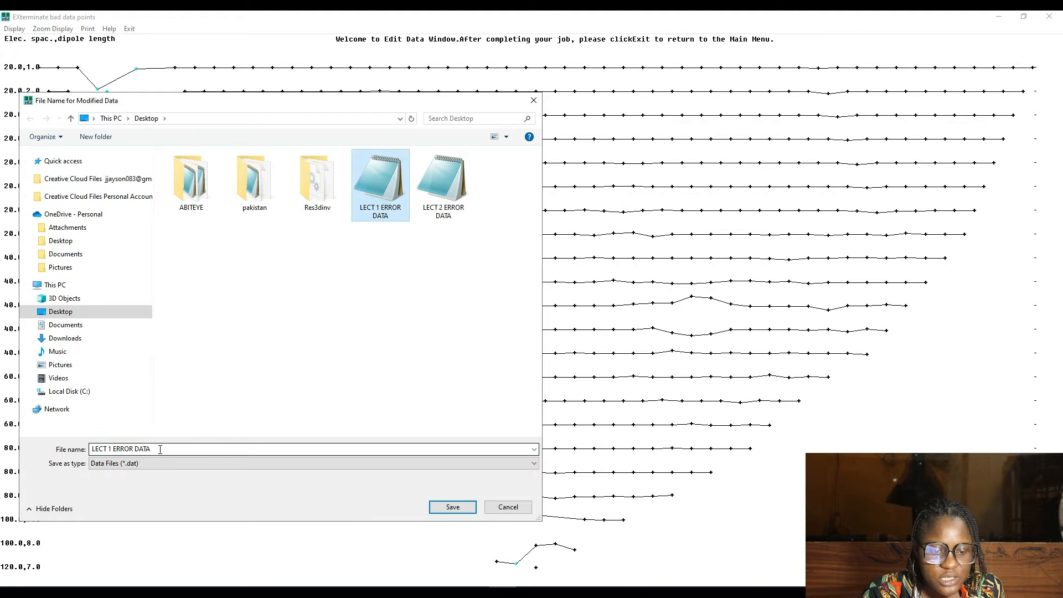
{"action": "double_click", "coordinate": [160, 449]}
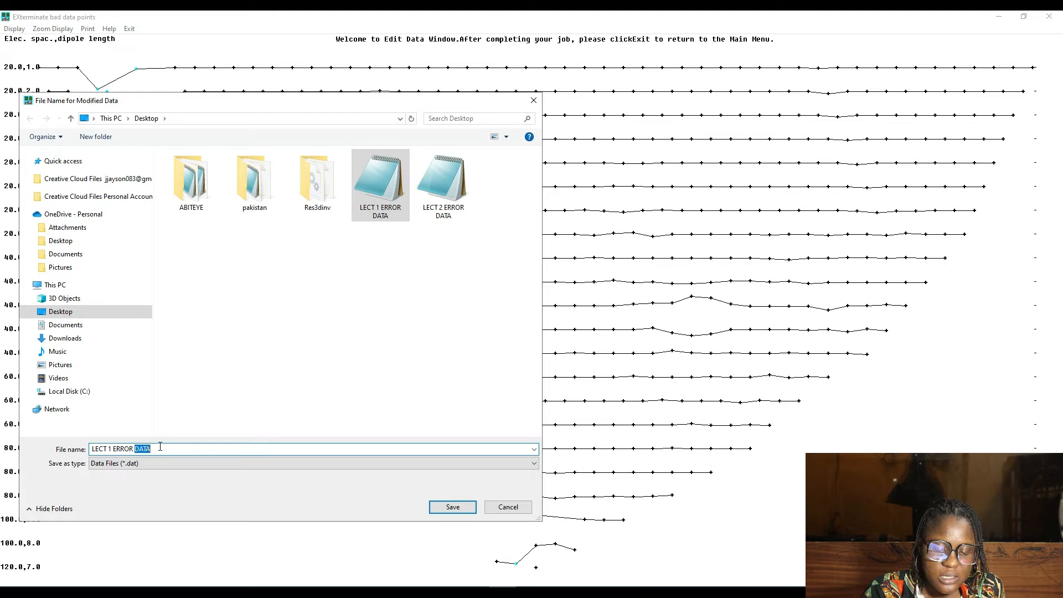
{"action": "left_click", "coordinate": [160, 447]}
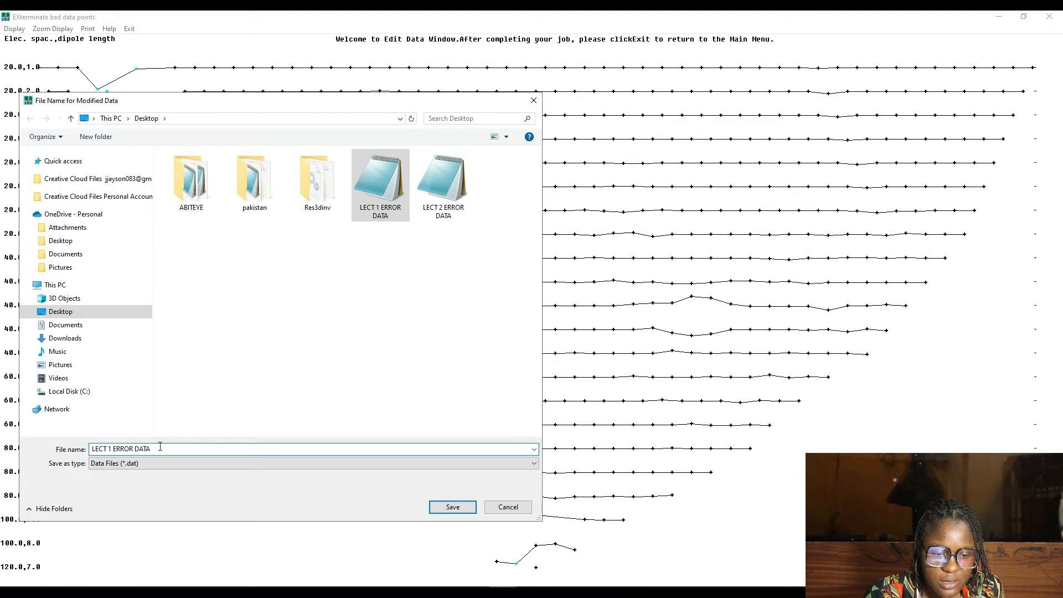
{"action": "type", "text": "1"}
{"action": "left_click", "coordinate": [431, 505]}
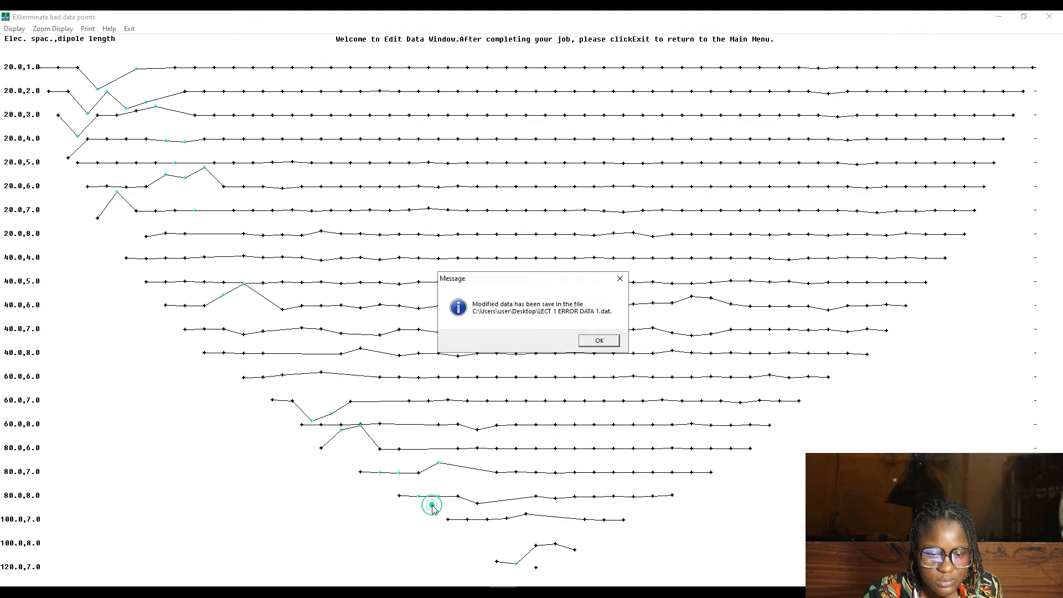
{"action": "left_click", "coordinate": [600, 340]}
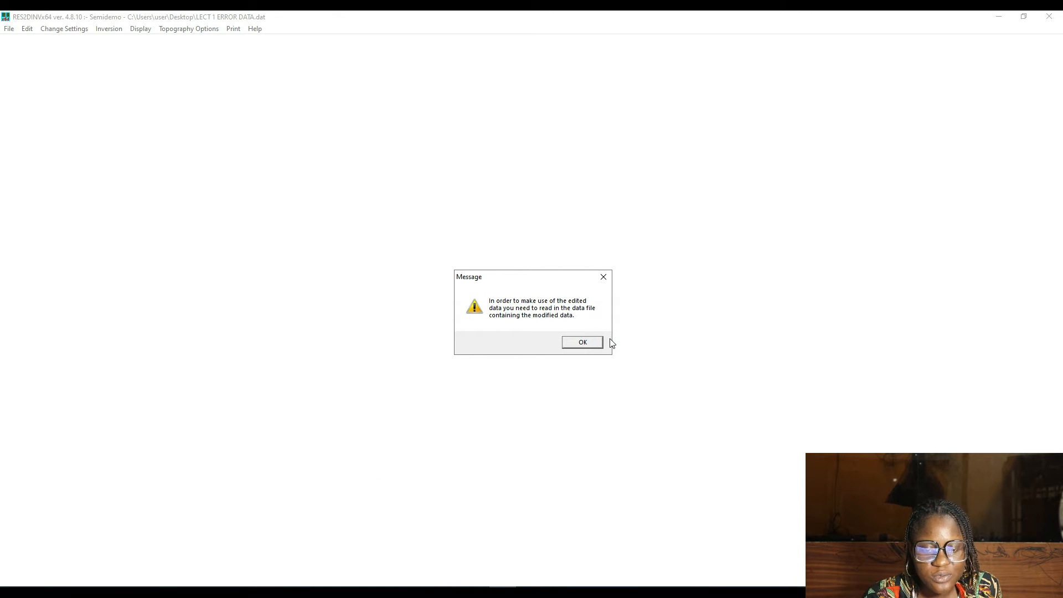
{"action": "left_click", "coordinate": [586, 342]}
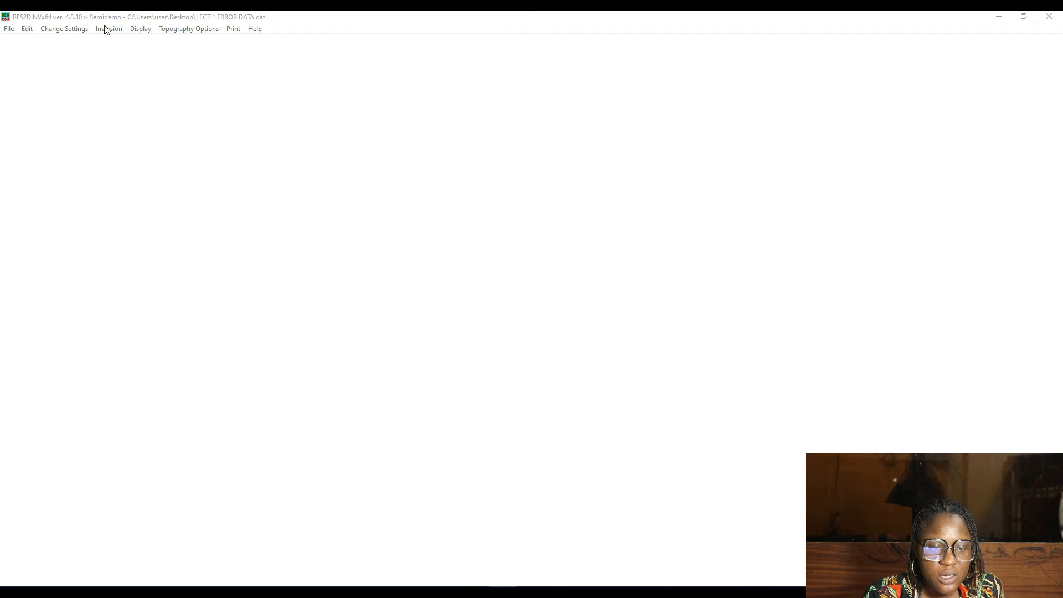
Read the data file LECT 1 ERROR DATA 1, accepting the completion and range warning messages.
{"action": "left_click", "coordinate": [9, 30]}
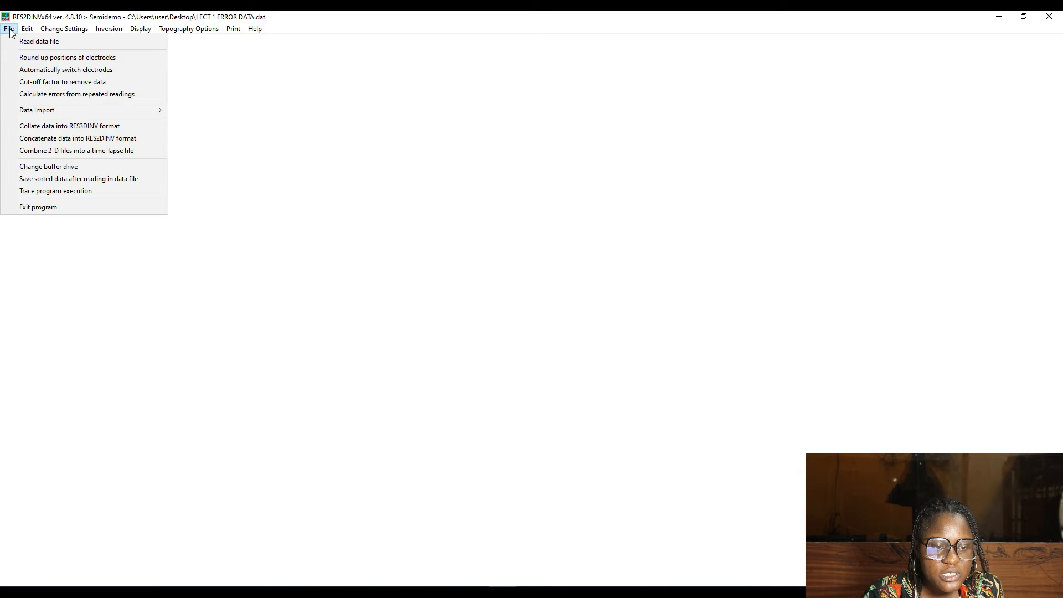
{"action": "left_click", "coordinate": [23, 43]}
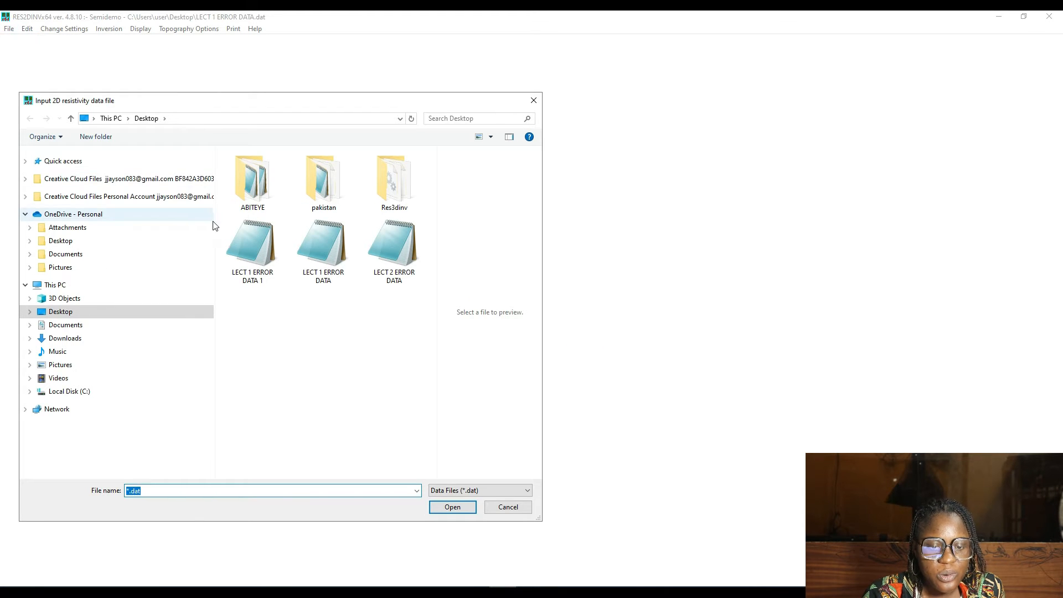
{"action": "left_click", "coordinate": [253, 261]}
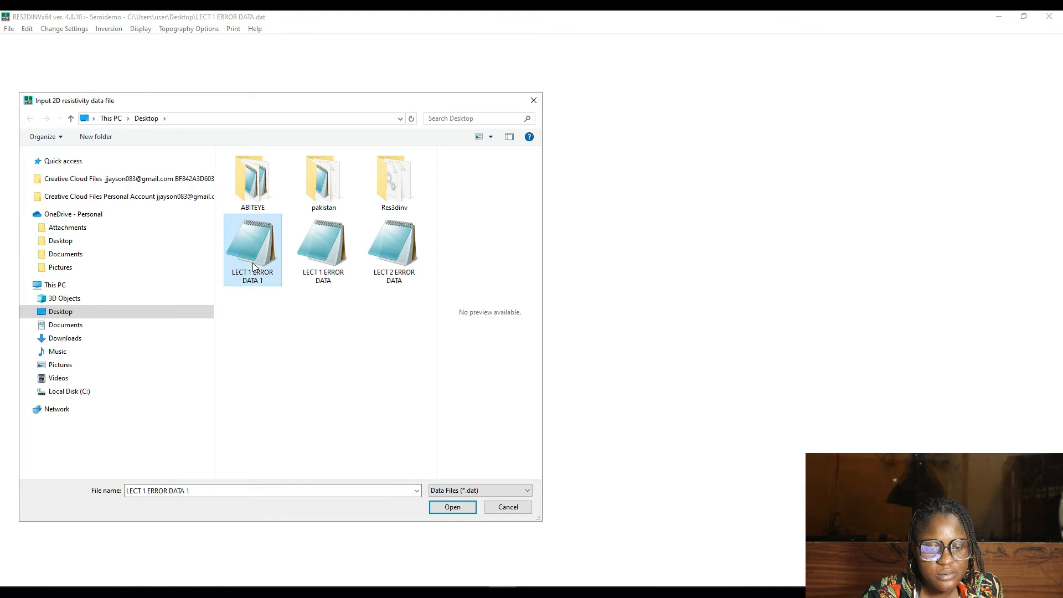
{"action": "left_click", "coordinate": [450, 507]}
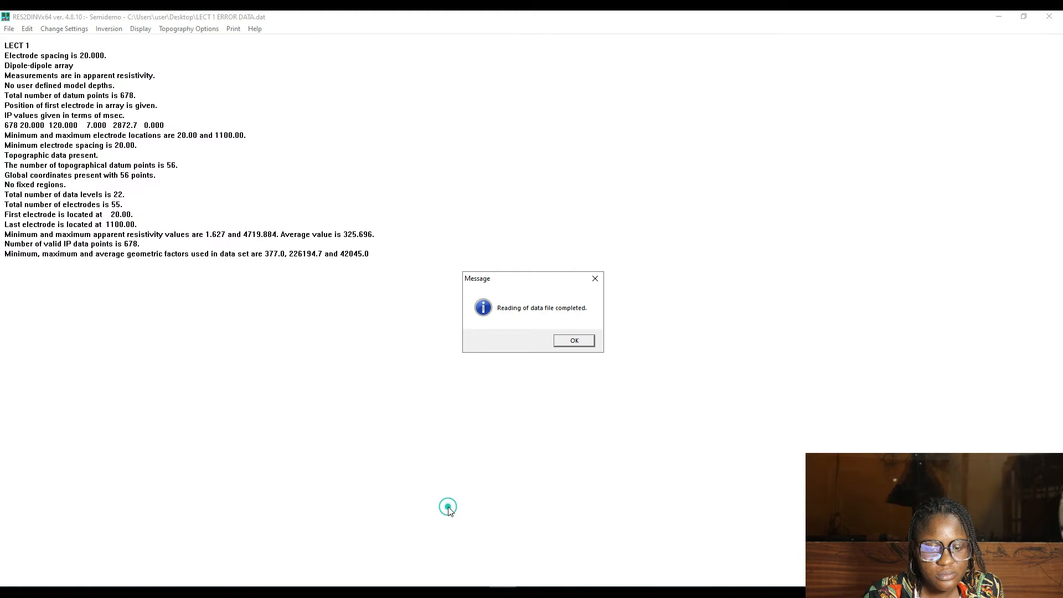
{"action": "left_click", "coordinate": [571, 343]}
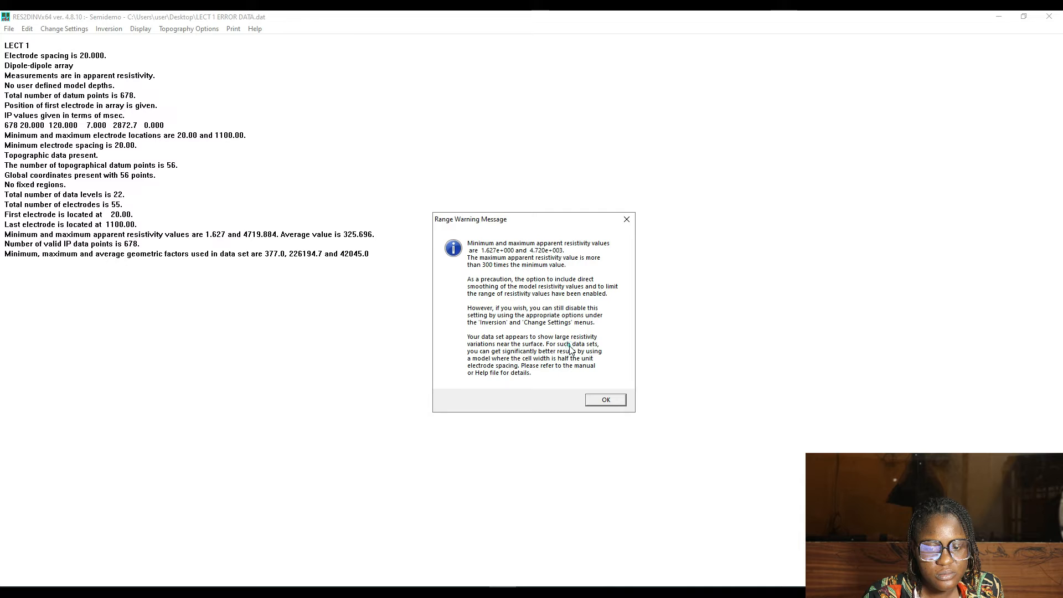
{"action": "left_click", "coordinate": [598, 400]}
Carry out the inversion of the edited data, saving the results under the file name LECT 1 ERROR DATA 1.
{"action": "left_click", "coordinate": [108, 30]}
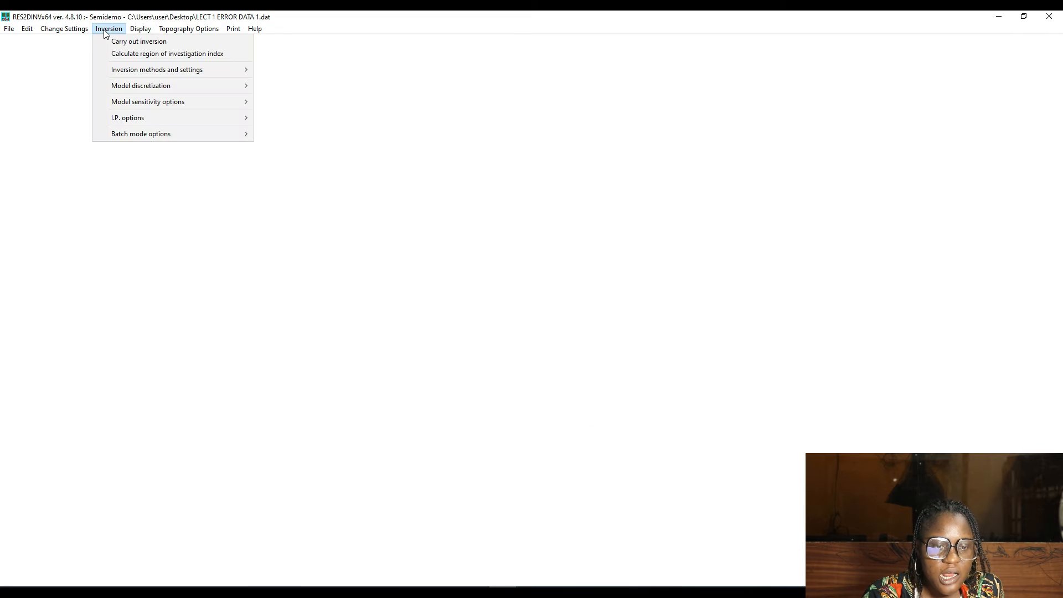
{"action": "left_click", "coordinate": [119, 41]}
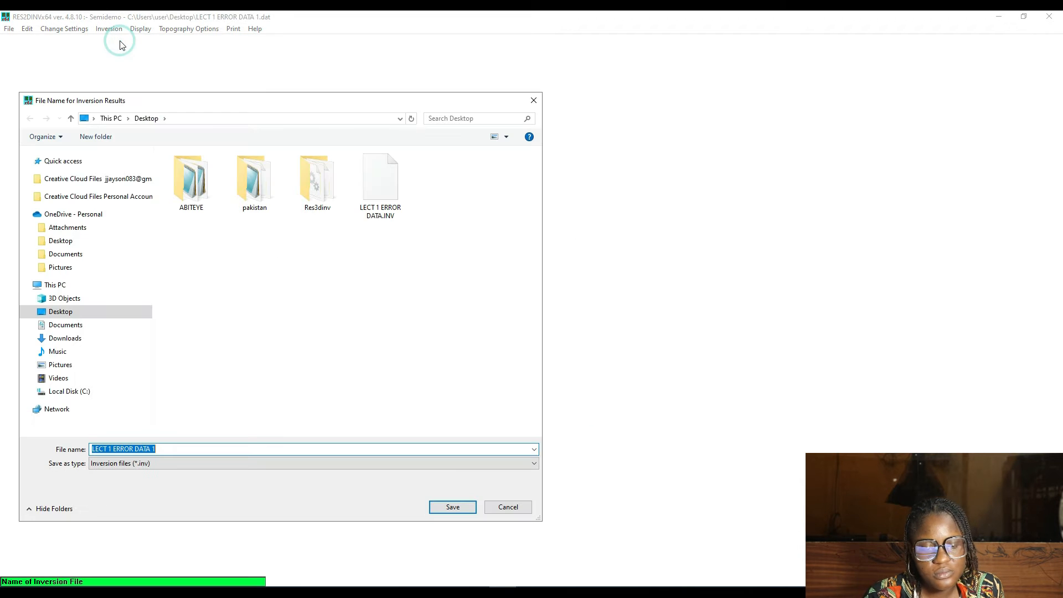
{"action": "left_click", "coordinate": [452, 508]}
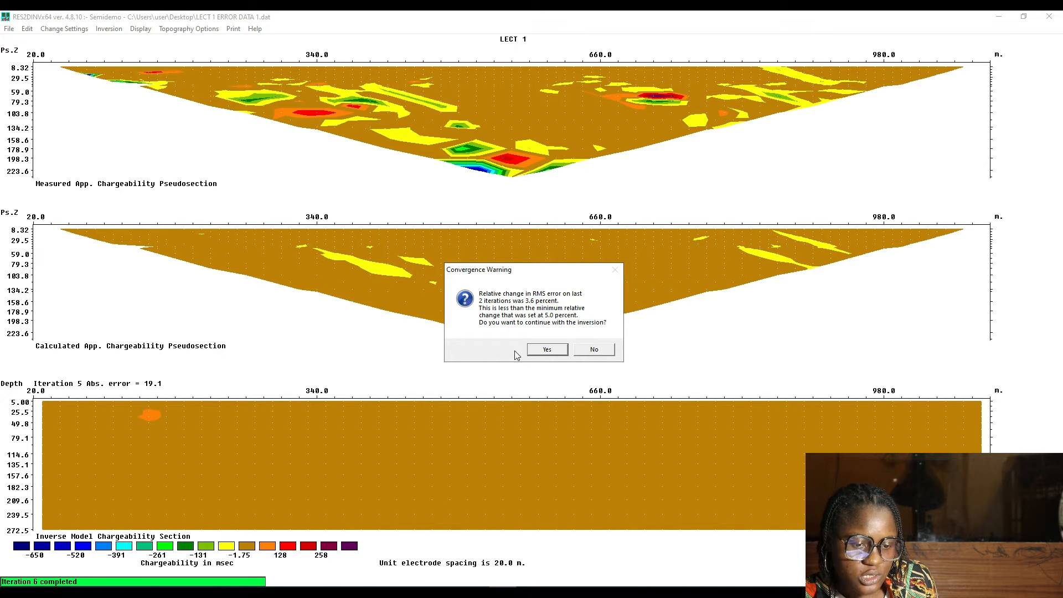
Continue past the convergence warning with the 5.00 percent limit and open the inversion results for display.
{"action": "left_click", "coordinate": [549, 349]}
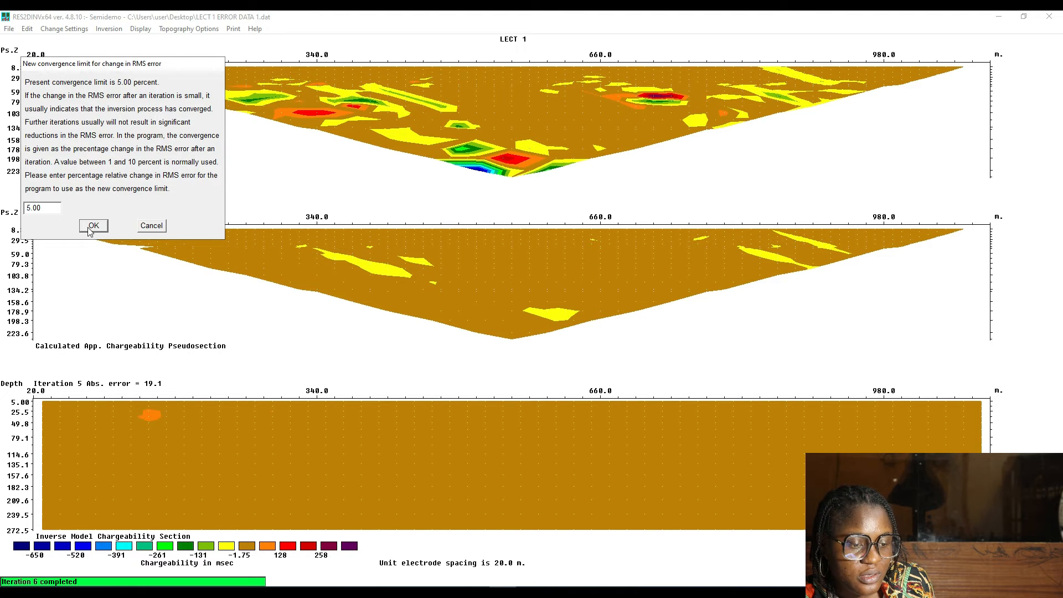
{"action": "left_click", "coordinate": [92, 228]}
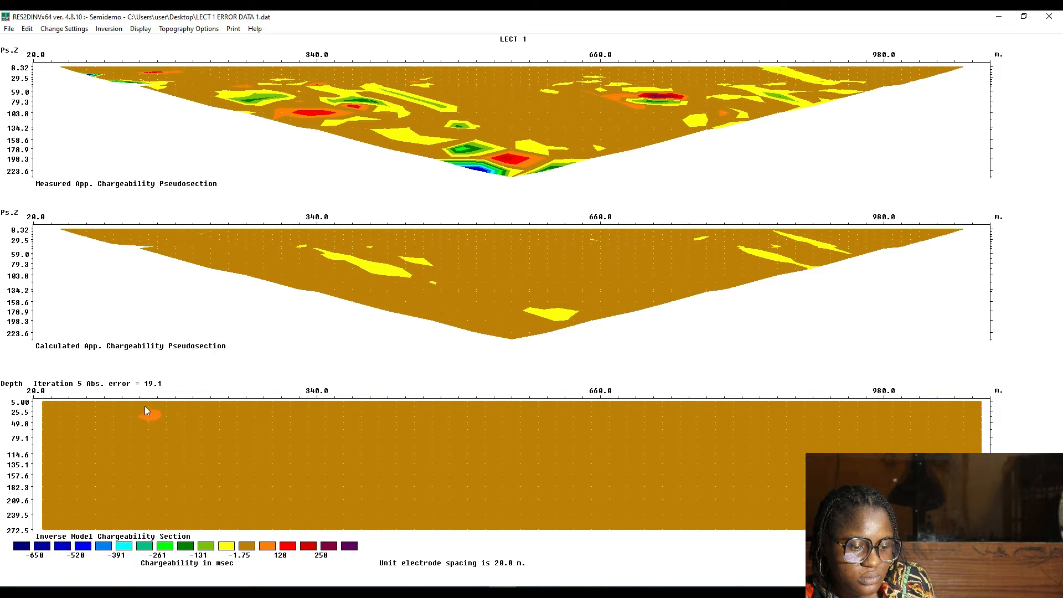
{"action": "left_click", "coordinate": [140, 29]}
{"action": "left_click", "coordinate": [154, 42]}
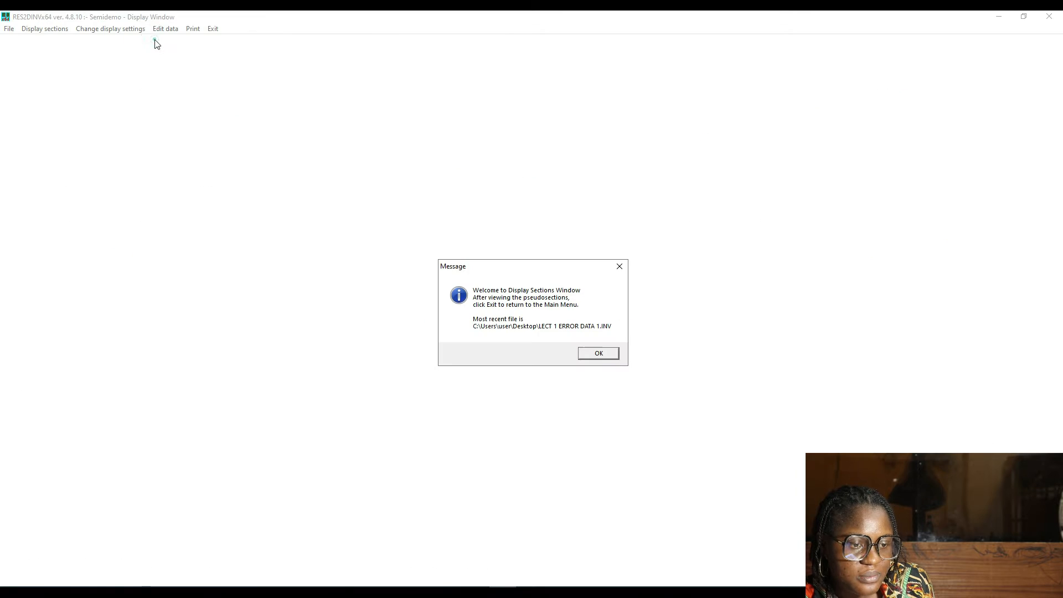
{"action": "left_click", "coordinate": [599, 354]}
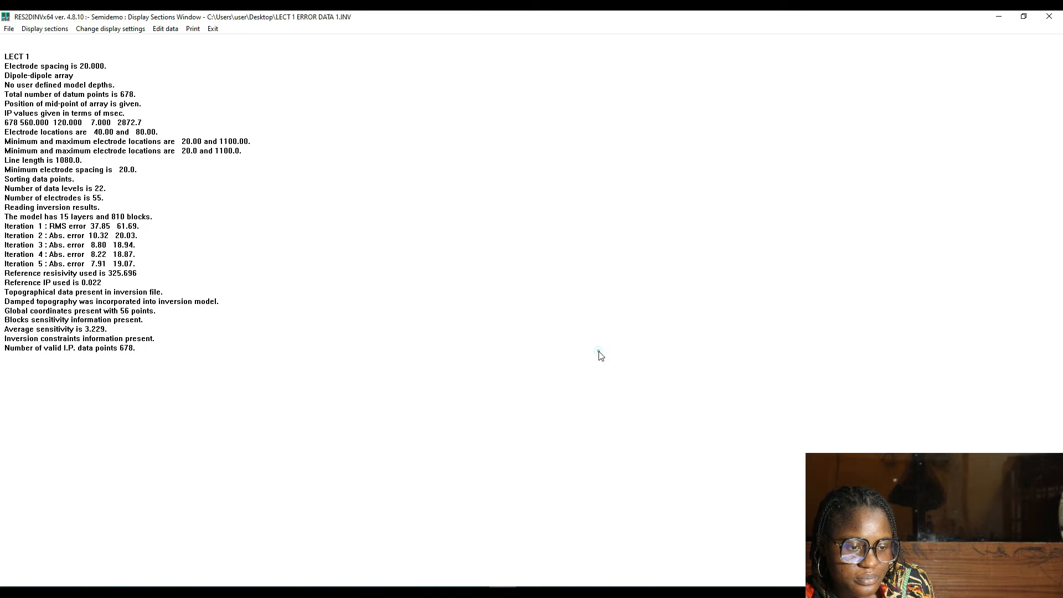
Set the type of data to display to both the resistivity and IP models.
{"action": "left_click", "coordinate": [44, 29]}
{"action": "mouse_move", "coordinate": [114, 48]}
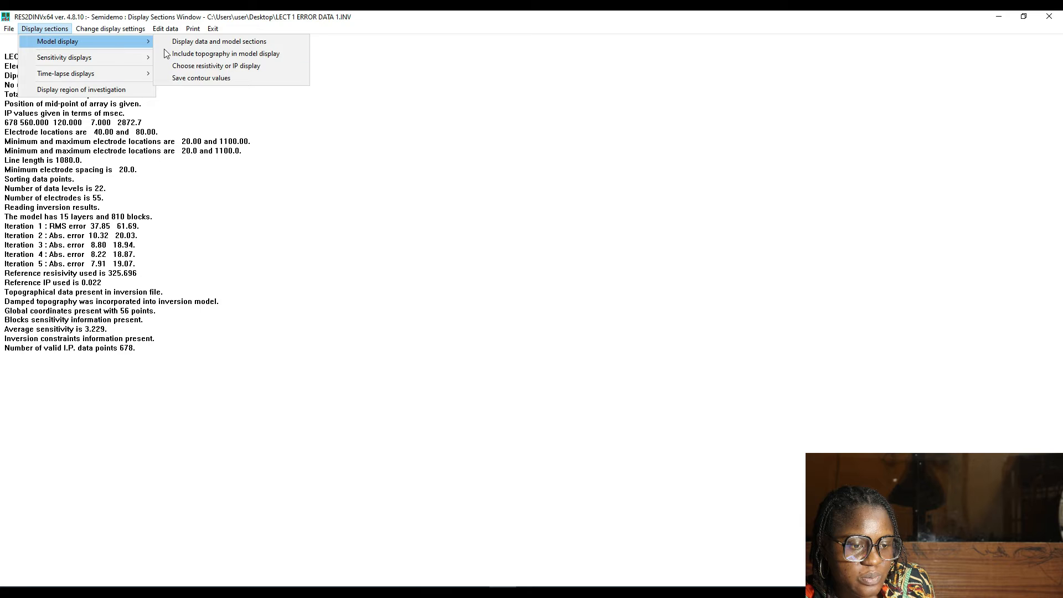
{"action": "left_click", "coordinate": [199, 67]}
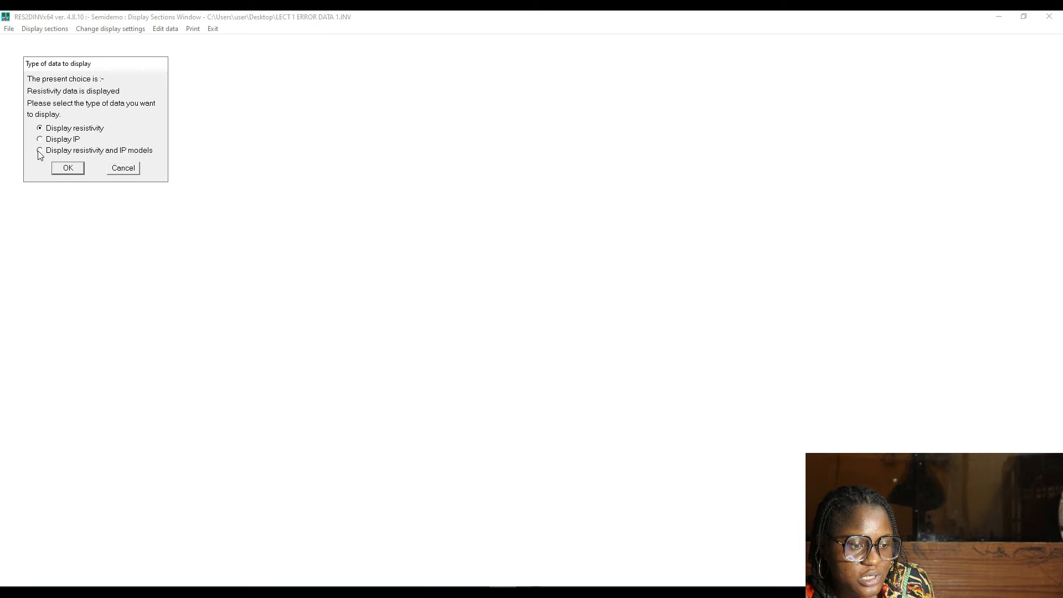
{"action": "left_click", "coordinate": [63, 167]}
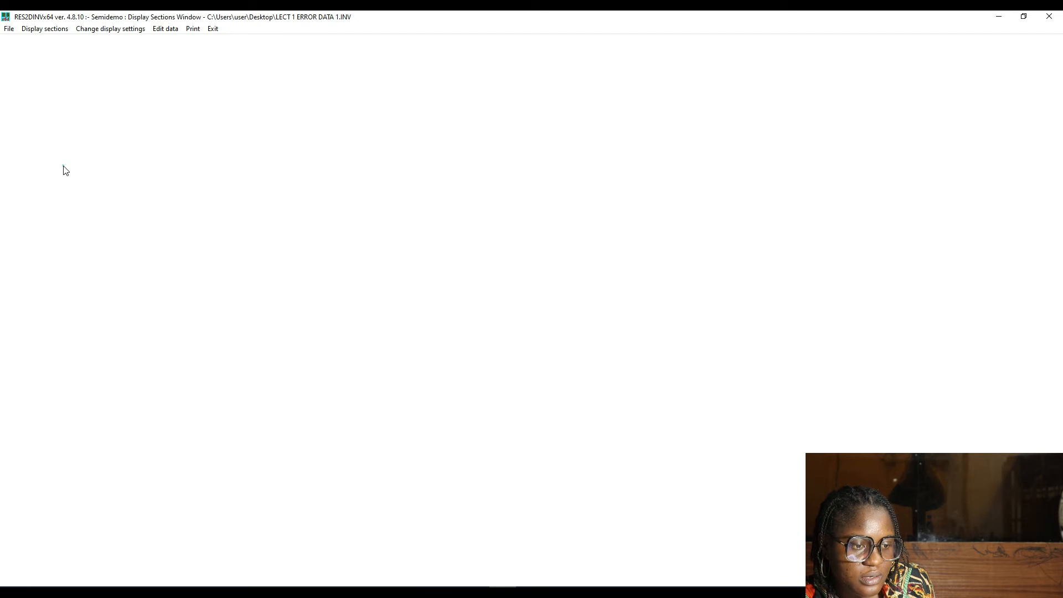
Display the iteration 5 model sections with logarithmic resistivity and linear IP contour intervals, and close the display window after viewing.
{"action": "left_click", "coordinate": [58, 31]}
{"action": "mouse_move", "coordinate": [78, 40]}
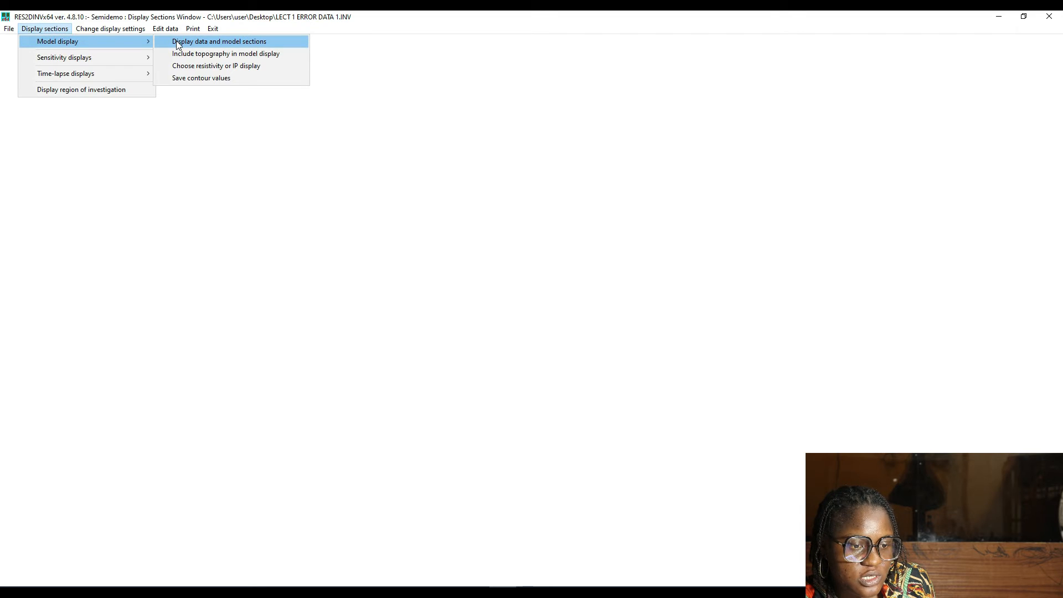
{"action": "left_click", "coordinate": [178, 46]}
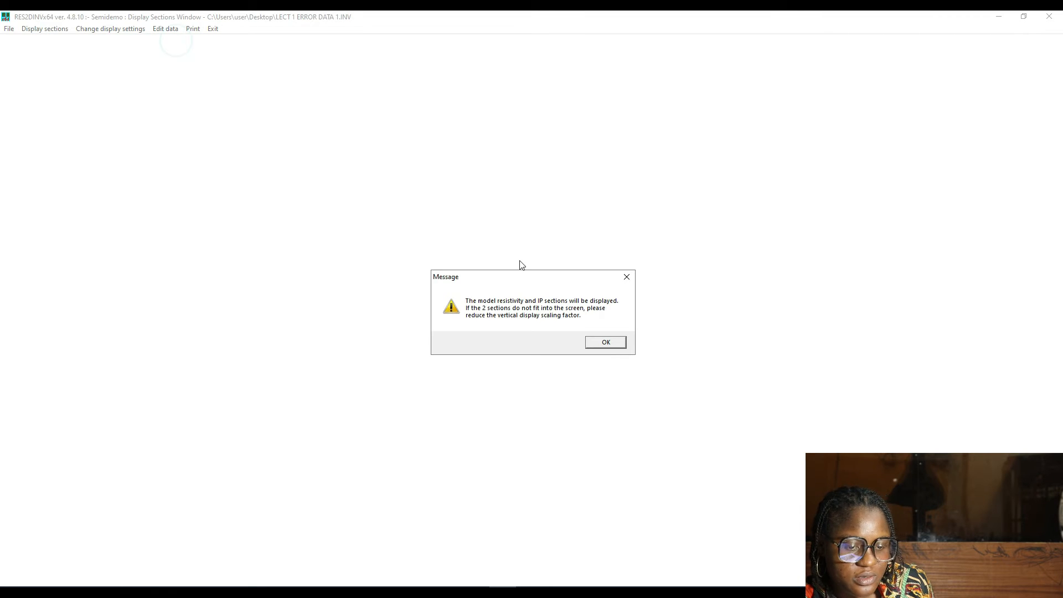
{"action": "left_click", "coordinate": [605, 342]}
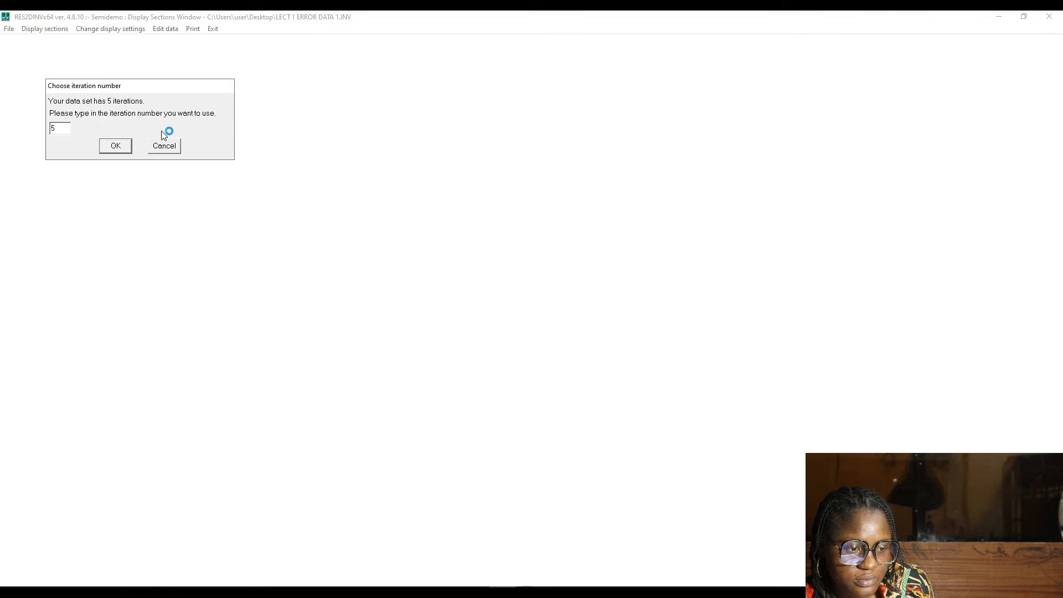
{"action": "left_click", "coordinate": [117, 149]}
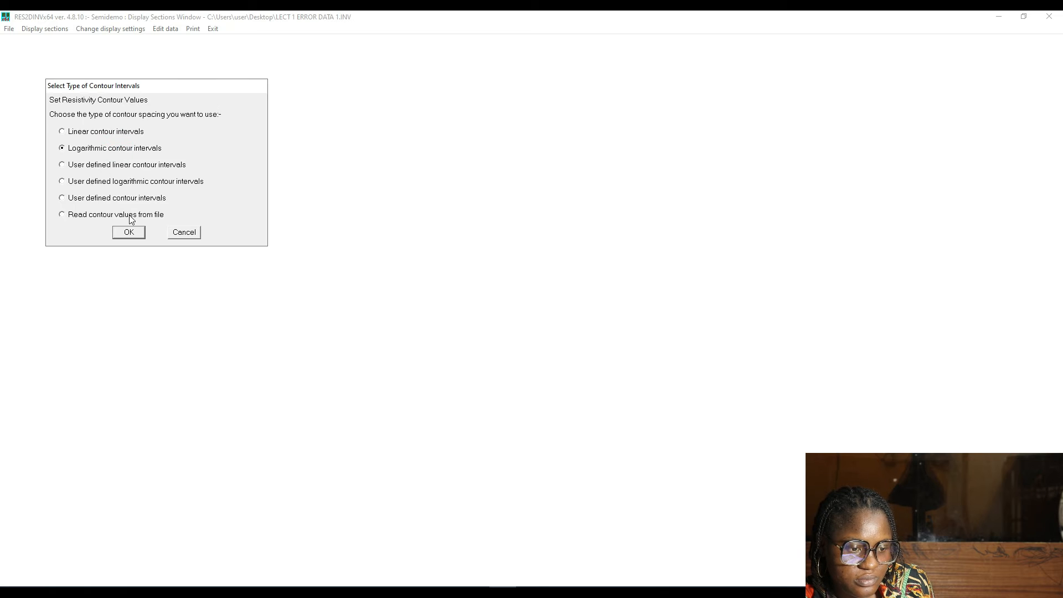
{"action": "left_click", "coordinate": [130, 232]}
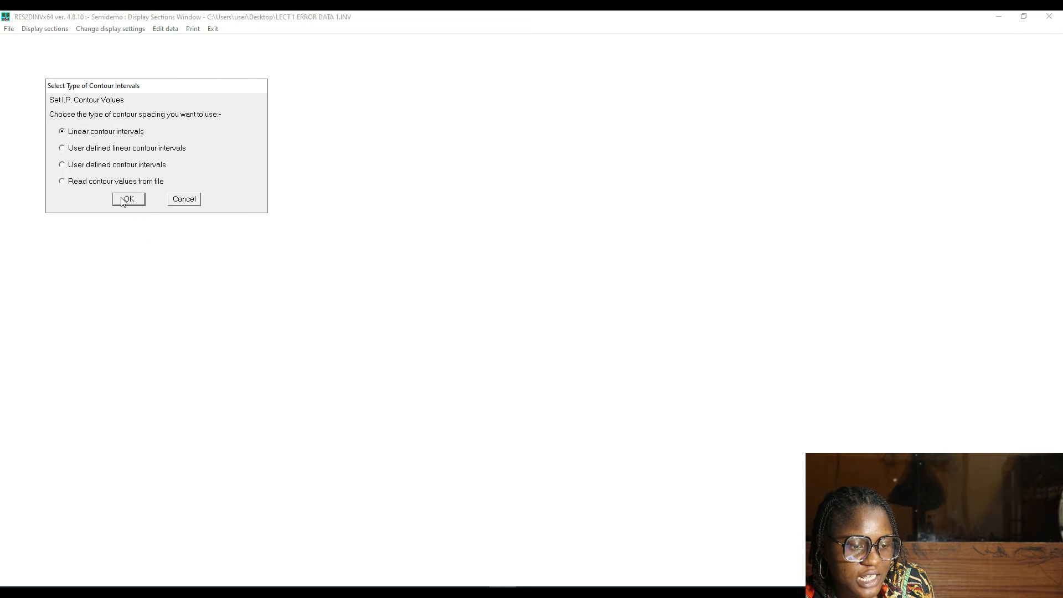
{"action": "left_click", "coordinate": [124, 200]}
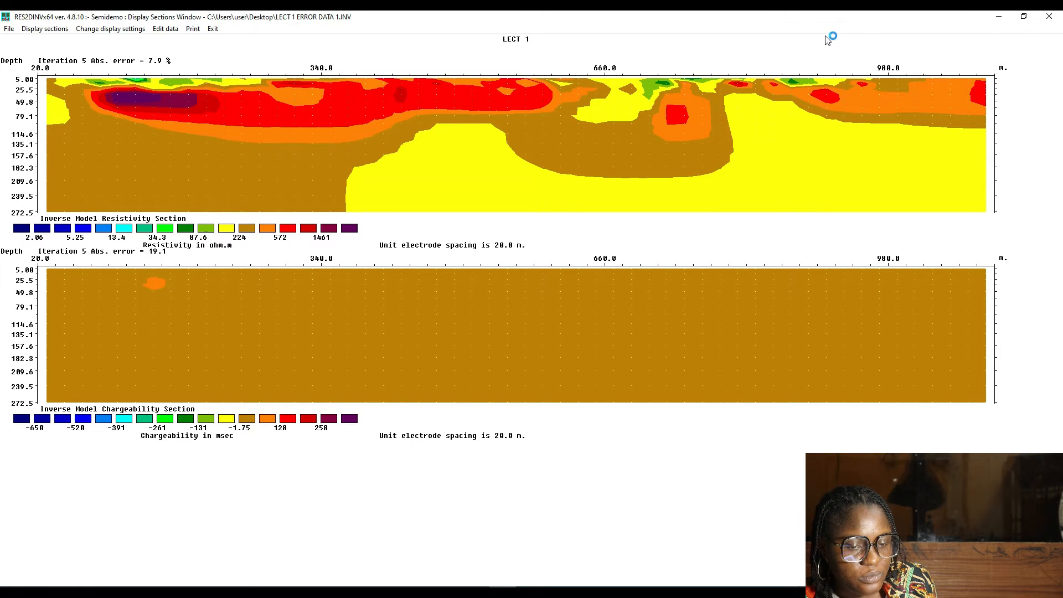
{"action": "left_click", "coordinate": [1046, 17]}
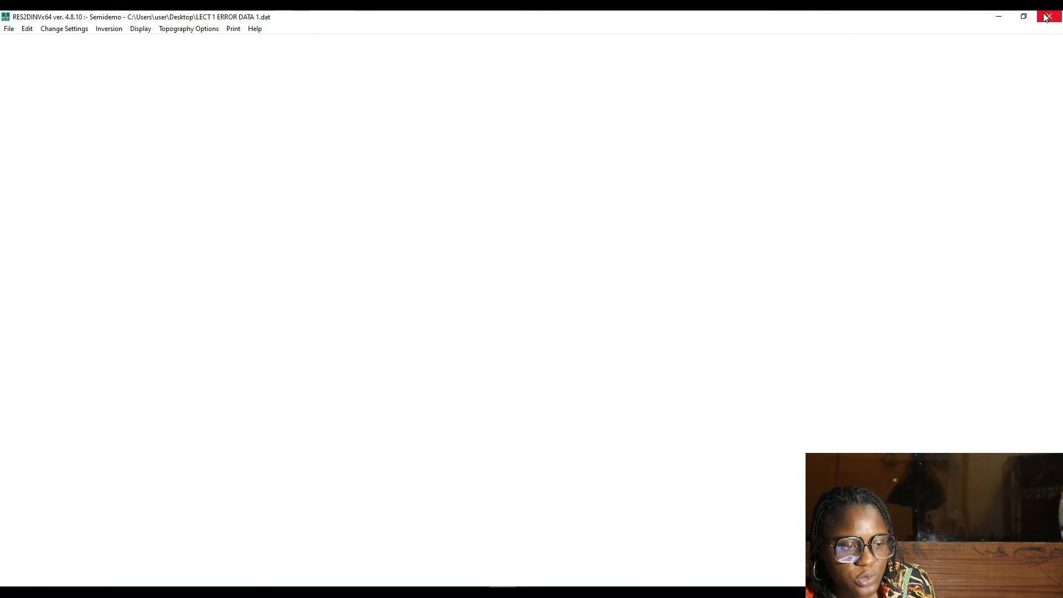
Reread the data file LECT 1 ERROR DATA 1 from the Desktop, accepting the completion and range warning messages.
{"action": "left_click", "coordinate": [9, 30]}
{"action": "left_click", "coordinate": [23, 41]}
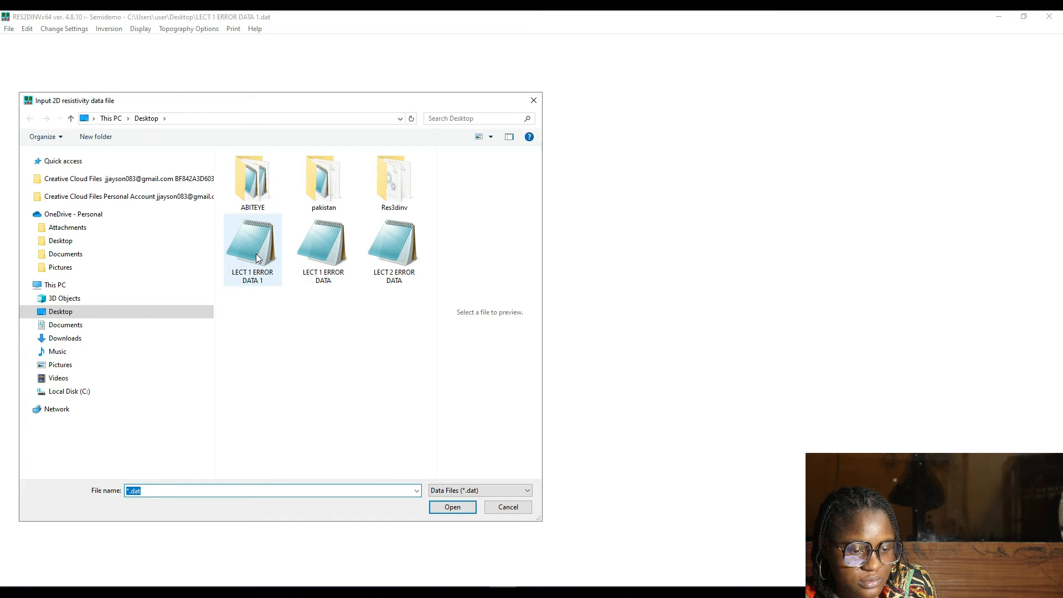
{"action": "double_click", "coordinate": [256, 258]}
{"action": "left_click", "coordinate": [563, 345]}
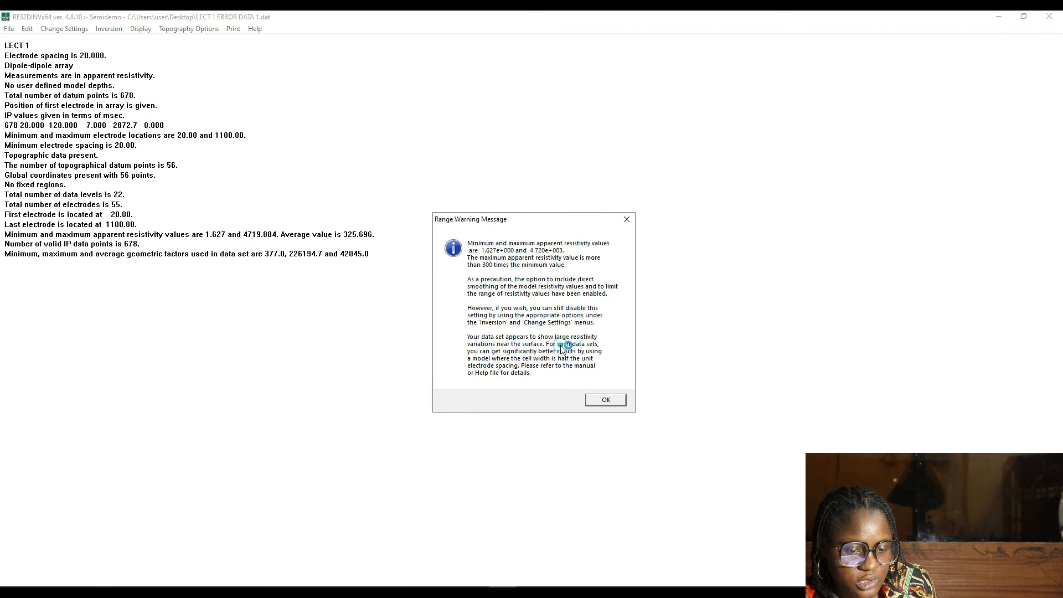
{"action": "left_click", "coordinate": [595, 399]}
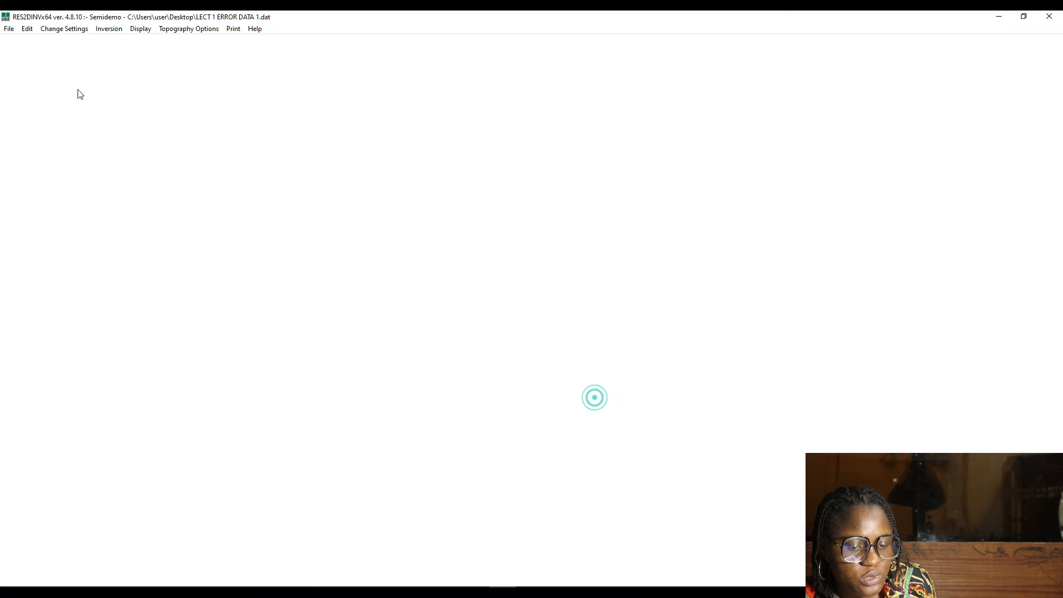
Start exterminating bad data points and mark resistivity outliers: one in row 20.0,4.0, three in row 40.0,7.0 and one in row 60.0,8.0.
{"action": "left_click", "coordinate": [27, 28]}
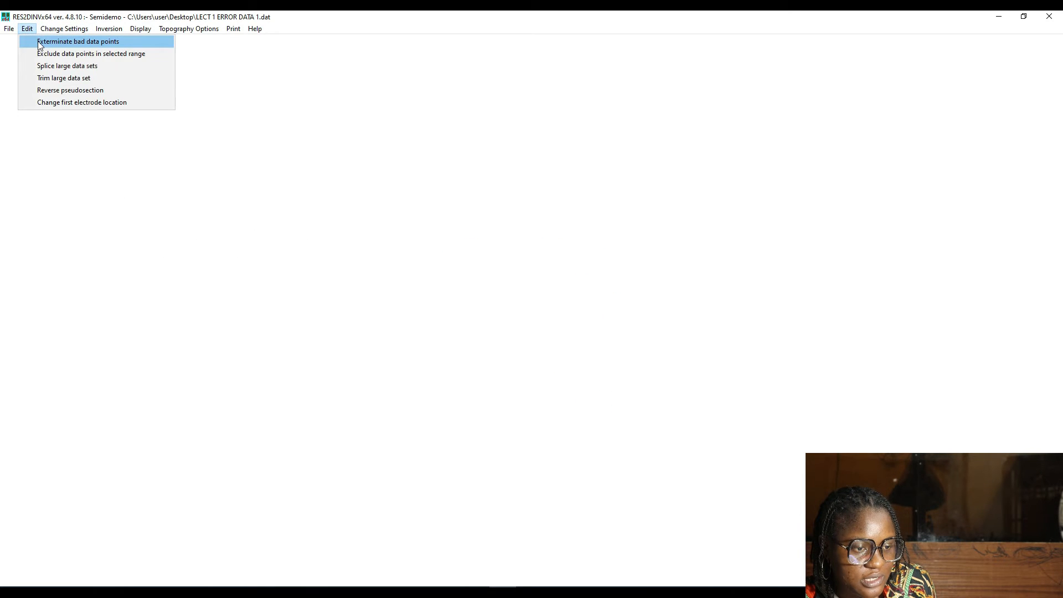
{"action": "left_click", "coordinate": [38, 41]}
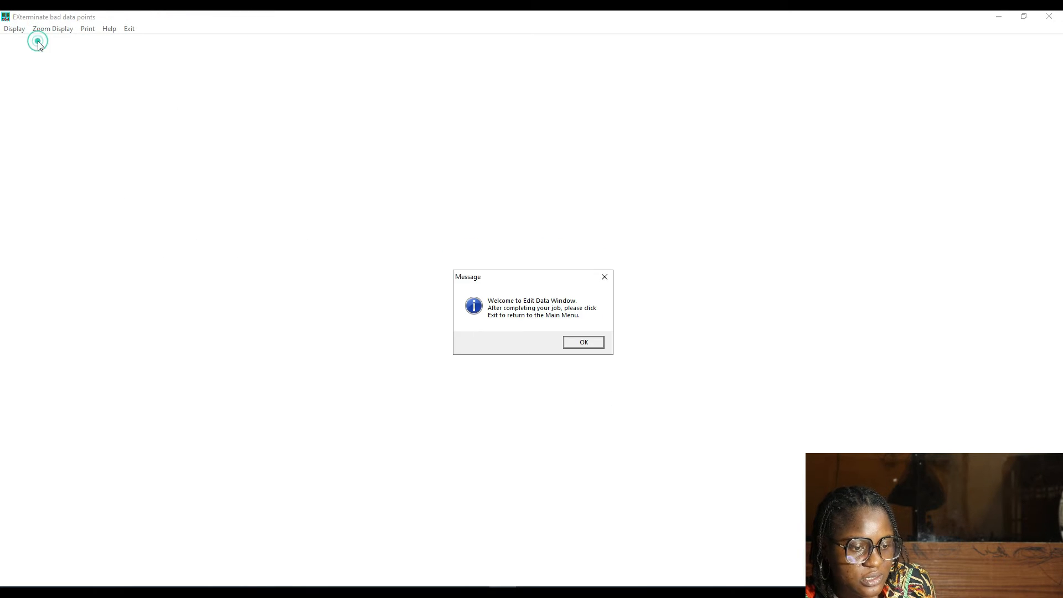
{"action": "left_click", "coordinate": [584, 343]}
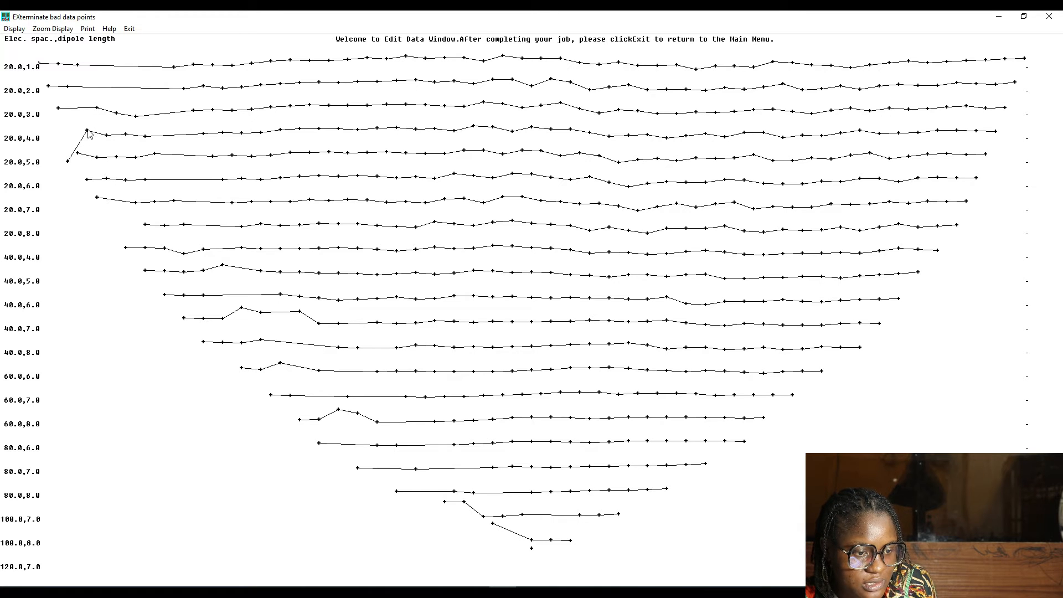
{"action": "left_click", "coordinate": [68, 163]}
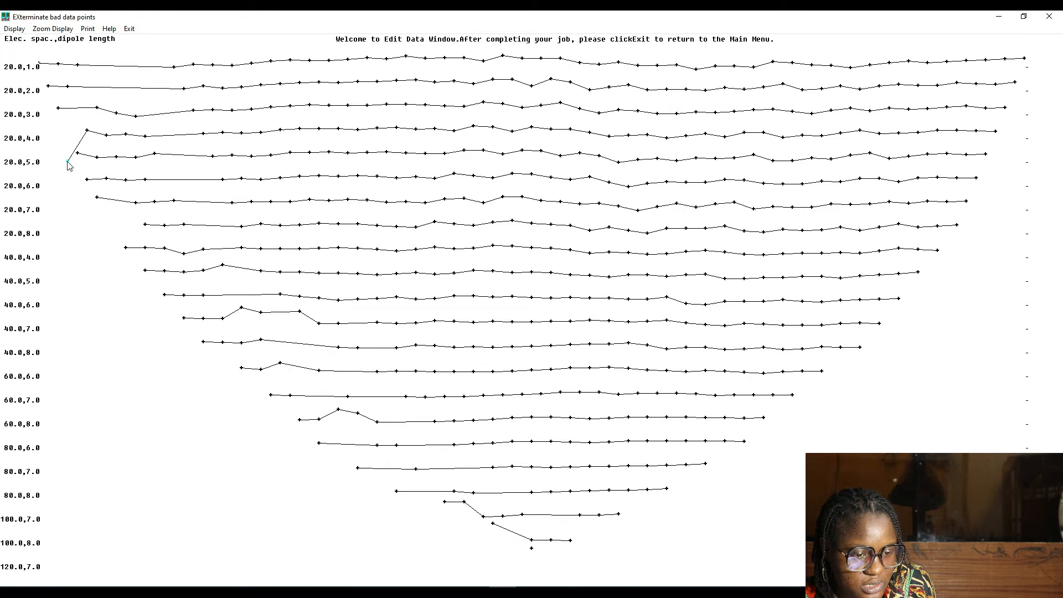
{"action": "left_click", "coordinate": [242, 308]}
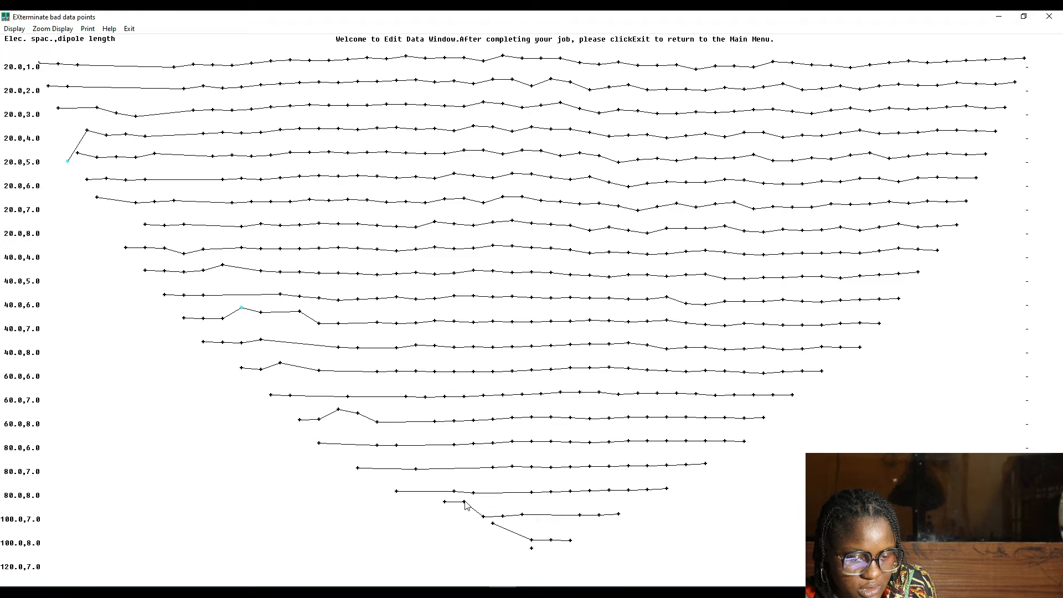
{"action": "left_click", "coordinate": [340, 410]}
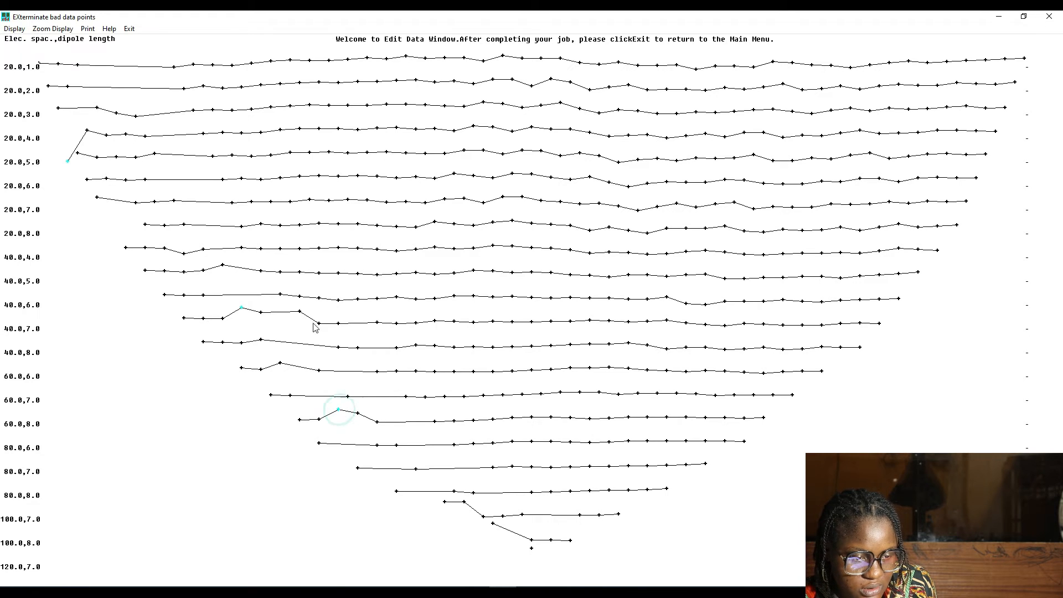
{"action": "left_click", "coordinate": [261, 312]}
{"action": "left_click", "coordinate": [485, 518]}
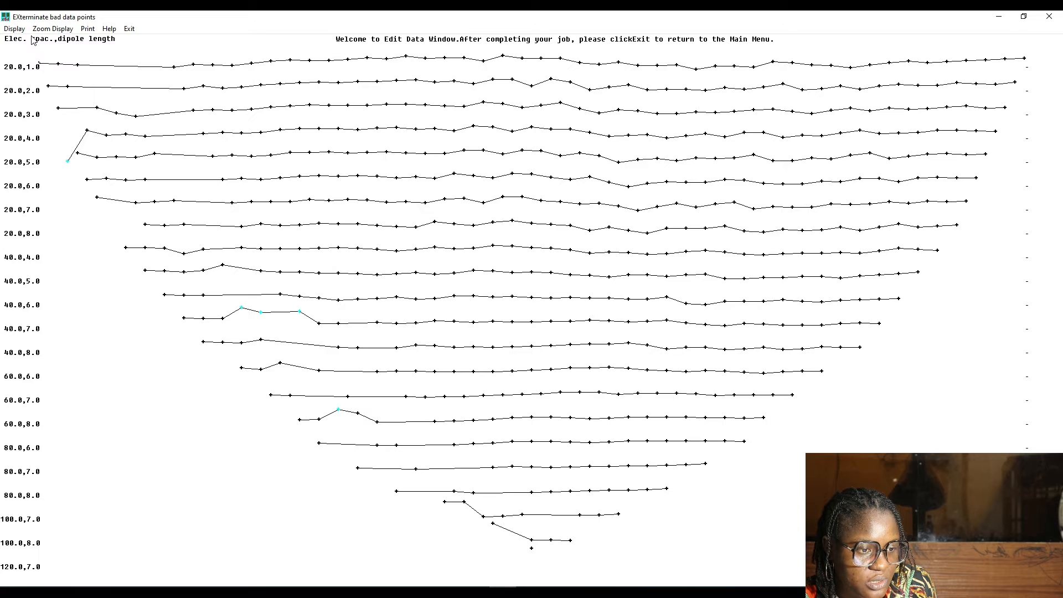
Switch to the IP data and mark two outliers in row 40.0,6.0 and one each in rows 40.0,8.0, 60.0,8.0, 80.0,8.0 and 100.0,8.0.
{"action": "left_click", "coordinate": [14, 29]}
{"action": "left_click", "coordinate": [59, 64]}
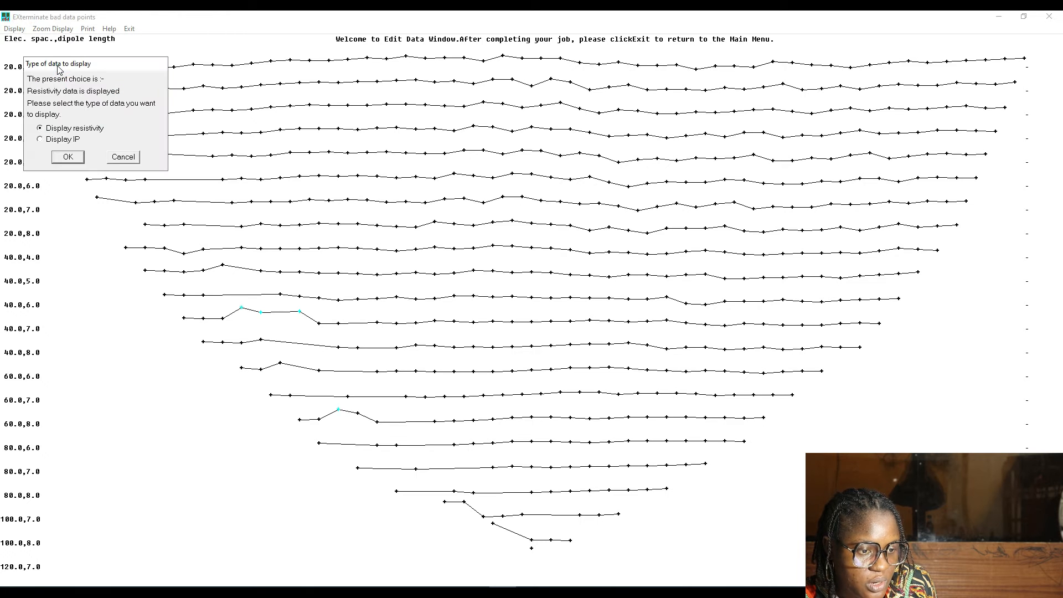
{"action": "left_click", "coordinate": [68, 156]}
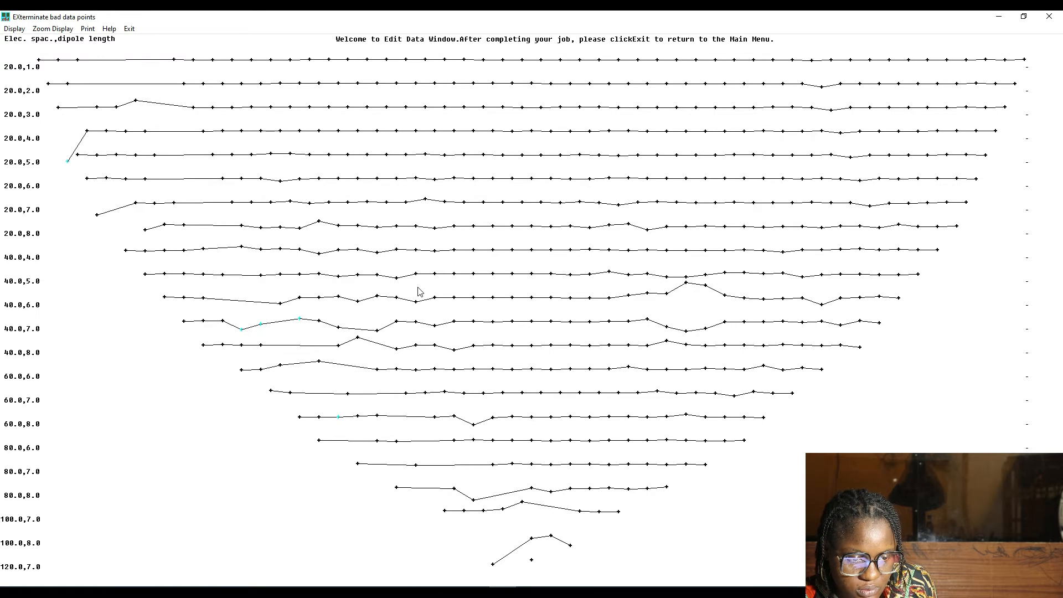
{"action": "left_click", "coordinate": [358, 338]}
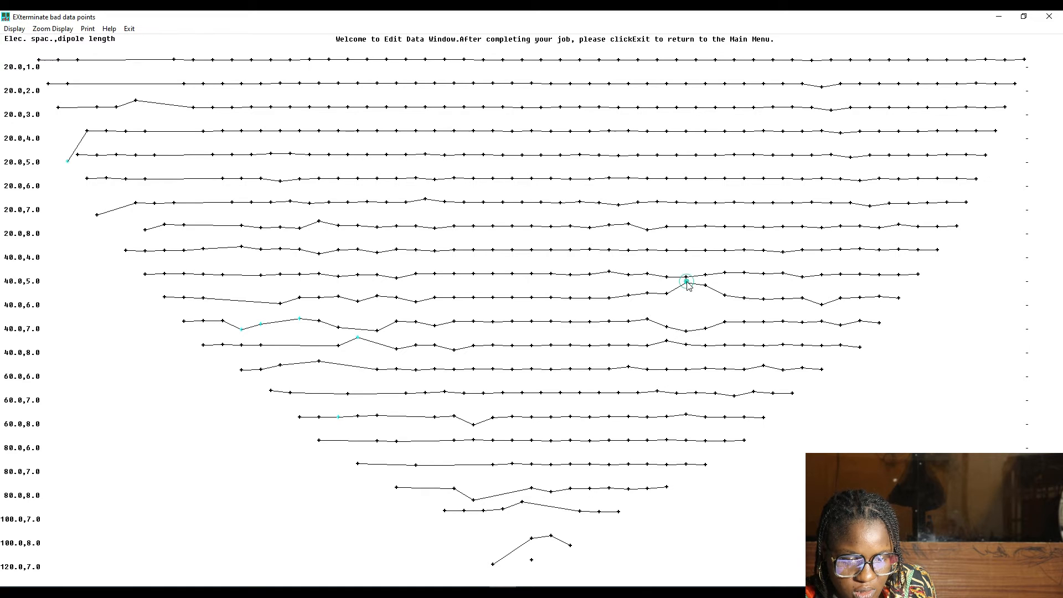
{"action": "left_click", "coordinate": [705, 285]}
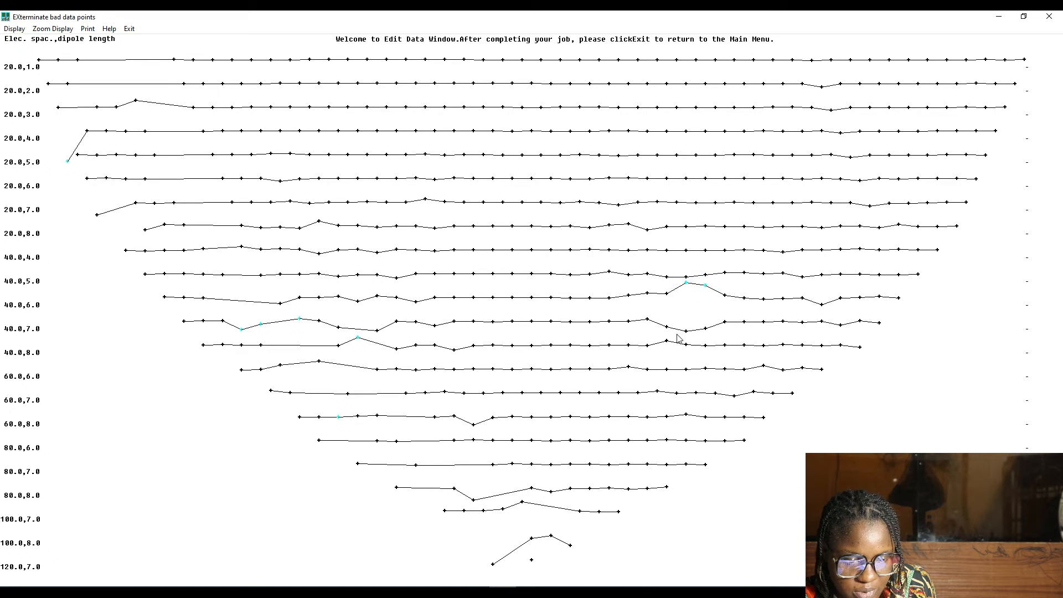
{"action": "left_click", "coordinate": [474, 501]}
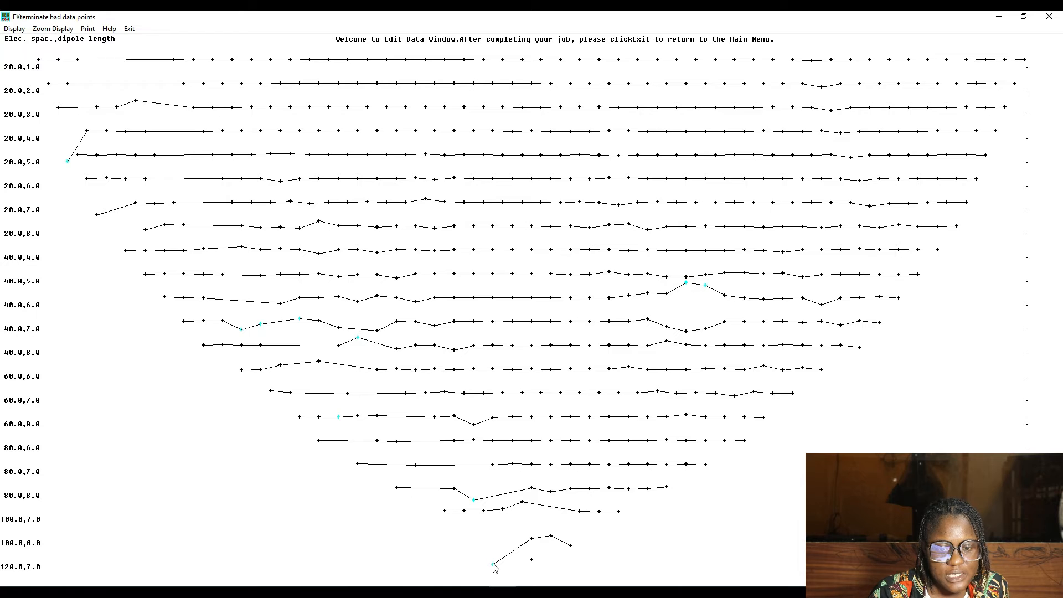
{"action": "left_click", "coordinate": [475, 426]}
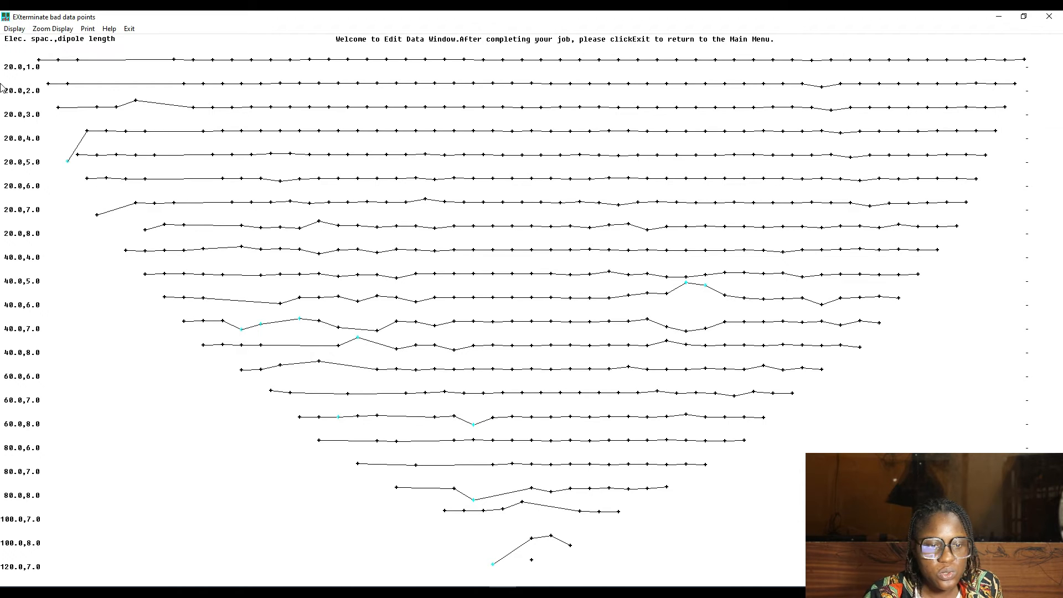
Quit the edit window, retaining the removal of the newly marked resistivity and IP points and accepting the data set messages.
{"action": "left_click", "coordinate": [131, 28]}
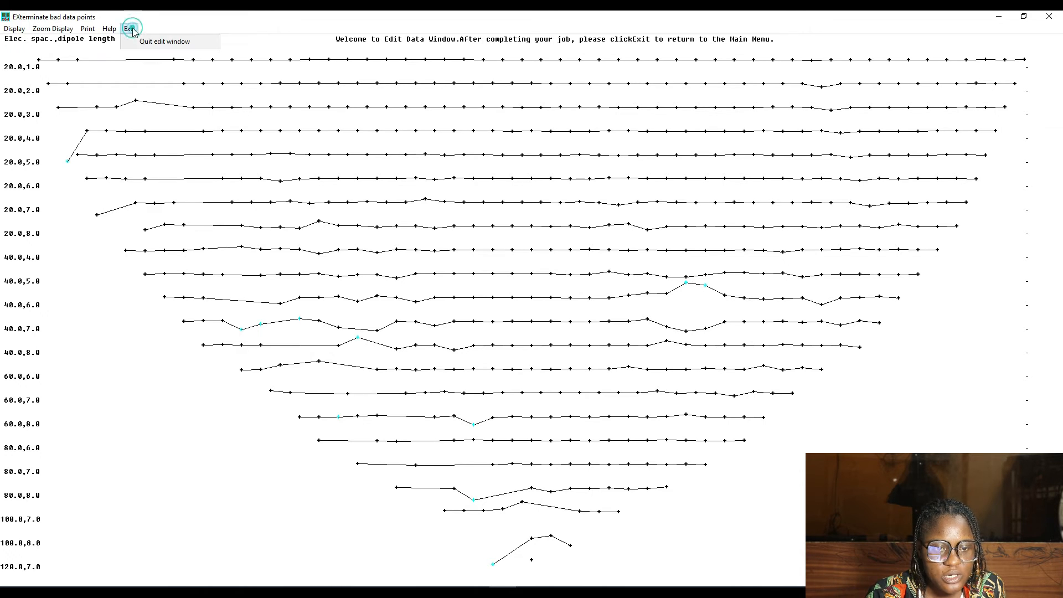
{"action": "left_click", "coordinate": [150, 39]}
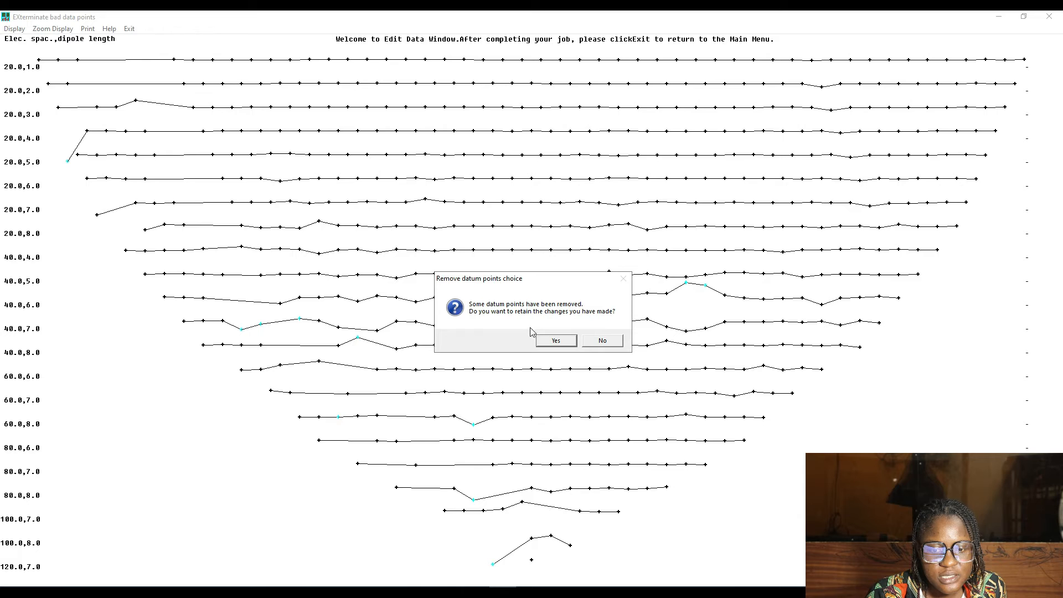
{"action": "left_click", "coordinate": [551, 341]}
{"action": "left_click", "coordinate": [567, 342]}
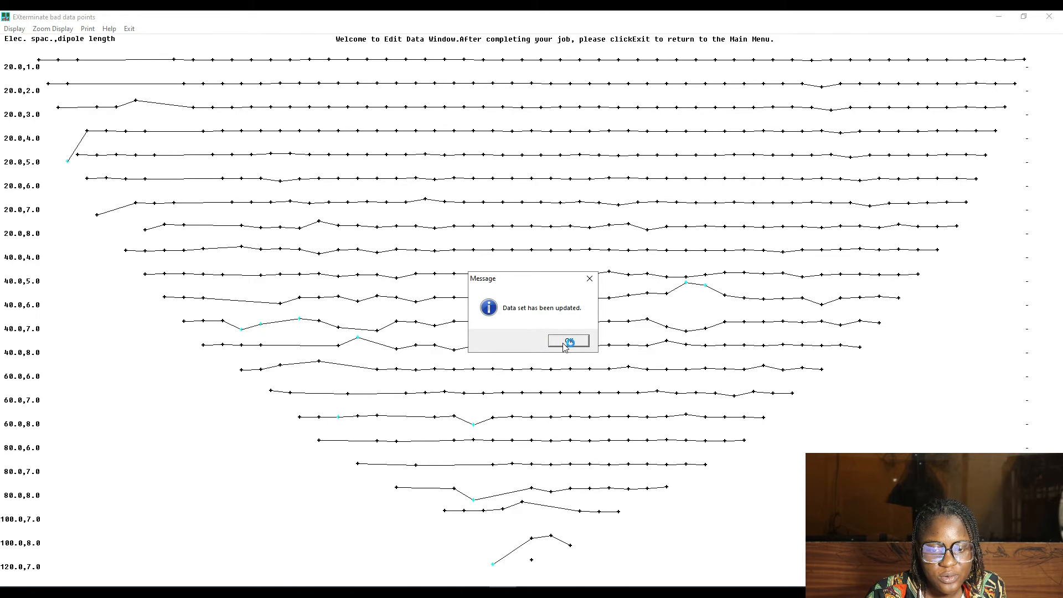
{"action": "left_click", "coordinate": [563, 343]}
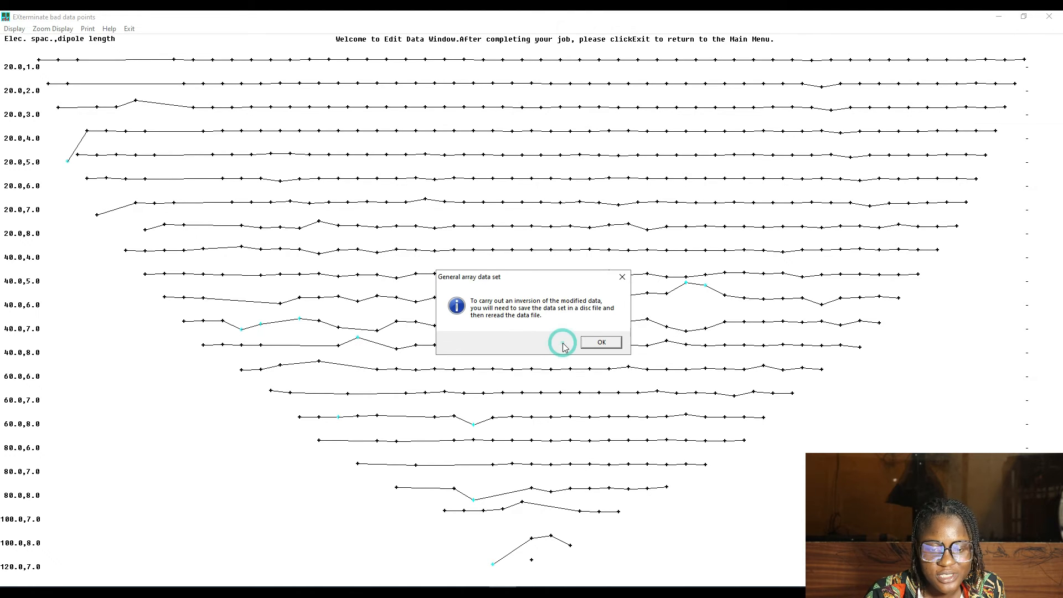
{"action": "left_click", "coordinate": [596, 343]}
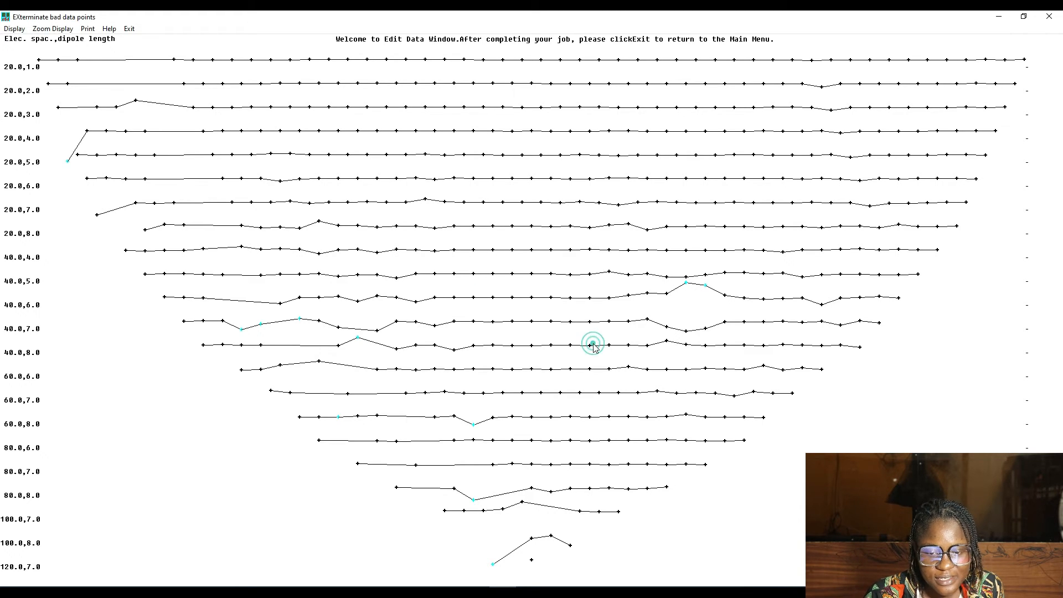
Save the modified data set on the Desktop as LECT 1 ERROR DATA 2 and accept the closing messages.
{"action": "left_click", "coordinate": [380, 183]}
{"action": "left_click", "coordinate": [154, 449]}
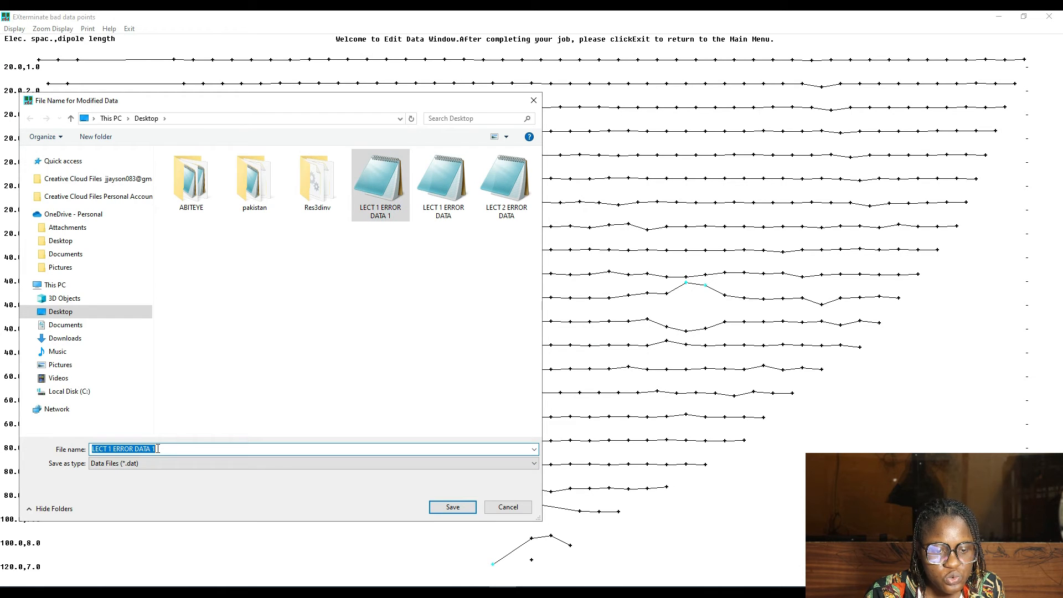
{"action": "left_click", "coordinate": [156, 449]}
{"action": "key", "text": "BackSpace"}
{"action": "type", "text": "2"}
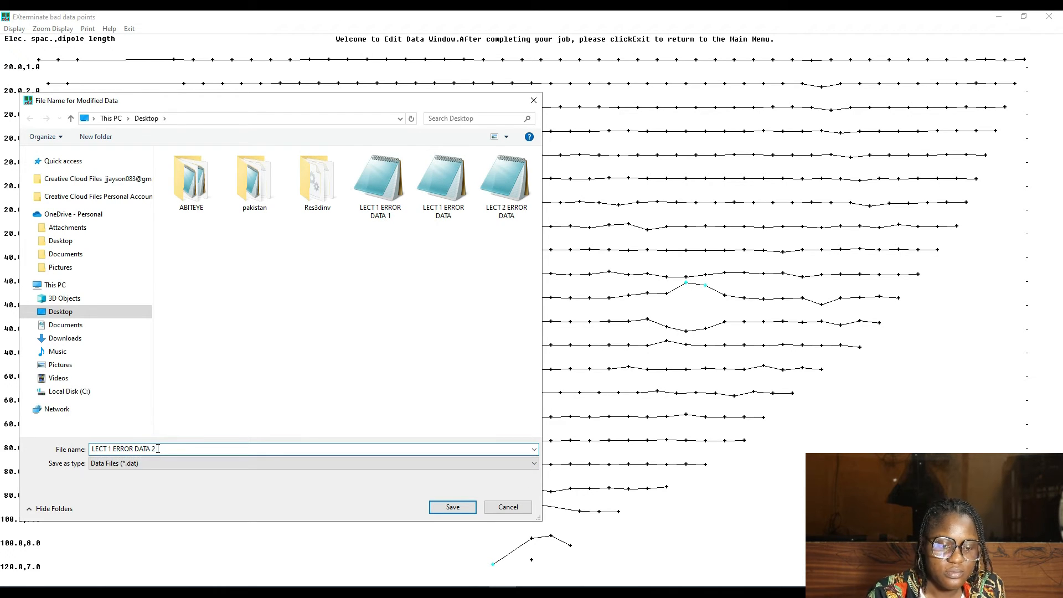
{"action": "left_click", "coordinate": [458, 508]}
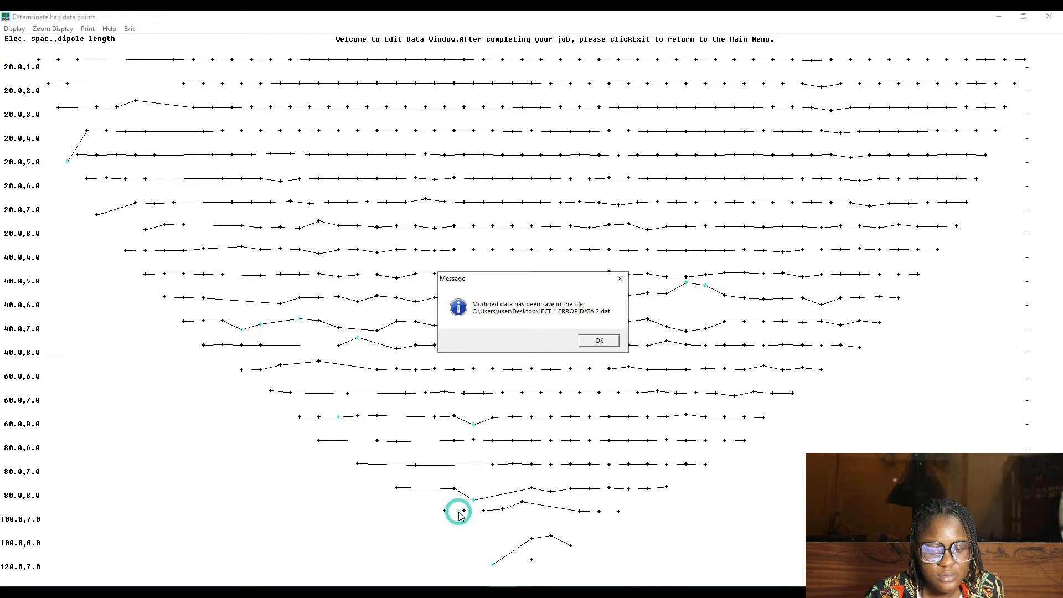
{"action": "left_click", "coordinate": [603, 342]}
{"action": "left_click", "coordinate": [586, 341]}
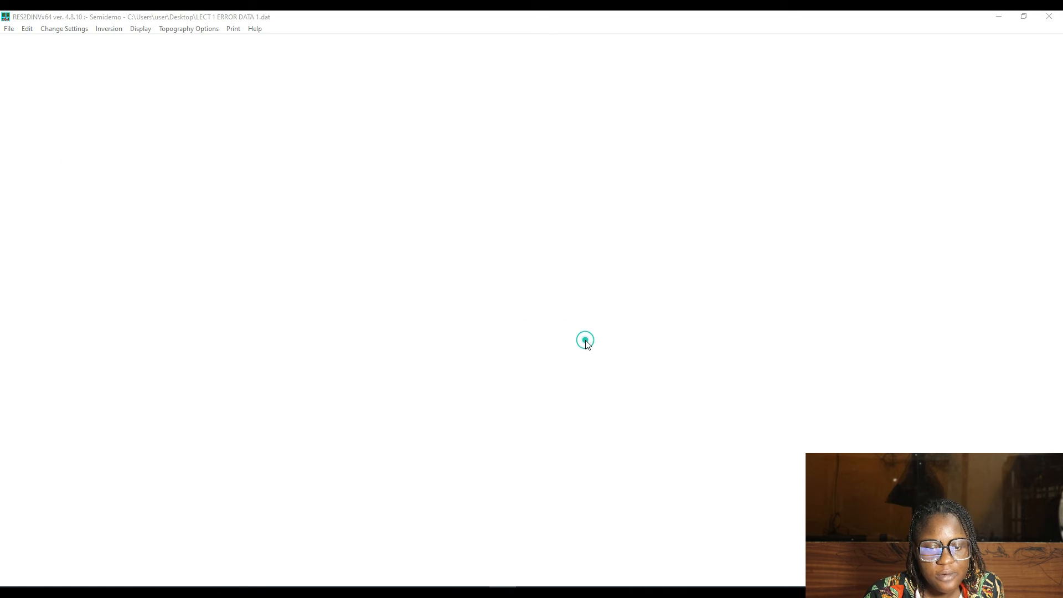
Read the data file LECT 1 ERROR DATA 2 from the Desktop and accept the completion and resistivity variation messages.
{"action": "left_click", "coordinate": [10, 29]}
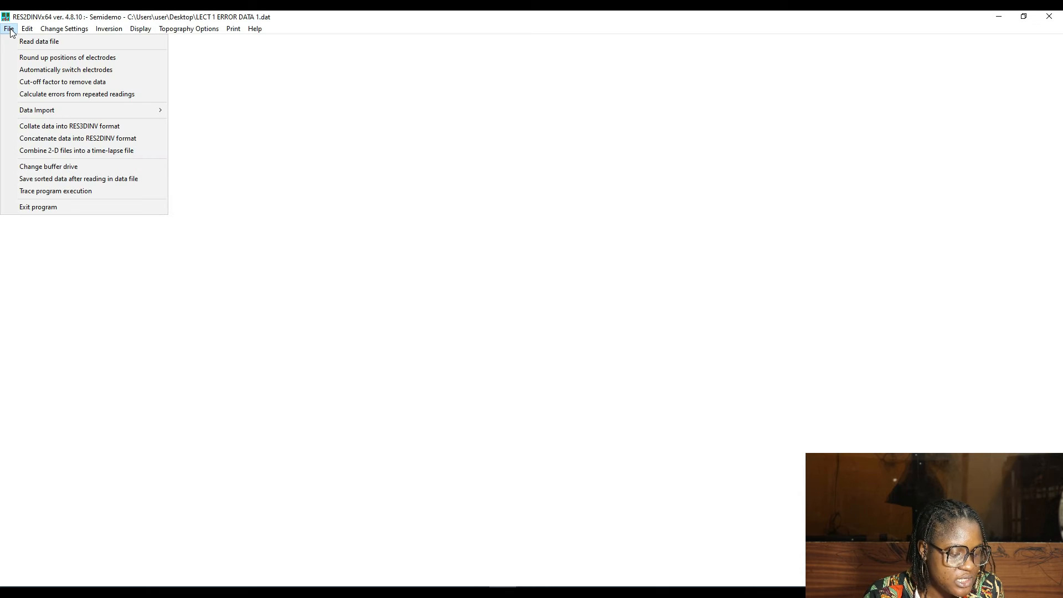
{"action": "left_click", "coordinate": [44, 45]}
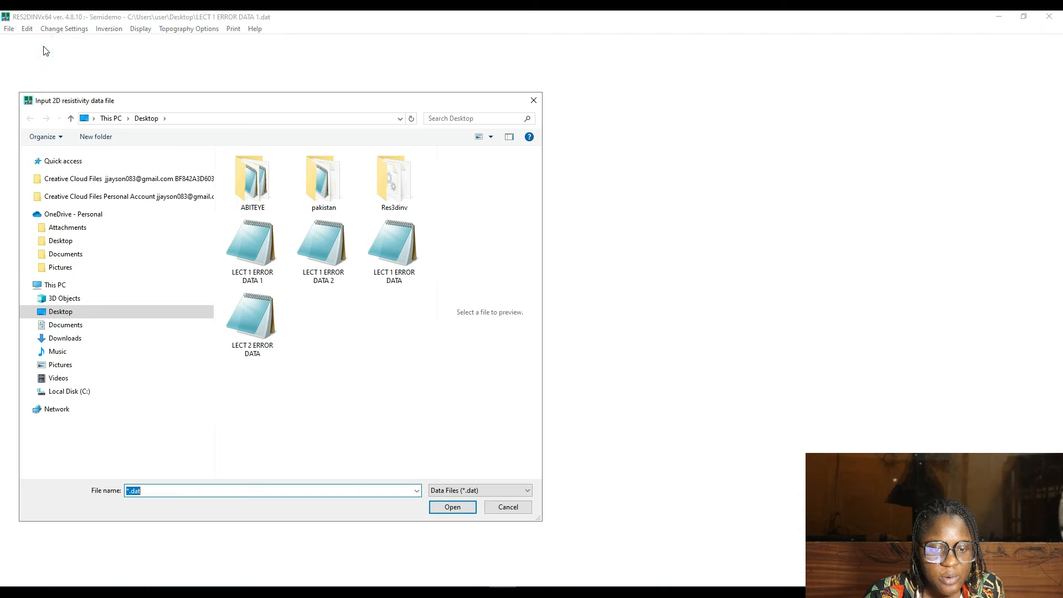
{"action": "left_click", "coordinate": [330, 258]}
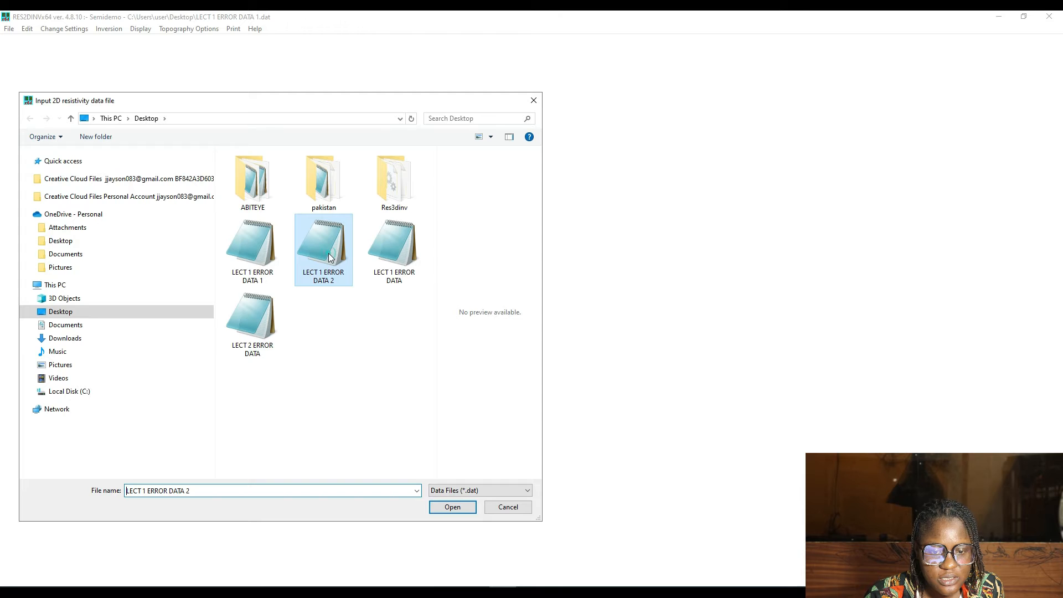
{"action": "double_click", "coordinate": [330, 257]}
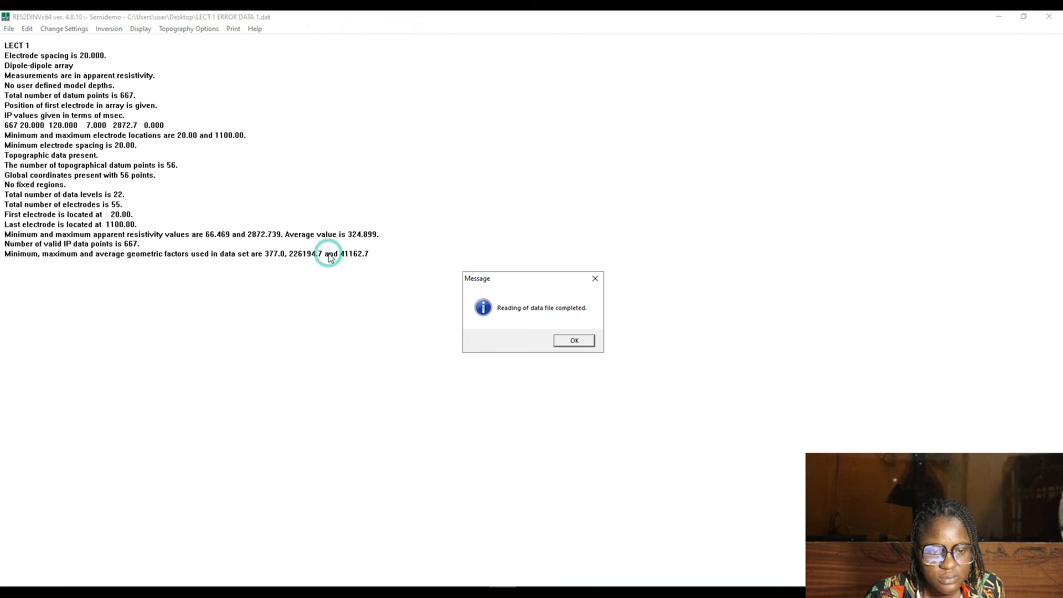
{"action": "left_click", "coordinate": [573, 342]}
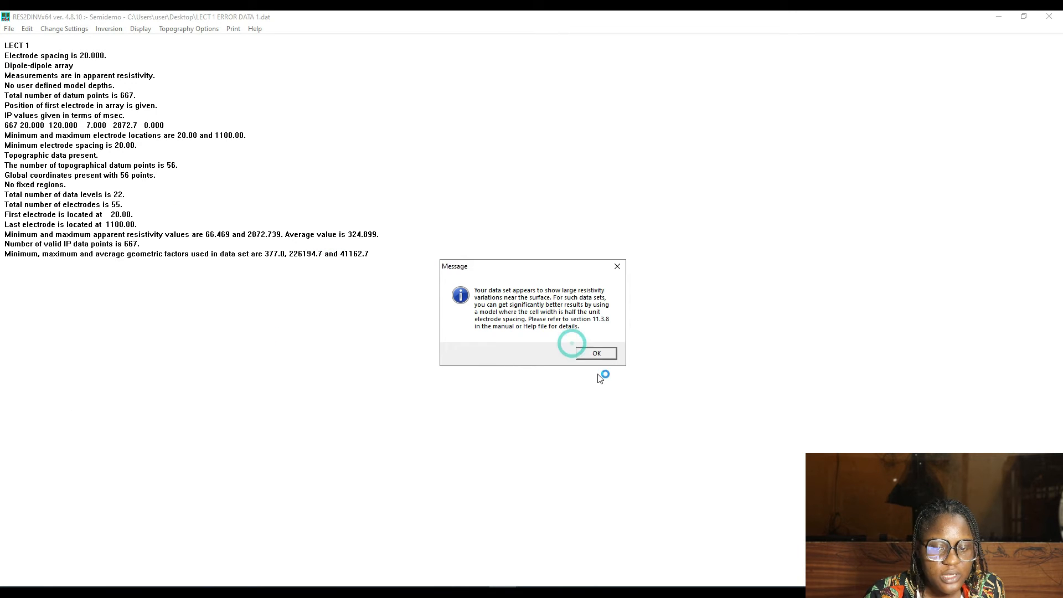
{"action": "left_click", "coordinate": [597, 355]}
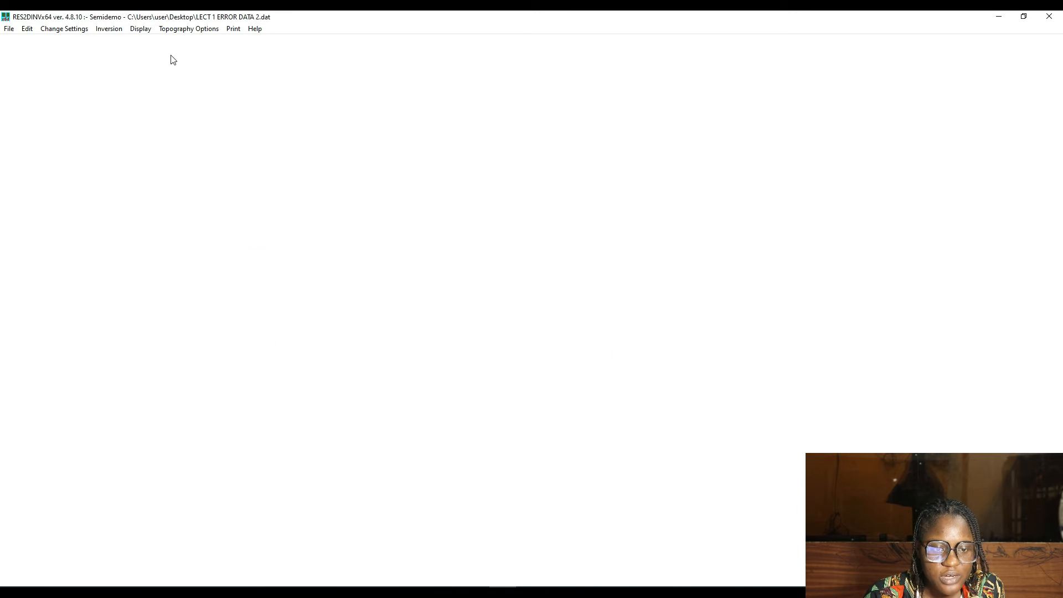
Run the inversion with results saved as LECT 1 ERROR DATA 2, continuing past the convergence warning with a 5.00 percent limit.
{"action": "left_click", "coordinate": [142, 29]}
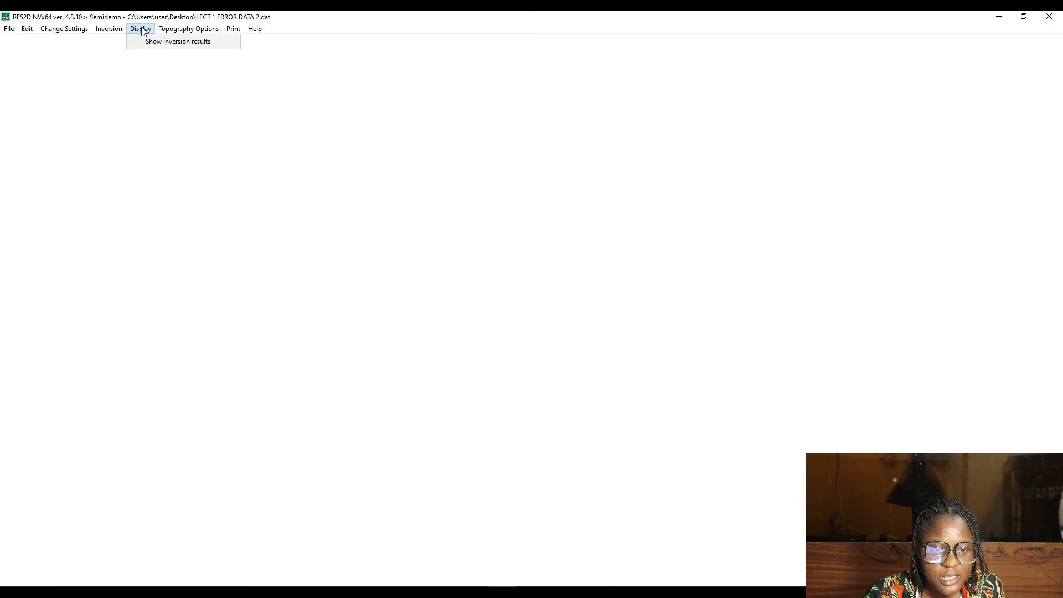
{"action": "left_click", "coordinate": [109, 30]}
{"action": "left_click", "coordinate": [117, 42]}
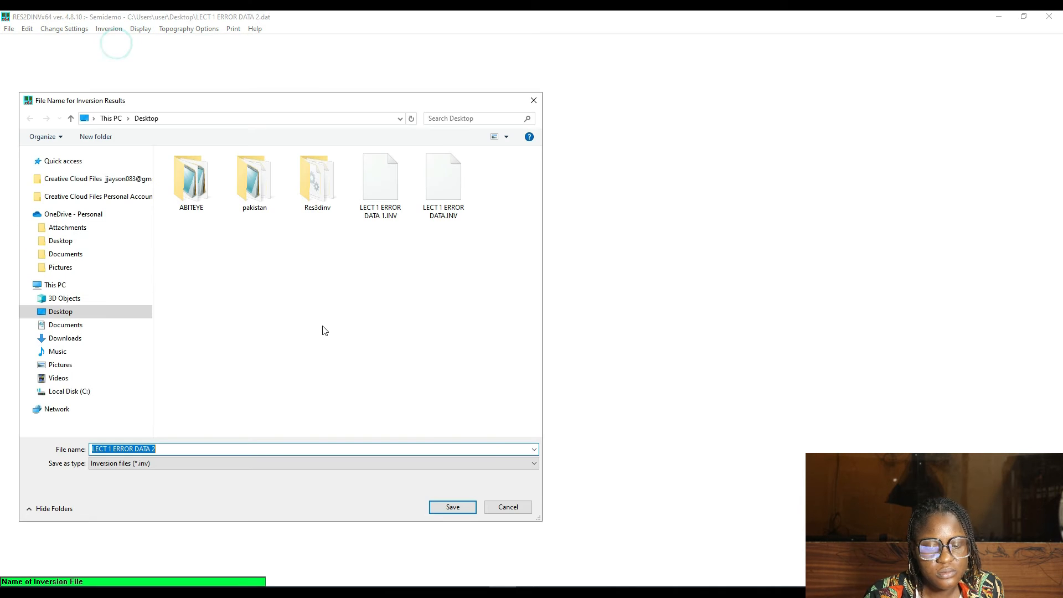
{"action": "left_click", "coordinate": [453, 507]}
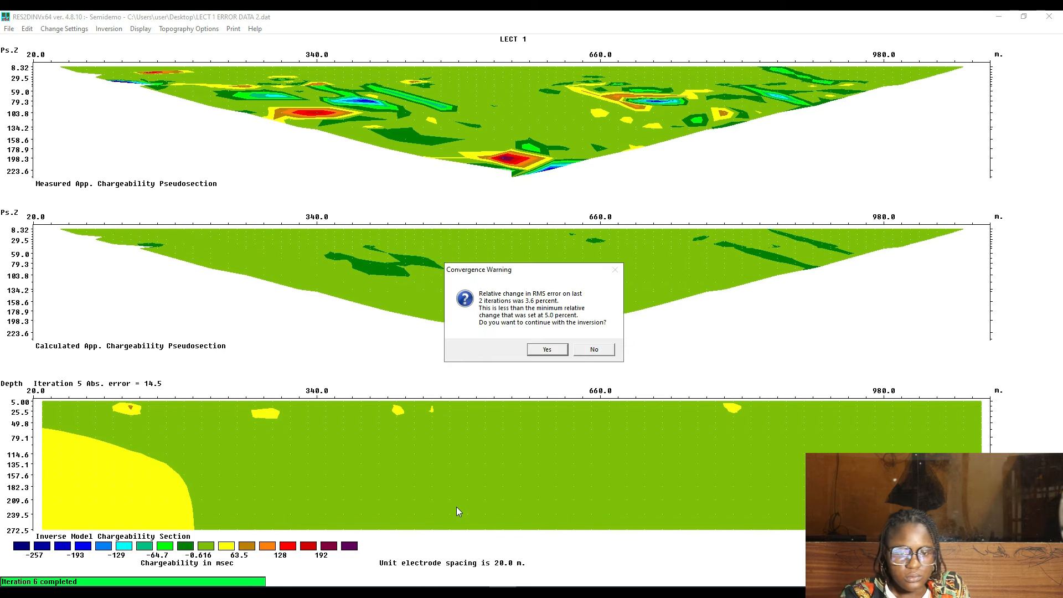
{"action": "left_click", "coordinate": [548, 350]}
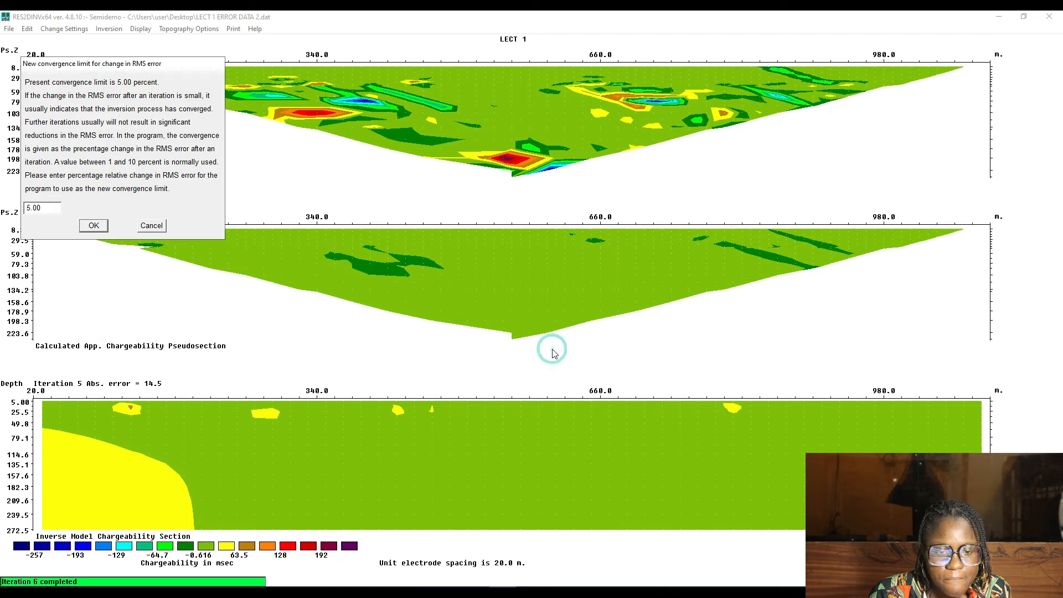
{"action": "left_click", "coordinate": [100, 227]}
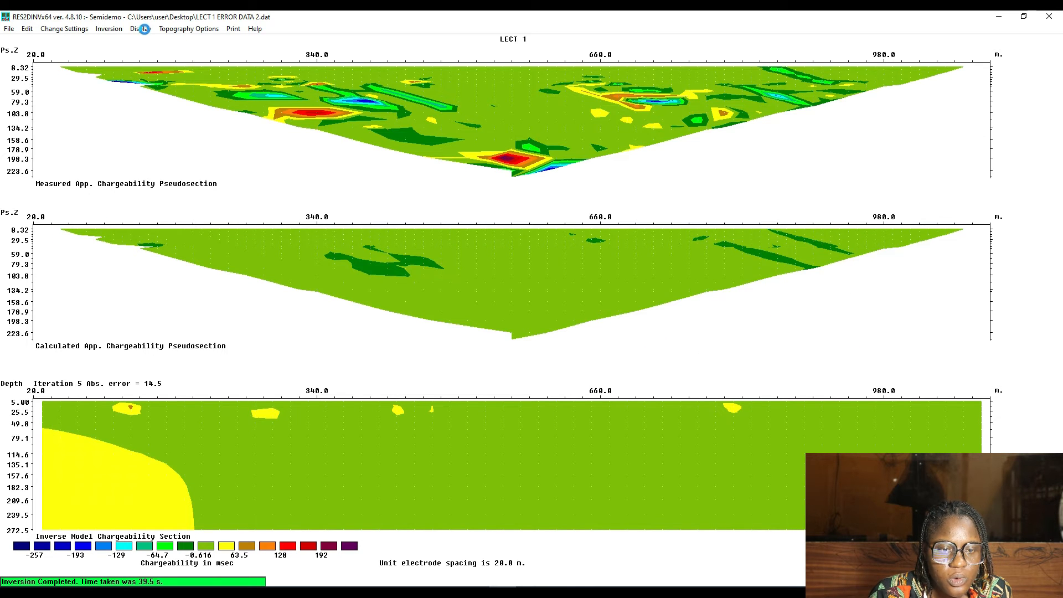
Show the inversion results for LECT 1 ERROR DATA 2 and choose to display both the resistivity and IP models.
{"action": "left_click", "coordinate": [141, 29]}
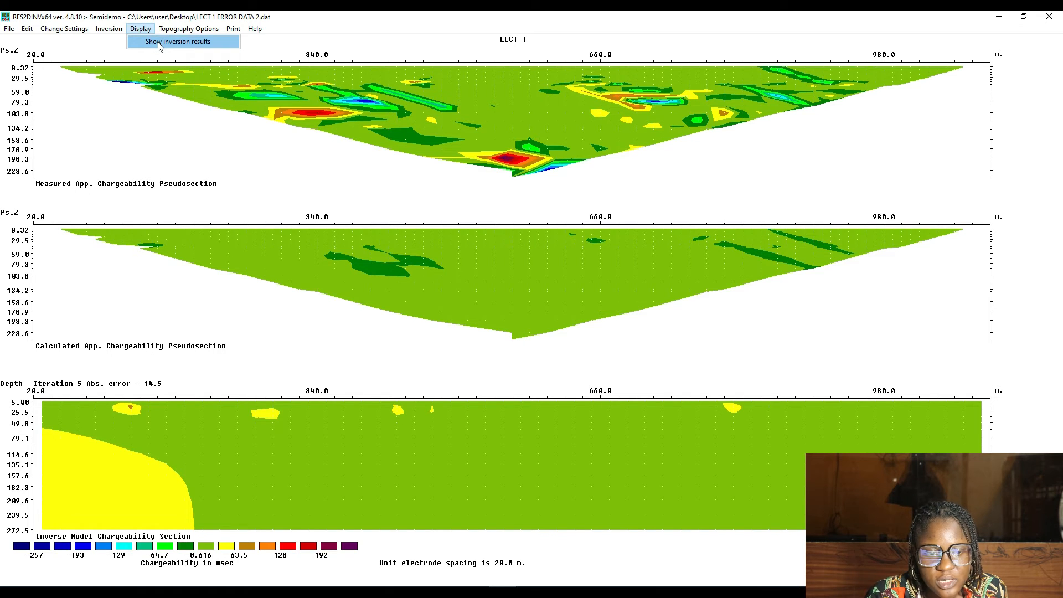
{"action": "left_click", "coordinate": [159, 44]}
{"action": "left_click", "coordinate": [600, 355]}
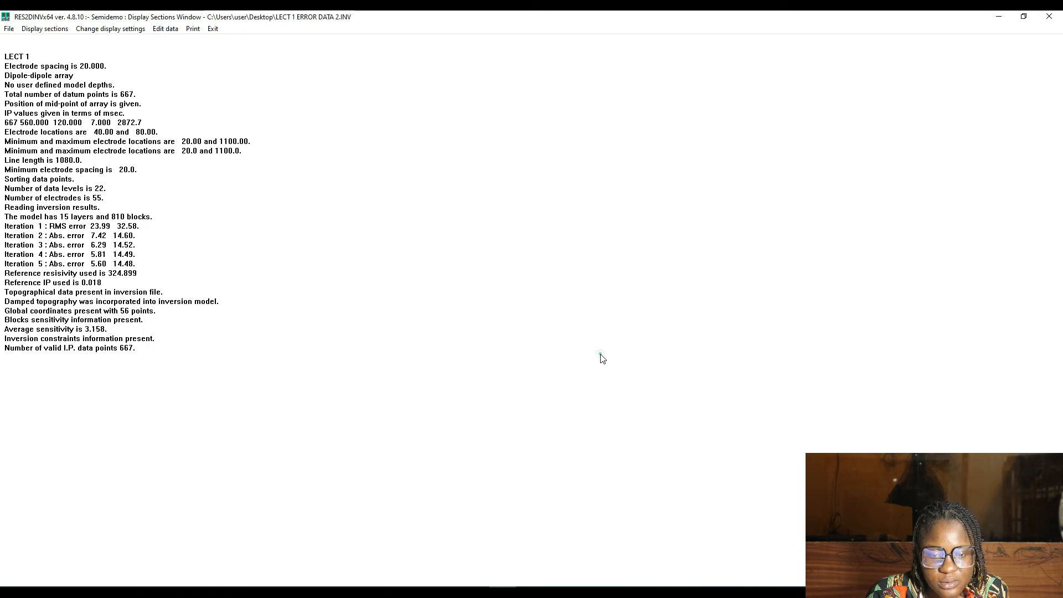
{"action": "left_click", "coordinate": [54, 28]}
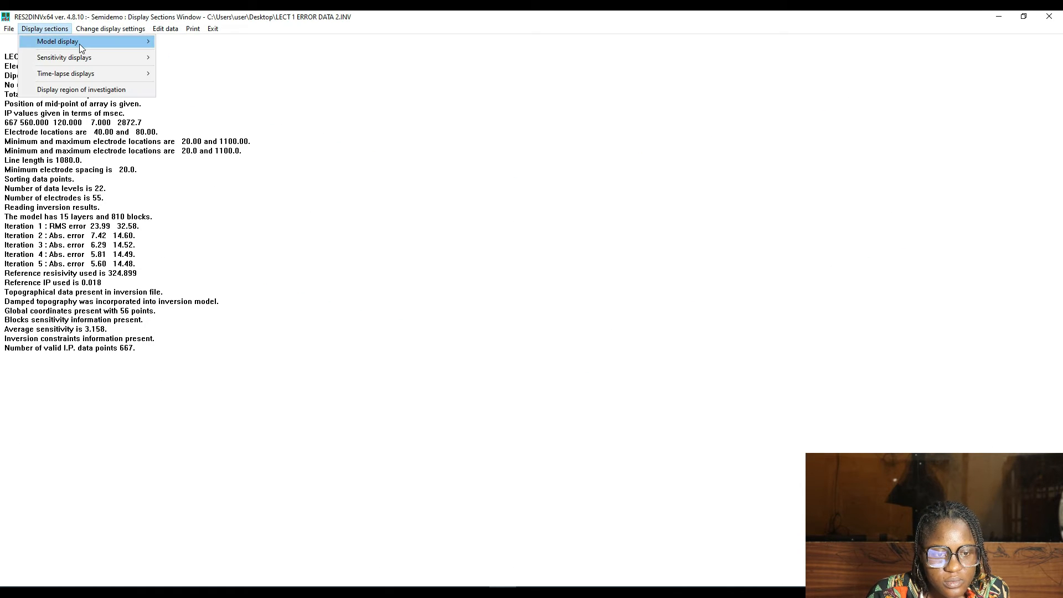
{"action": "mouse_move", "coordinate": [80, 44]}
{"action": "left_click", "coordinate": [219, 67]}
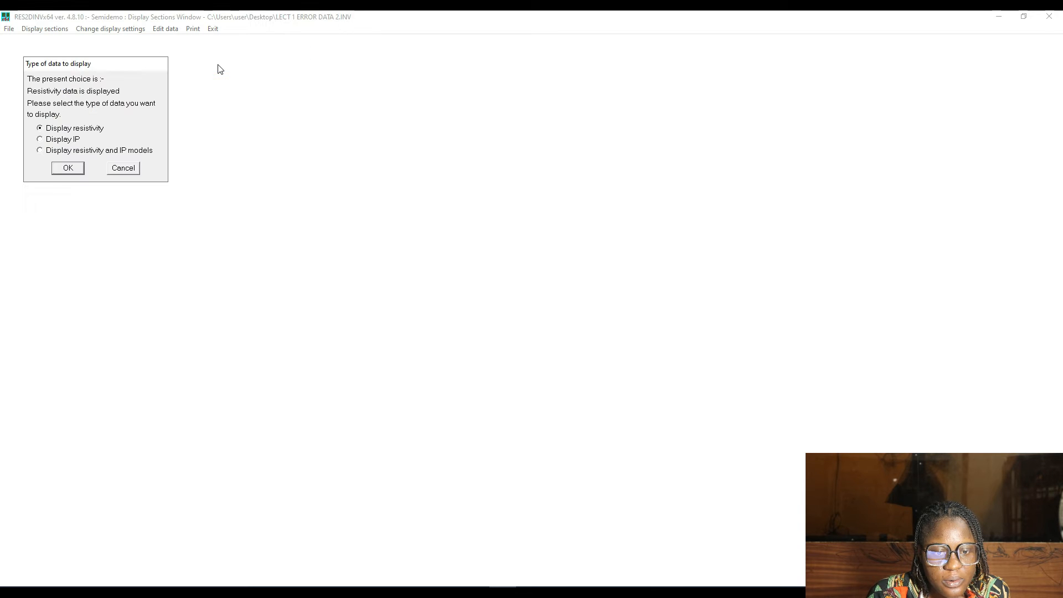
{"action": "left_click", "coordinate": [67, 167]}
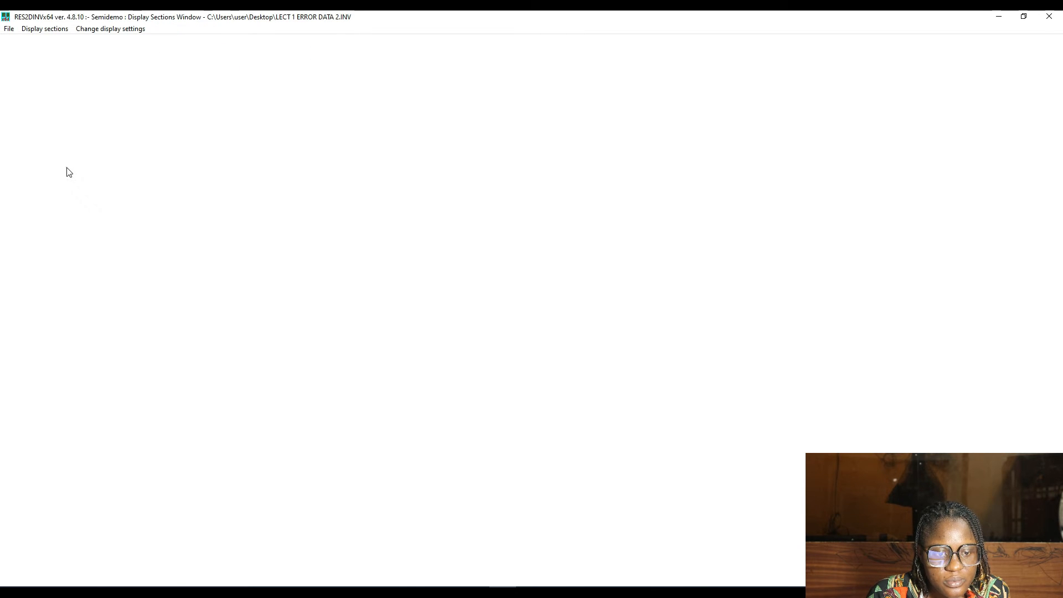
Display the model resistivity and IP sections for iteration 5, using logarithmic contour intervals for resistivity.
{"action": "left_click", "coordinate": [54, 29]}
{"action": "mouse_move", "coordinate": [109, 46]}
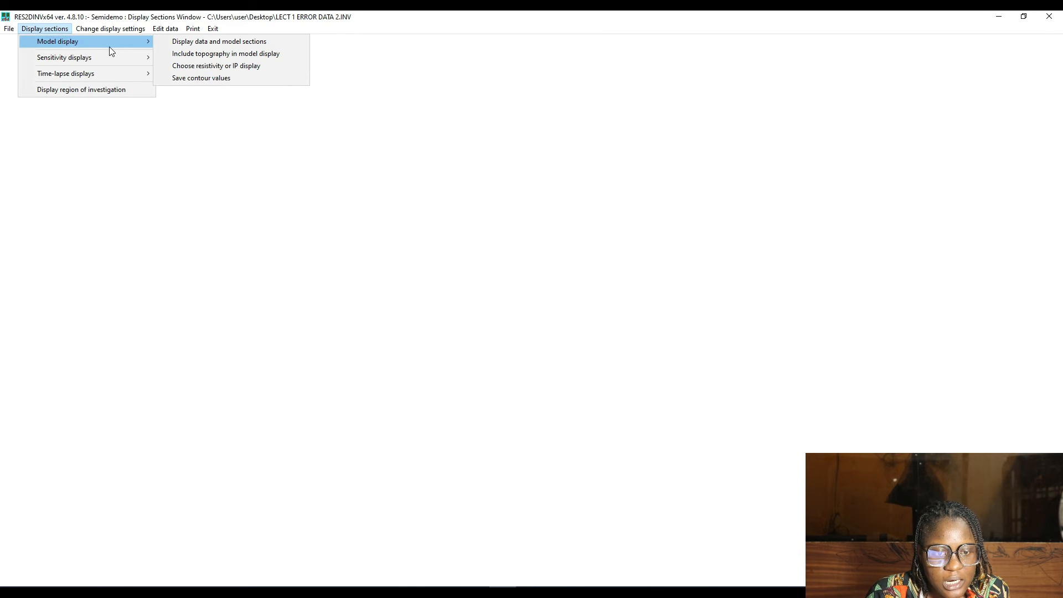
{"action": "left_click", "coordinate": [200, 42]}
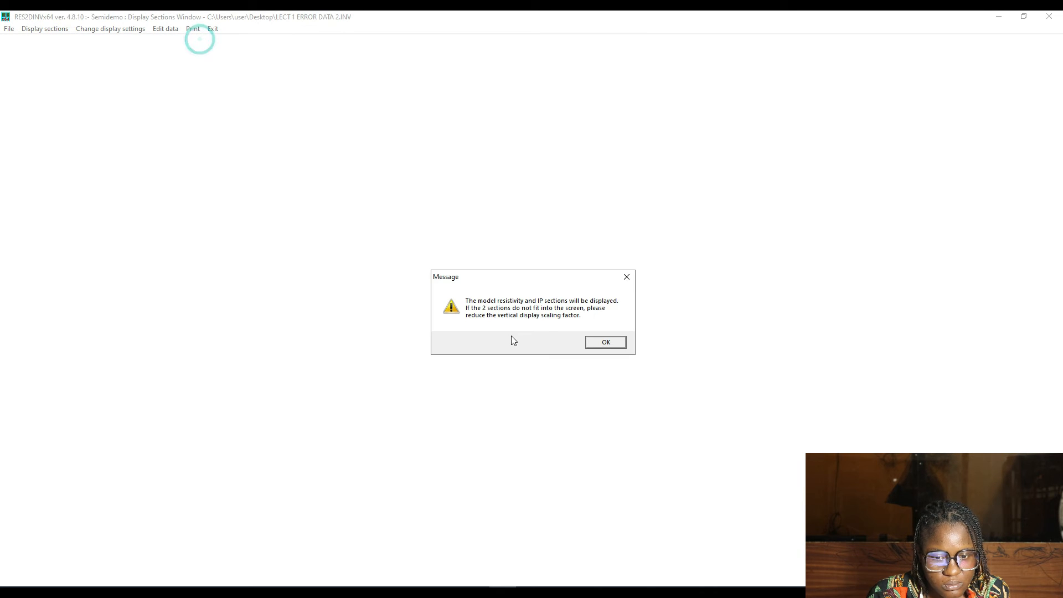
{"action": "left_click", "coordinate": [596, 344]}
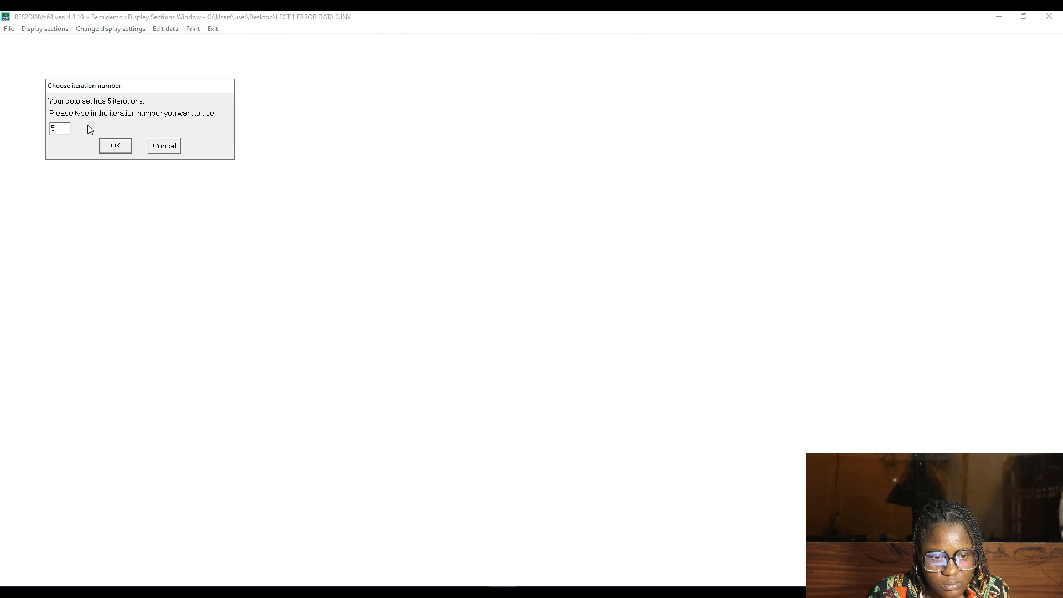
{"action": "left_click", "coordinate": [119, 146]}
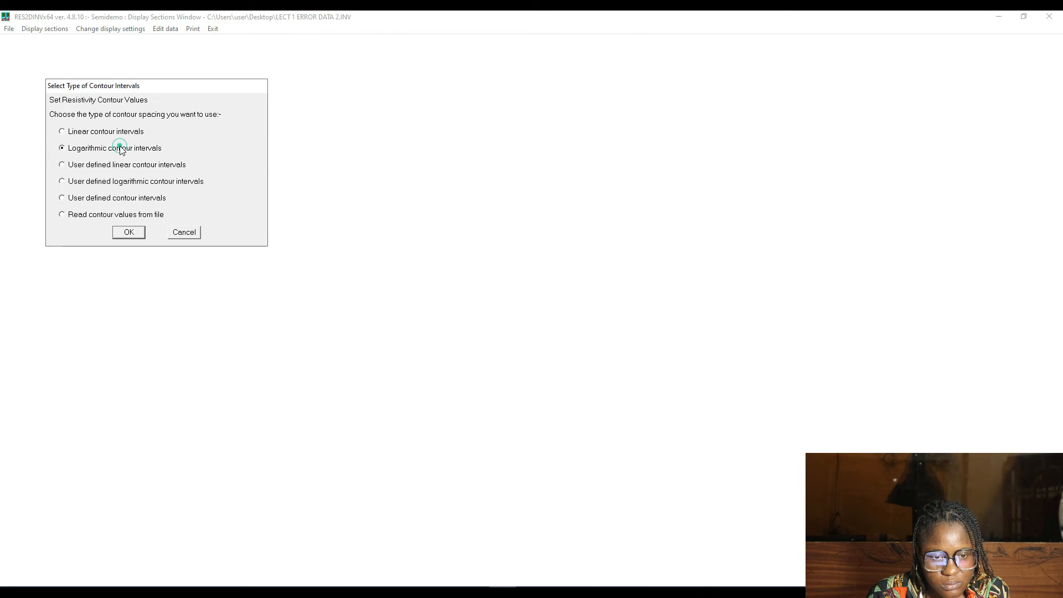
{"action": "left_click", "coordinate": [121, 230]}
{"action": "left_click", "coordinate": [140, 200]}
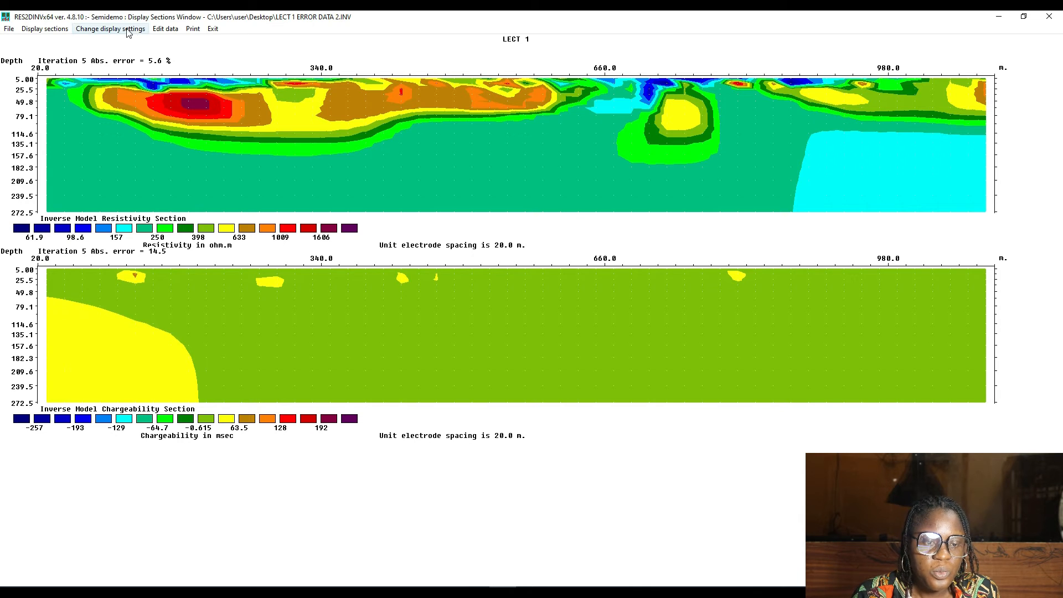
Bring up the RMS error statistics and adjust the green data selection line to a 100 percent maximum error.
{"action": "left_click", "coordinate": [169, 29]}
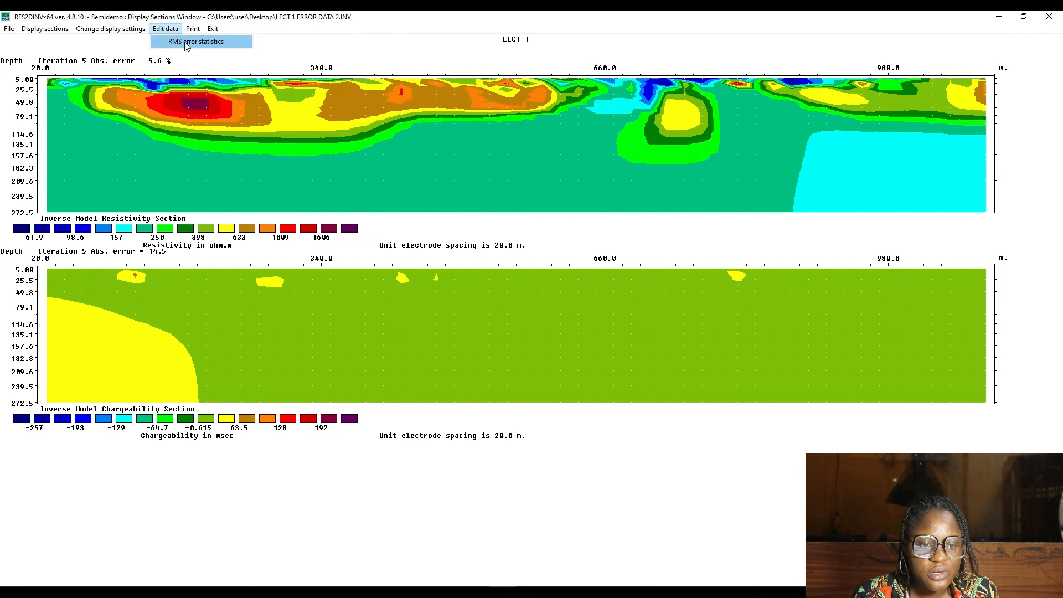
{"action": "left_click", "coordinate": [186, 44]}
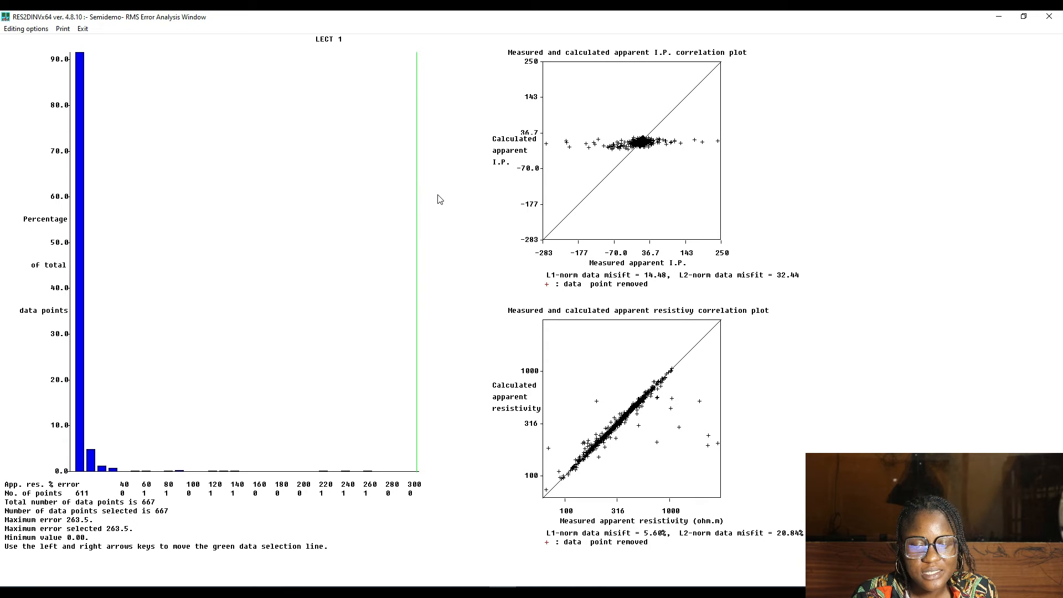
{"action": "key", "text": "Left"}
{"action": "key", "text": "Left"}
{"action": "key", "text": "Left"}
{"action": "key", "text": "Left"}
{"action": "key", "text": "Left"}
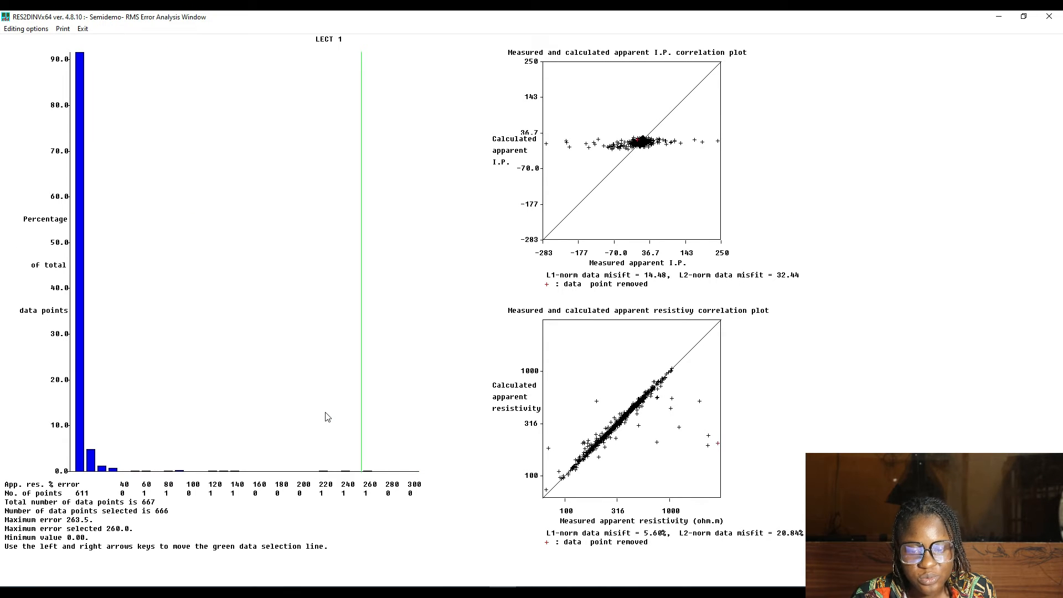
{"action": "key", "text": "Left"}
{"action": "key", "text": "Left"}
{"action": "key", "text": "Left"}
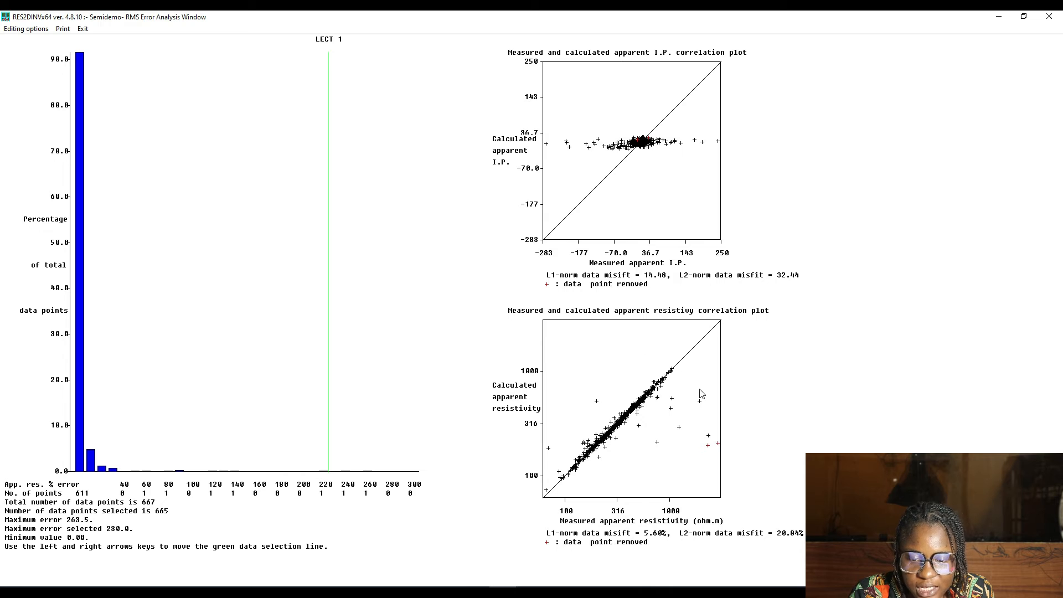
{"action": "key", "text": "Left"}
{"action": "key", "text": "Left"}
{"action": "key", "text": "Left"}
{"action": "key", "text": "Left"}
{"action": "key", "text": "Left"}
{"action": "key", "text": "Left"}
{"action": "key", "text": "Left"}
{"action": "key", "text": "Left"}
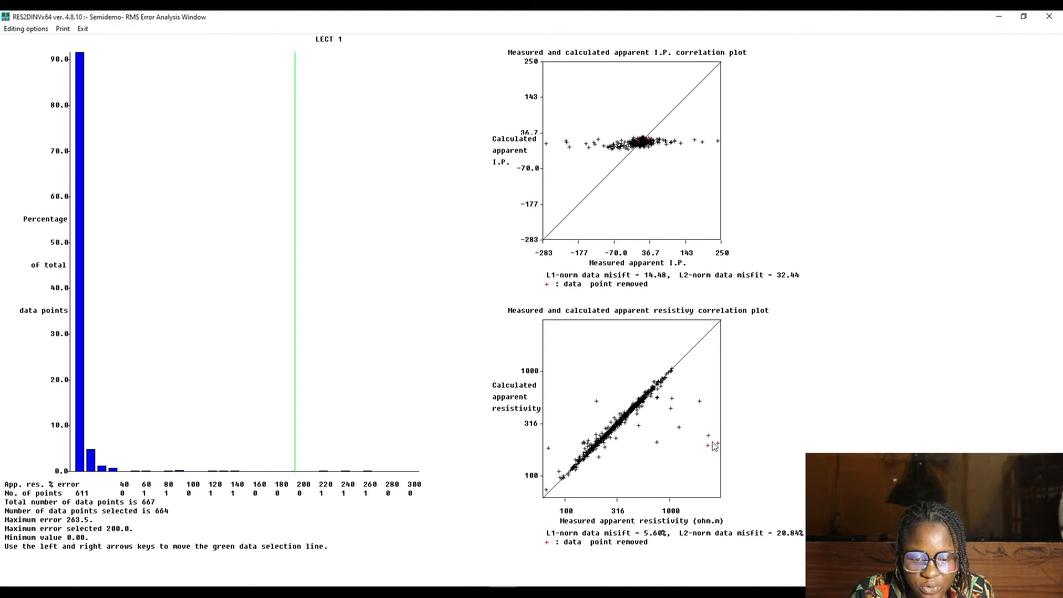
{"action": "key", "text": "Left"}
{"action": "key", "text": "Left"}
{"action": "key", "text": "Left"}
{"action": "key", "text": "Left"}
{"action": "key", "text": "Left"}
{"action": "key", "text": "Left"}
{"action": "key", "text": "Left"}
{"action": "key", "text": "Left"}
{"action": "key", "text": "Left"}
{"action": "key", "text": "Left"}
{"action": "key", "text": "Left"}
{"action": "key", "text": "Left"}
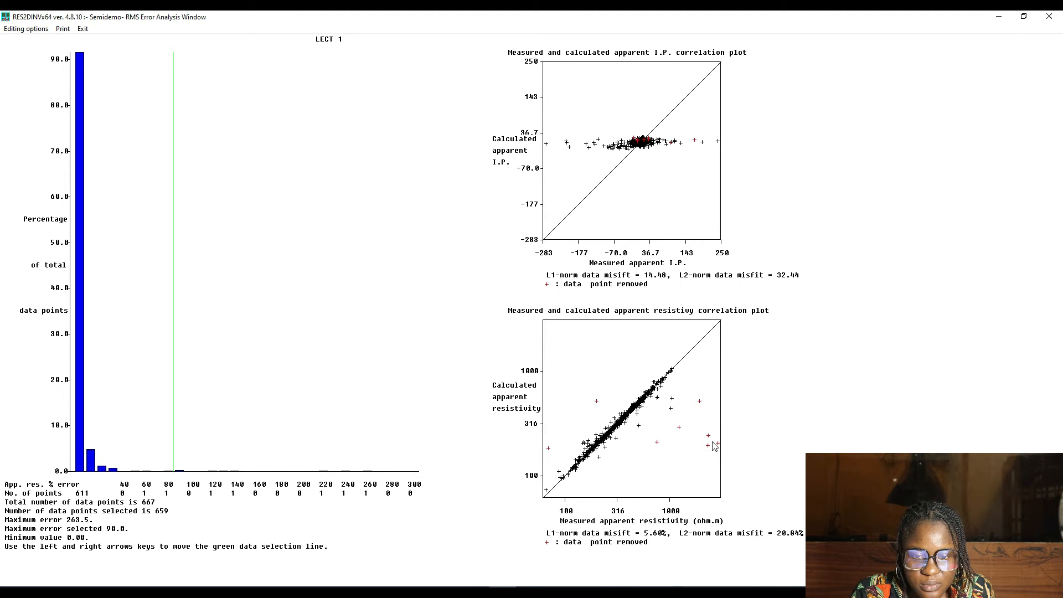
{"action": "key", "text": "Right"}
{"action": "key", "text": "Right"}
{"action": "key", "text": "Right"}
{"action": "key", "text": "Right"}
{"action": "key", "text": "Right"}
{"action": "key", "text": "Right"}
{"action": "key", "text": "Right"}
{"action": "key", "text": "Right"}
{"action": "key", "text": "Right"}
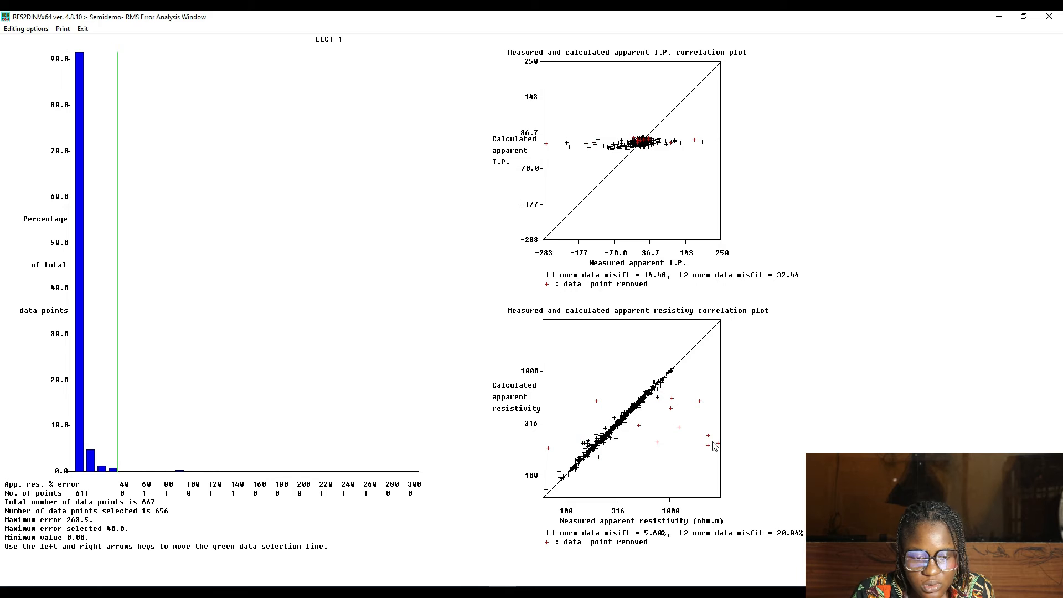
{"action": "key", "text": "Left"}
{"action": "key", "text": "Left"}
{"action": "key", "text": "Left"}
{"action": "key", "text": "Right"}
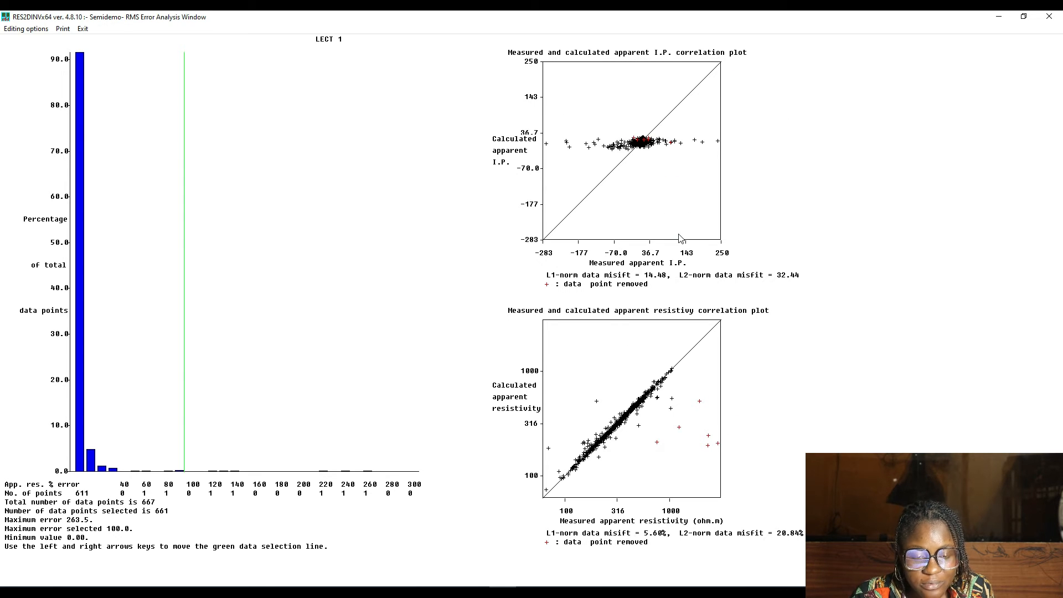
Exit the RMS error analysis, trimming the data set with the selected limits and saving it as LECT 1 ERROR DATA 2 TRIM.
{"action": "left_click", "coordinate": [84, 29]}
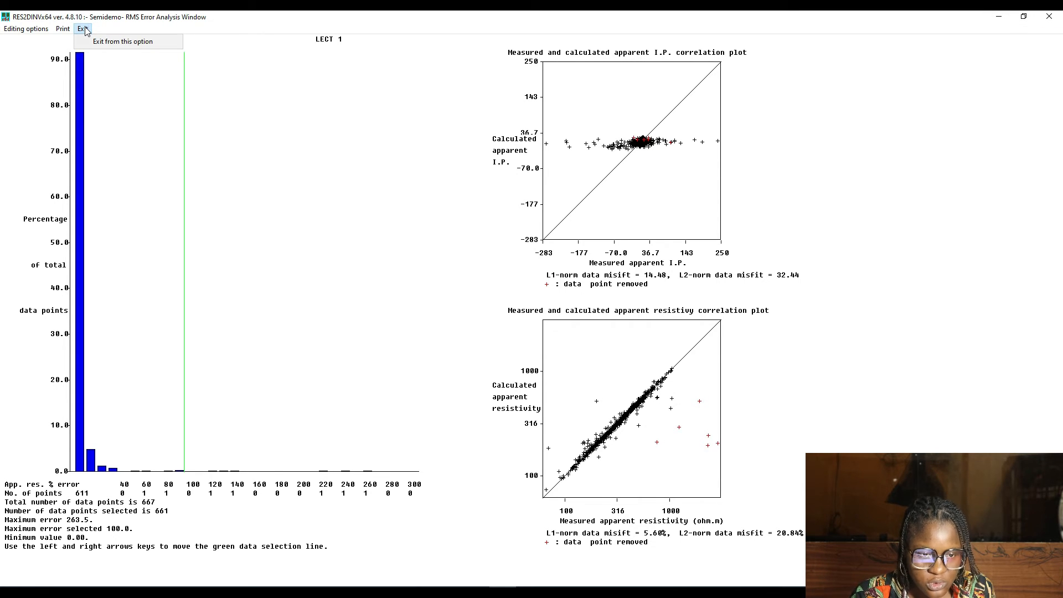
{"action": "left_click", "coordinate": [109, 44]}
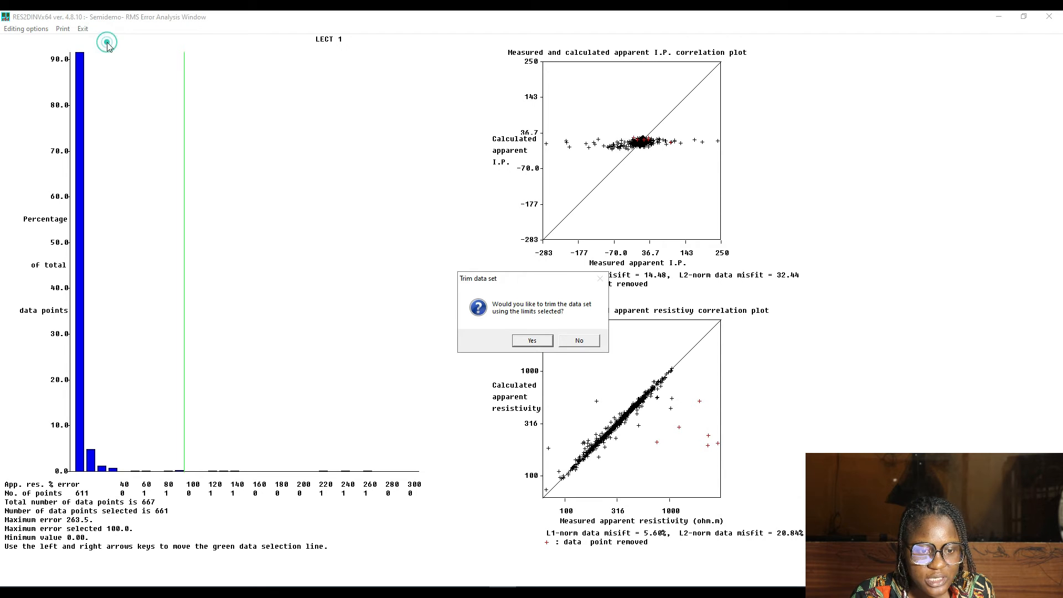
{"action": "left_click", "coordinate": [537, 344]}
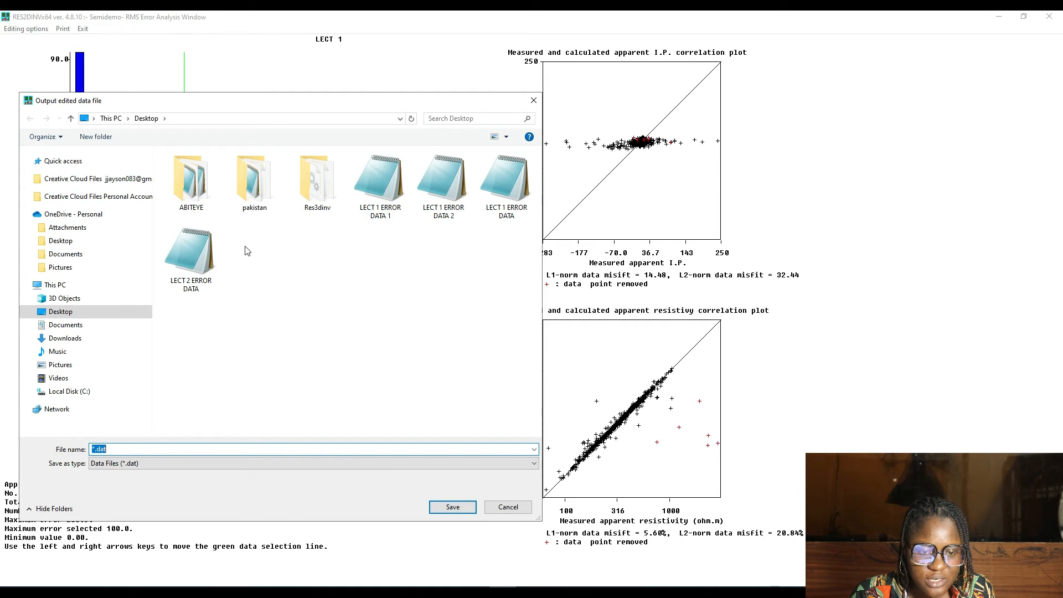
{"action": "left_click", "coordinate": [200, 256]}
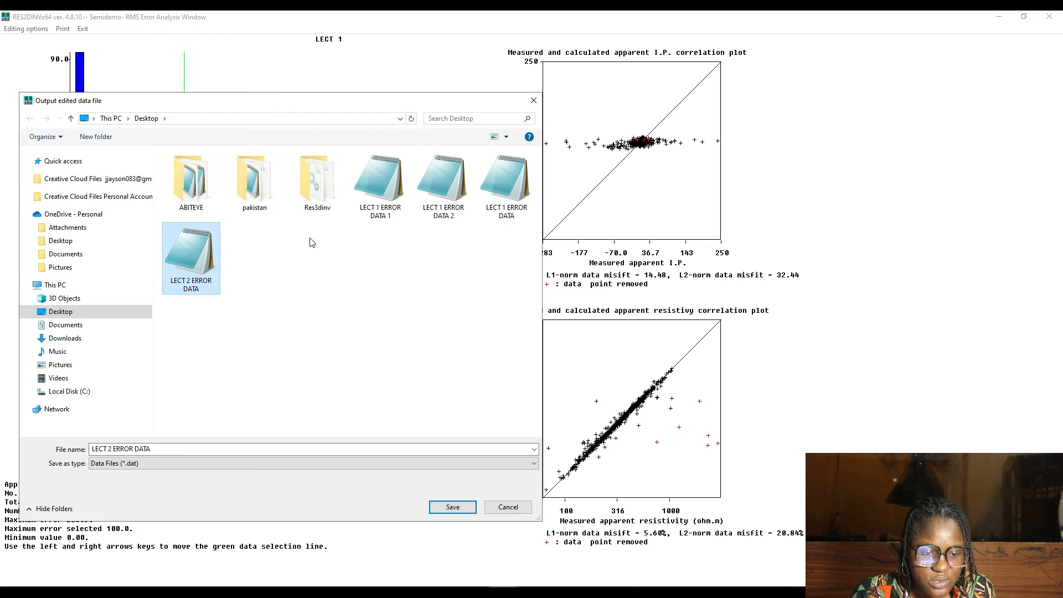
{"action": "left_click", "coordinate": [437, 213]}
{"action": "double_click", "coordinate": [175, 450]}
{"action": "left_click", "coordinate": [175, 450]}
{"action": "type", "text": "TRIM"}
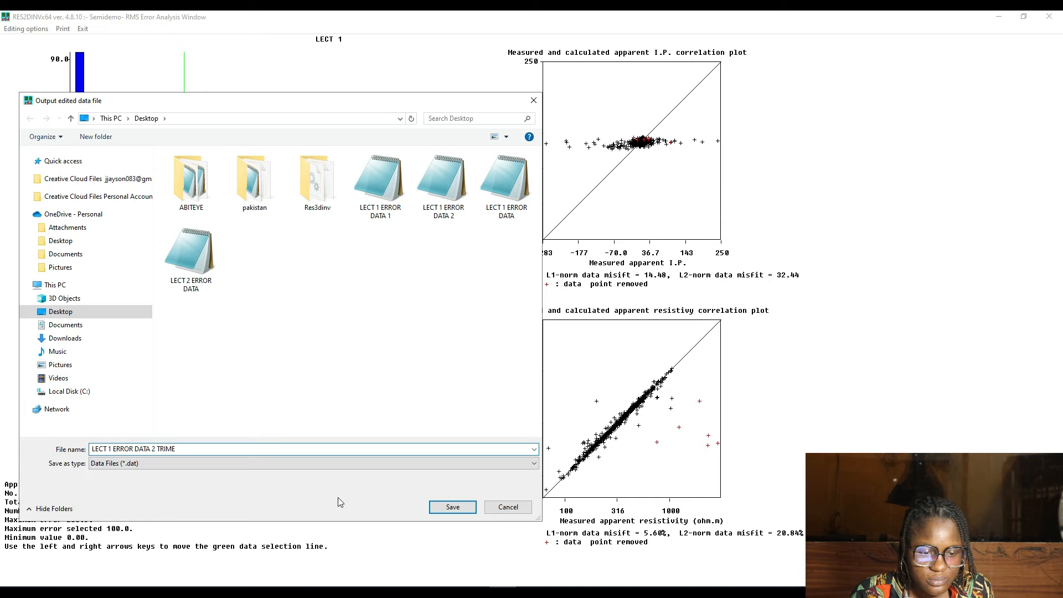
{"action": "left_click", "coordinate": [458, 509]}
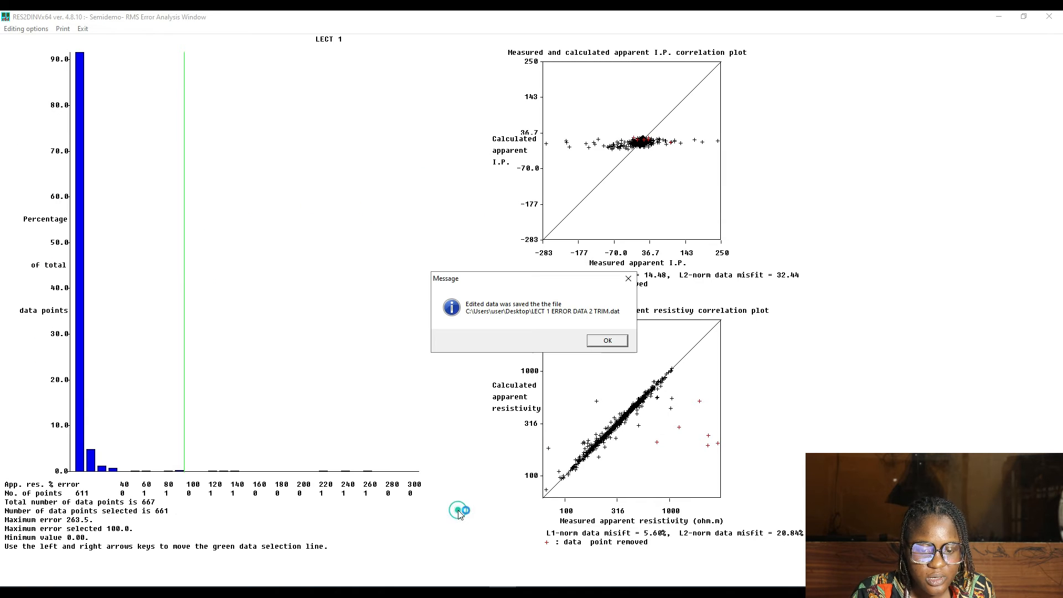
{"action": "left_click", "coordinate": [601, 344]}
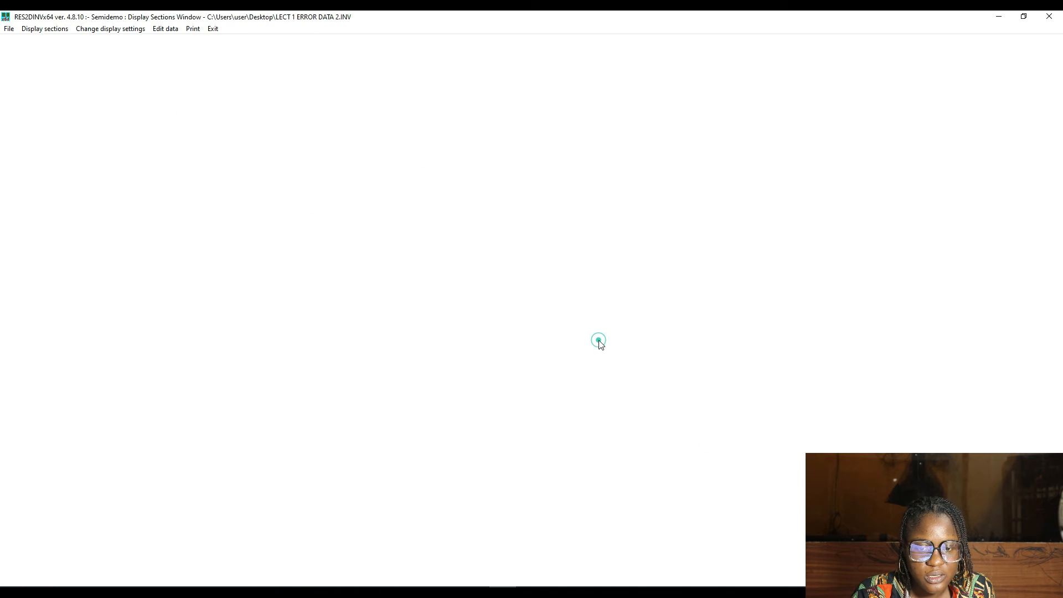
Quit the display window and read in the LECT 1 ERROR DATA 2 TRIM data file.
{"action": "left_click", "coordinate": [214, 31]}
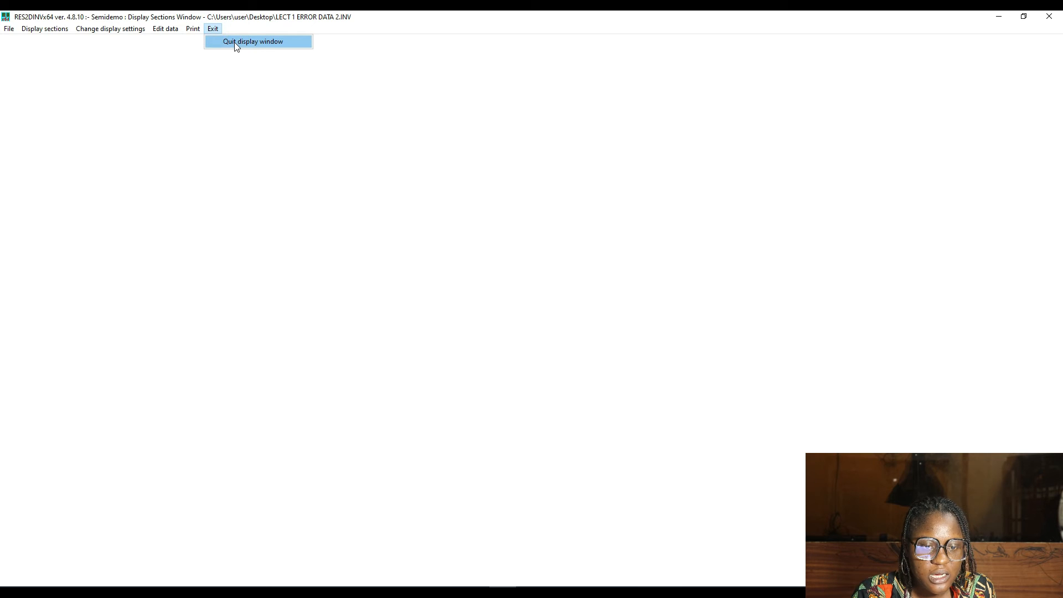
{"action": "left_click", "coordinate": [234, 42]}
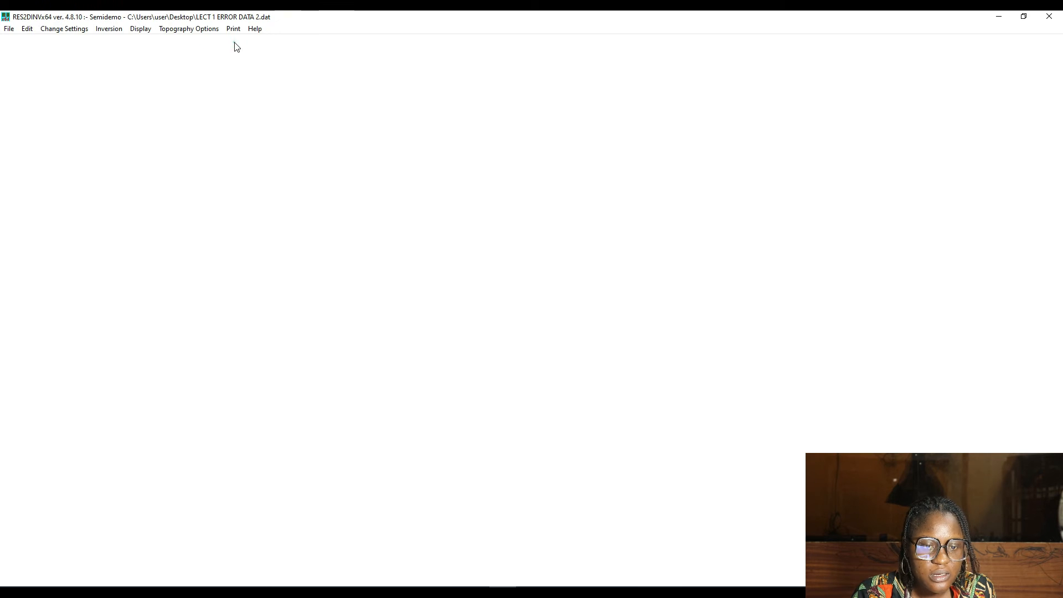
{"action": "left_click", "coordinate": [10, 30]}
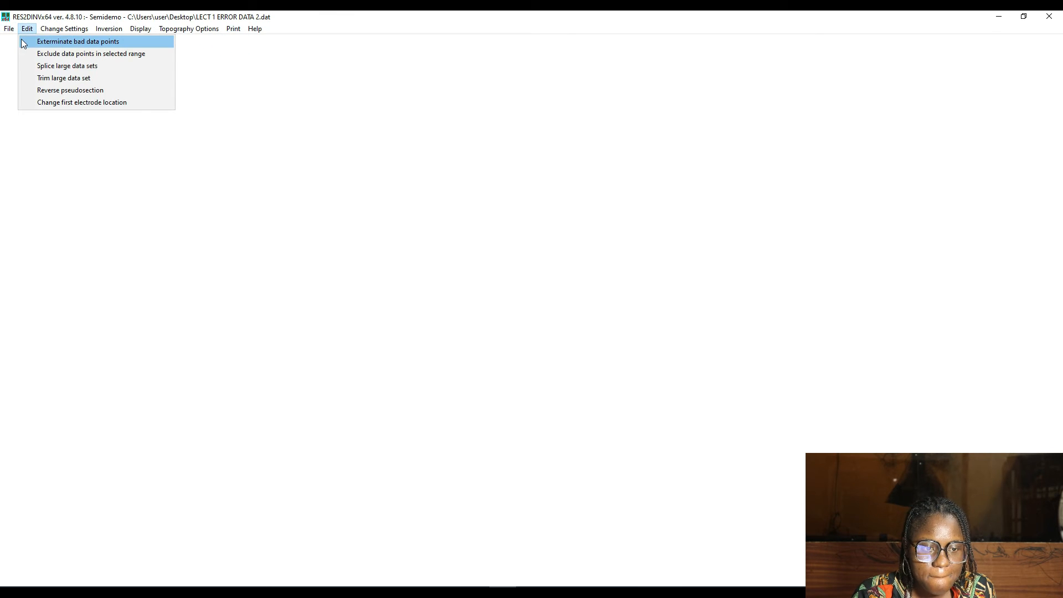
{"action": "left_click", "coordinate": [23, 42]}
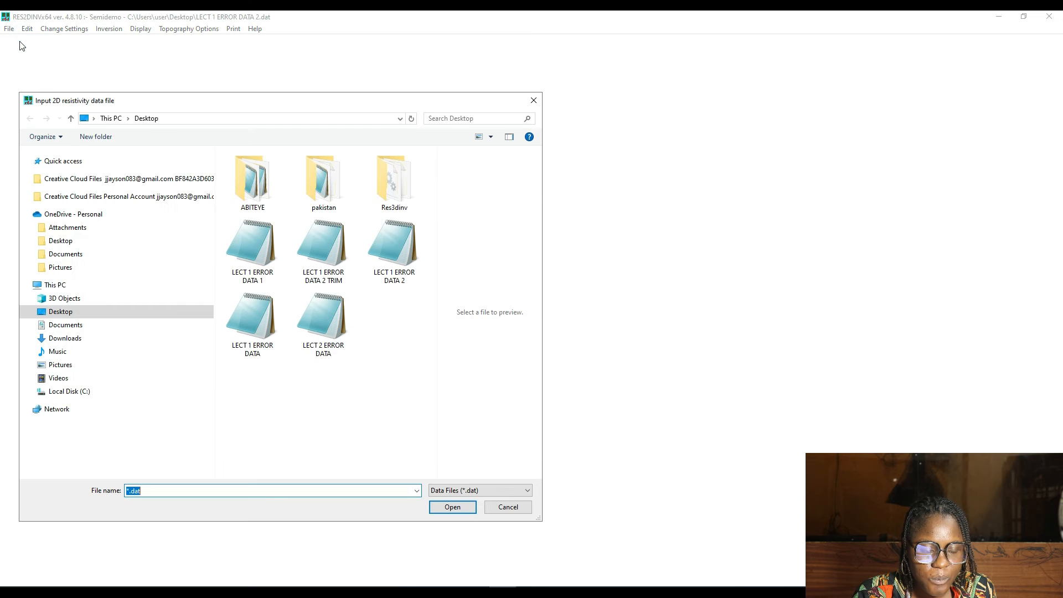
{"action": "double_click", "coordinate": [323, 256]}
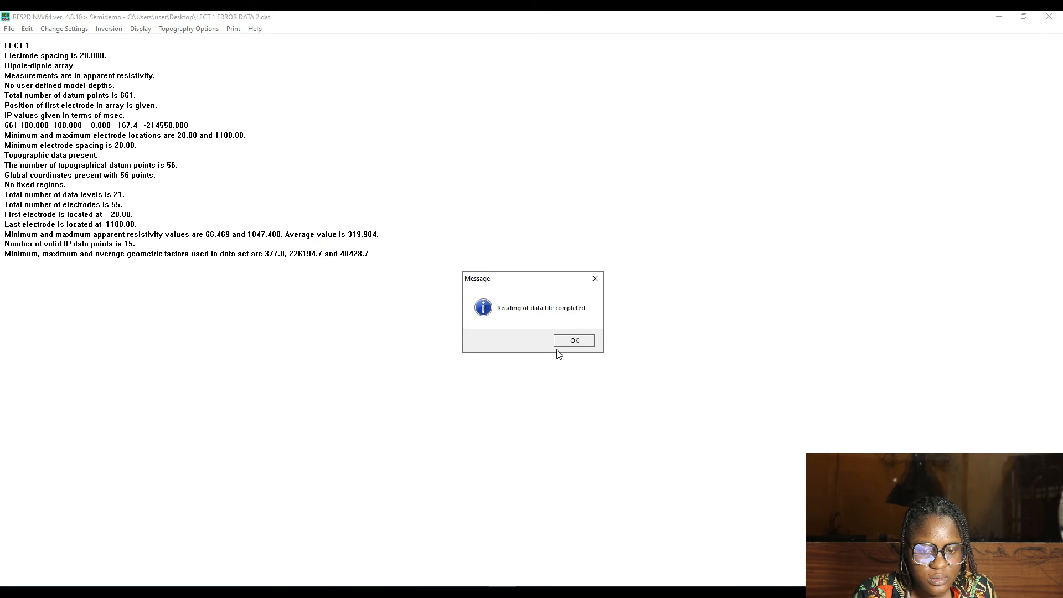
{"action": "left_click", "coordinate": [580, 348]}
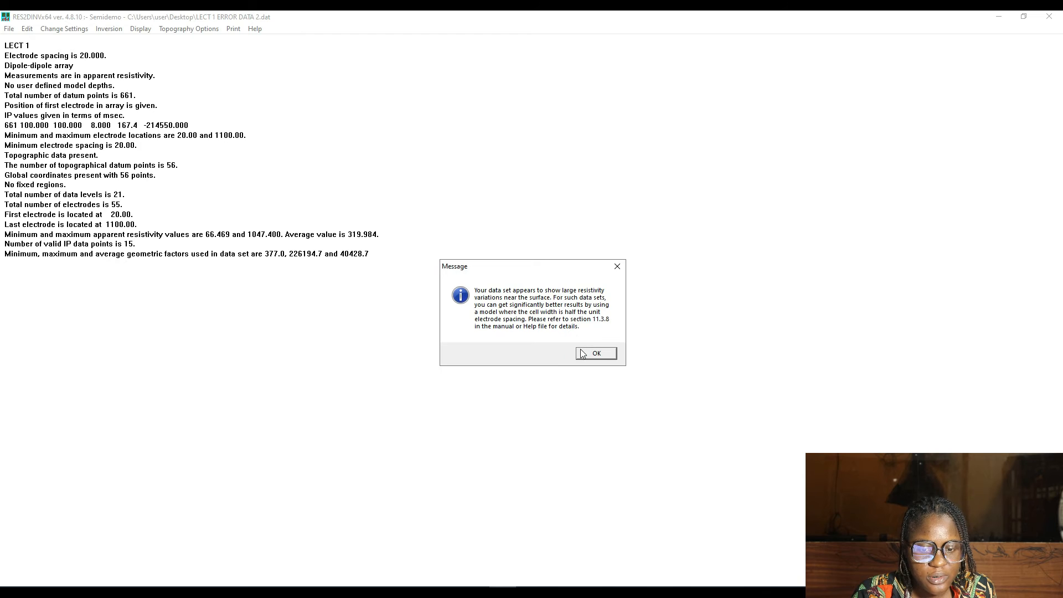
{"action": "left_click", "coordinate": [581, 349]}
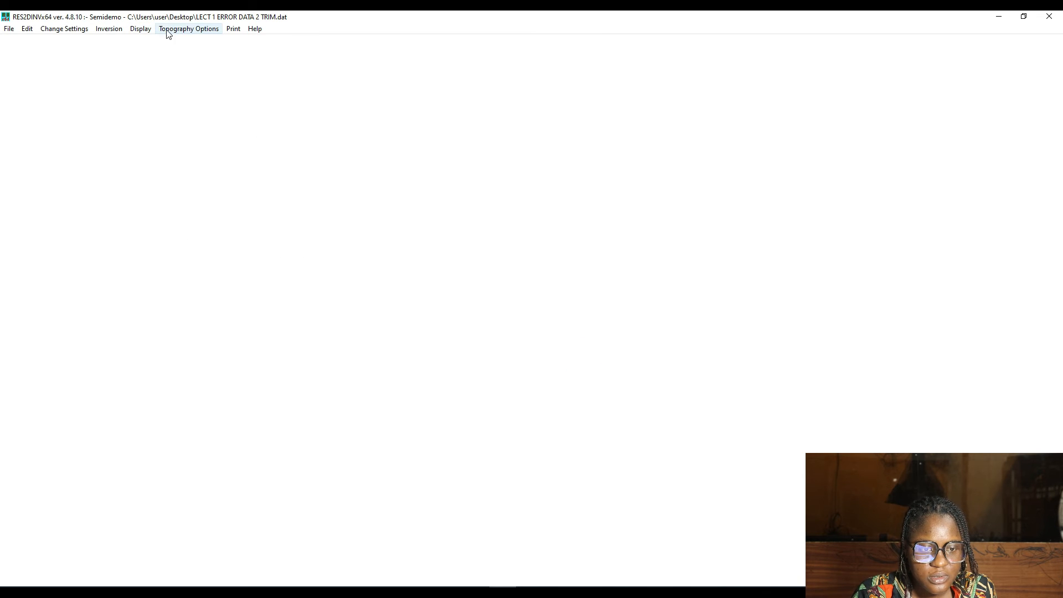
Run the inversion with results saved as LECT 1 ERROR DATA 2 TRIM, continuing past the convergence warning with a 5.00 percent limit.
{"action": "left_click", "coordinate": [108, 28]}
{"action": "left_click", "coordinate": [119, 40]}
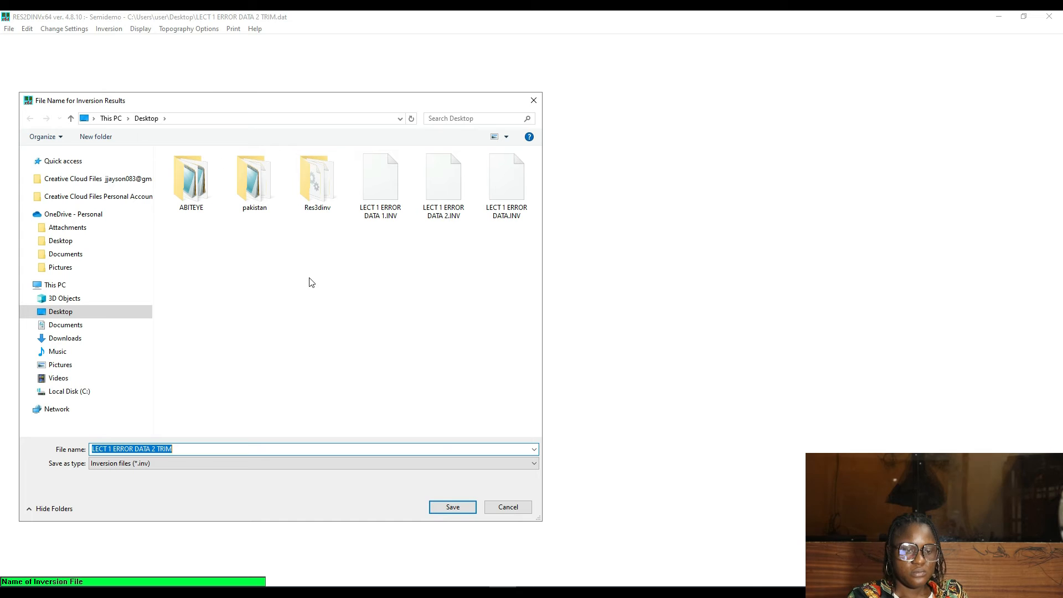
{"action": "left_click", "coordinate": [448, 506]}
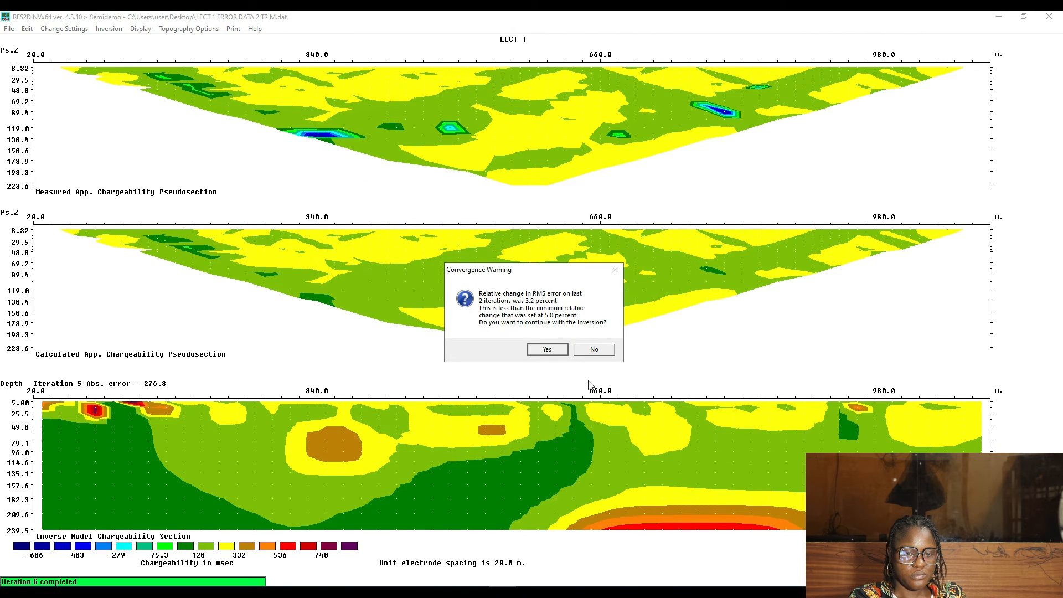
{"action": "left_click", "coordinate": [547, 349]}
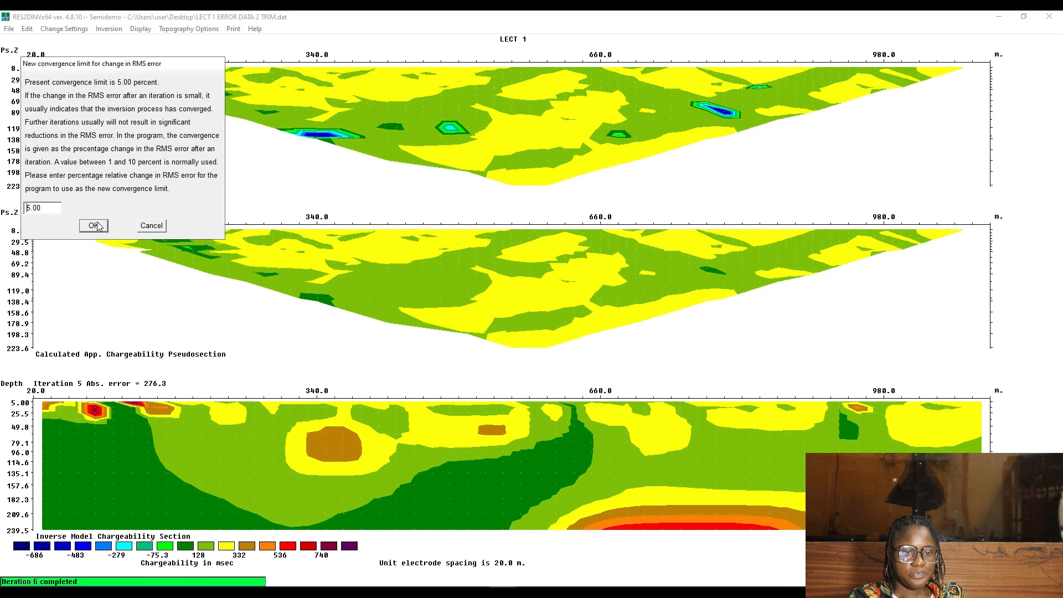
{"action": "left_click", "coordinate": [93, 226]}
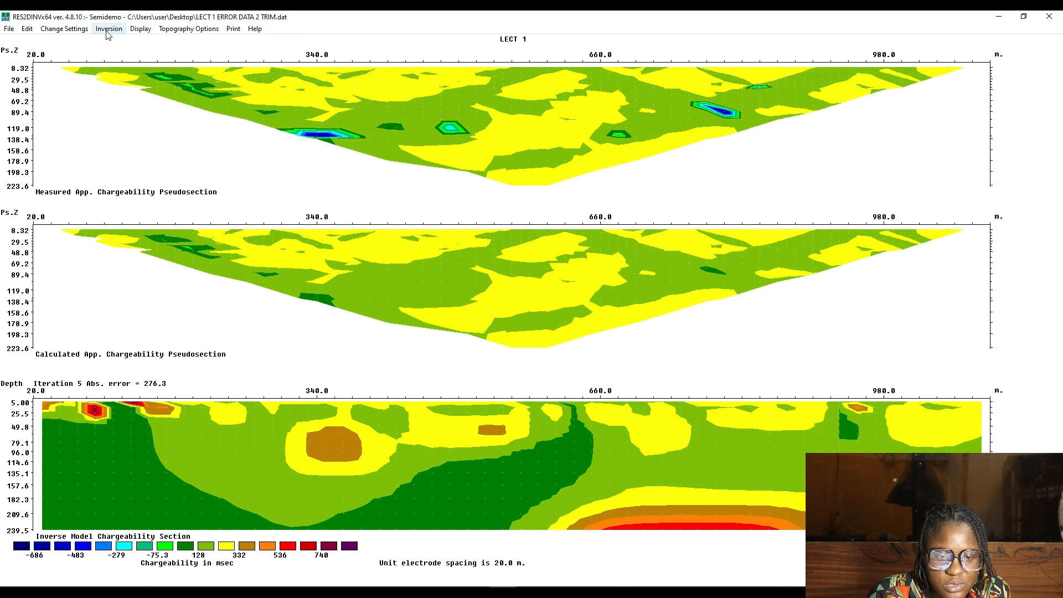
Show the inversion results for LECT 1 ERROR DATA 2 TRIM and set the resistivity or IP display choice.
{"action": "left_click", "coordinate": [141, 30]}
{"action": "left_click", "coordinate": [148, 41]}
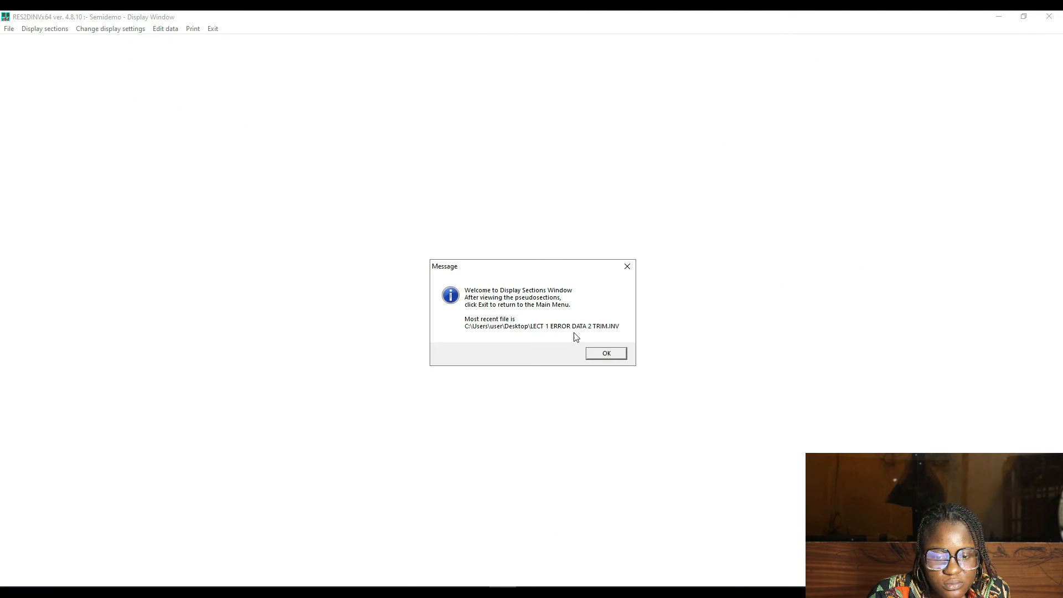
{"action": "left_click", "coordinate": [606, 354]}
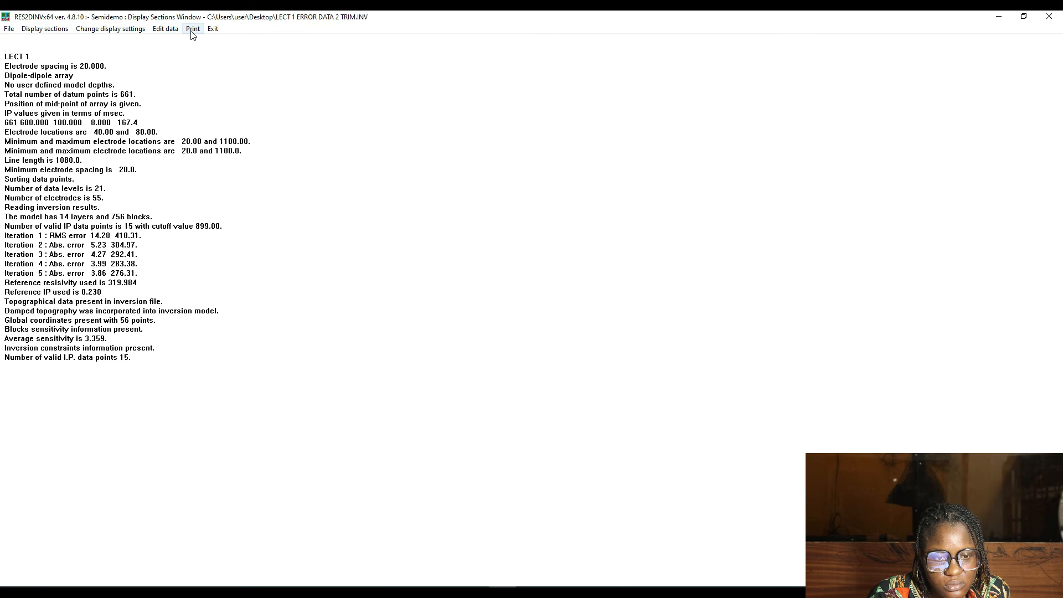
{"action": "left_click", "coordinate": [52, 30]}
{"action": "mouse_move", "coordinate": [62, 42]}
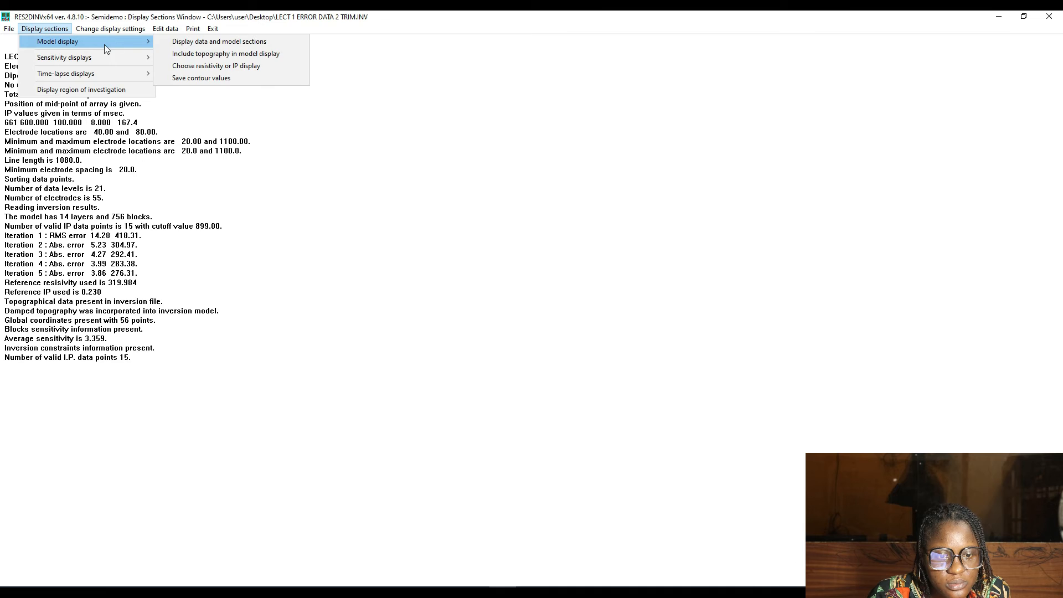
{"action": "left_click", "coordinate": [204, 67]}
{"action": "left_click", "coordinate": [40, 151]}
{"action": "left_click", "coordinate": [61, 168]}
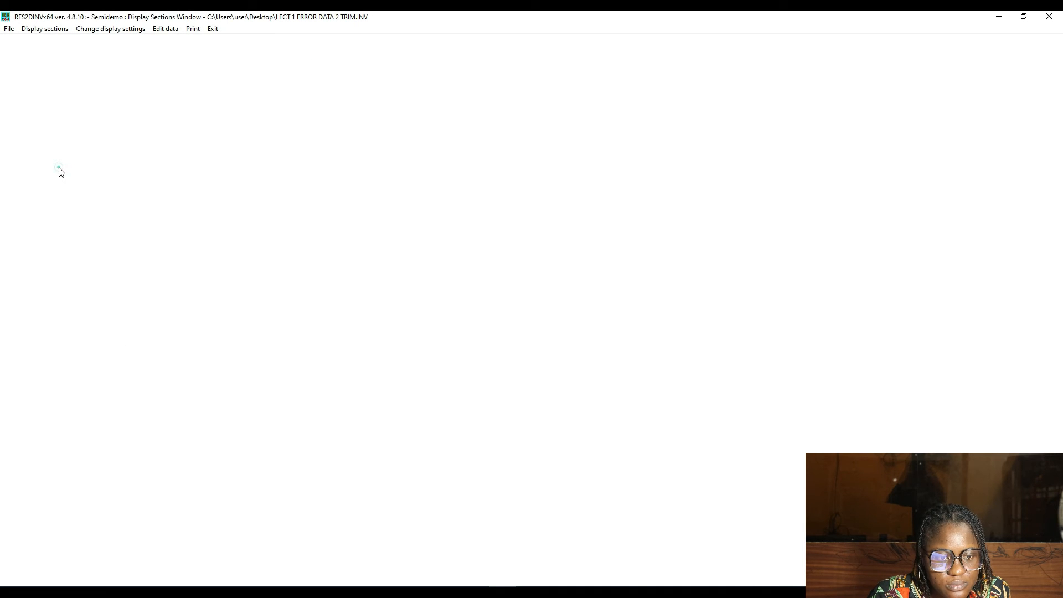
Display the trimmed data's data and model sections for iteration 5, using logarithmic contour intervals for resistivity.
{"action": "left_click", "coordinate": [55, 28]}
{"action": "mouse_move", "coordinate": [78, 42]}
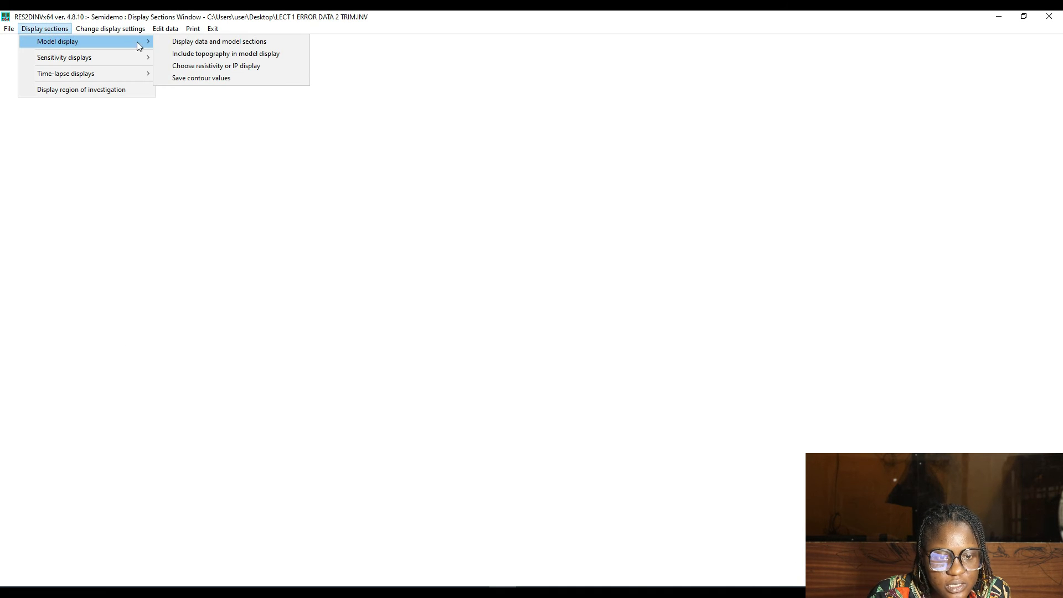
{"action": "left_click", "coordinate": [186, 43]}
{"action": "left_click", "coordinate": [606, 342]}
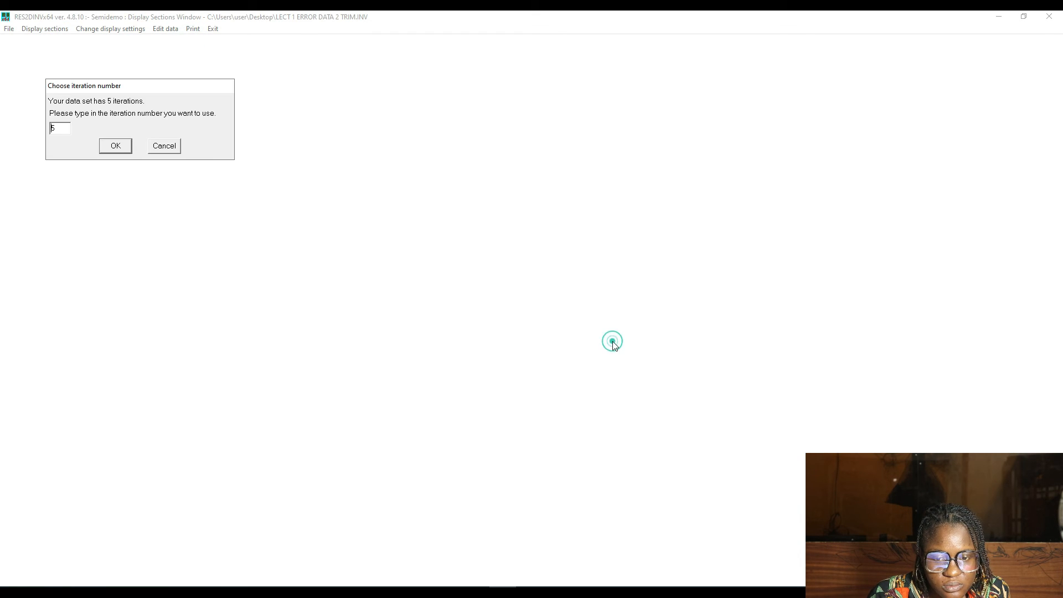
{"action": "left_click", "coordinate": [118, 149]}
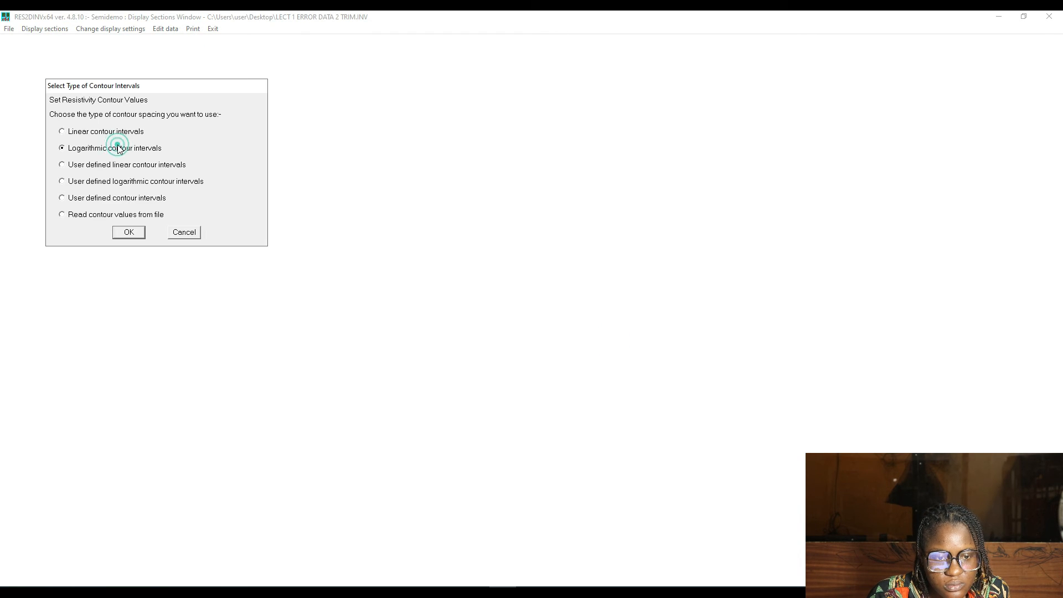
{"action": "left_click", "coordinate": [124, 229]}
{"action": "left_click", "coordinate": [137, 202]}
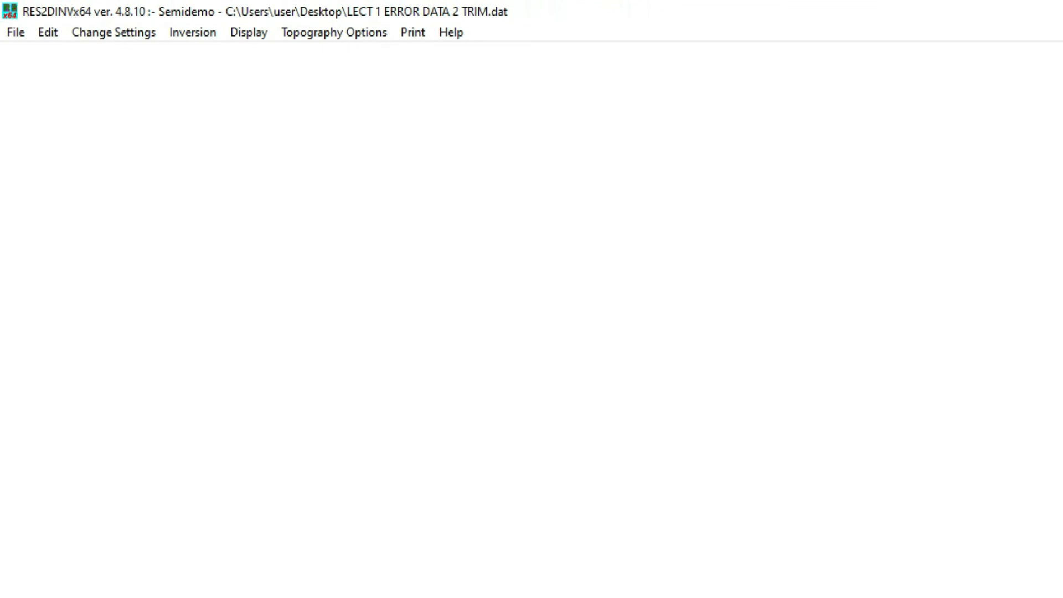
Read in the LECT 2 ERROR DATA file and dismiss the range warning.
{"action": "left_click", "coordinate": [15, 33]}
{"action": "left_click", "coordinate": [39, 52]}
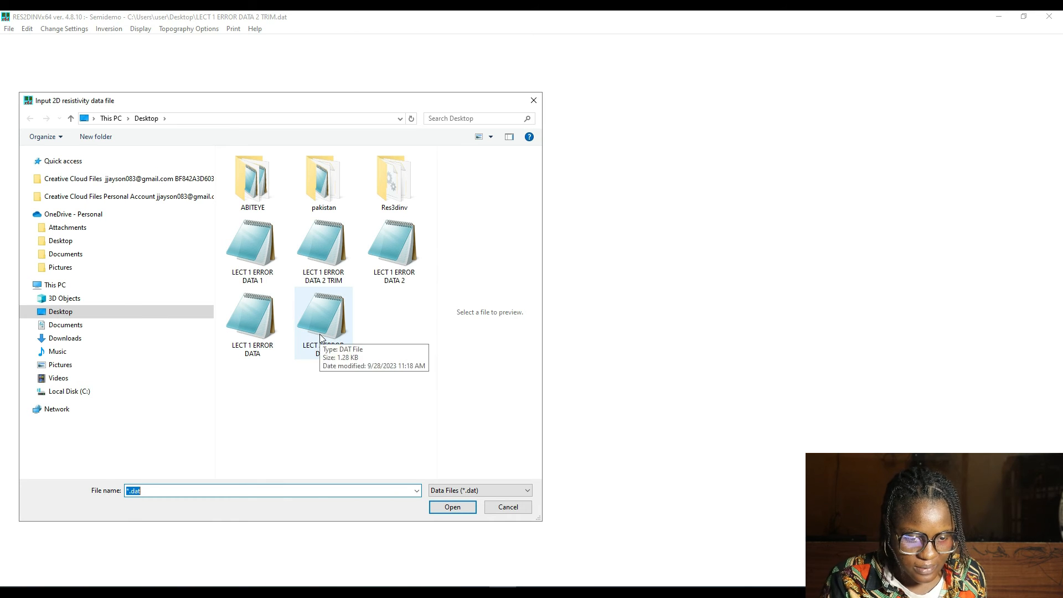
{"action": "double_click", "coordinate": [320, 335]}
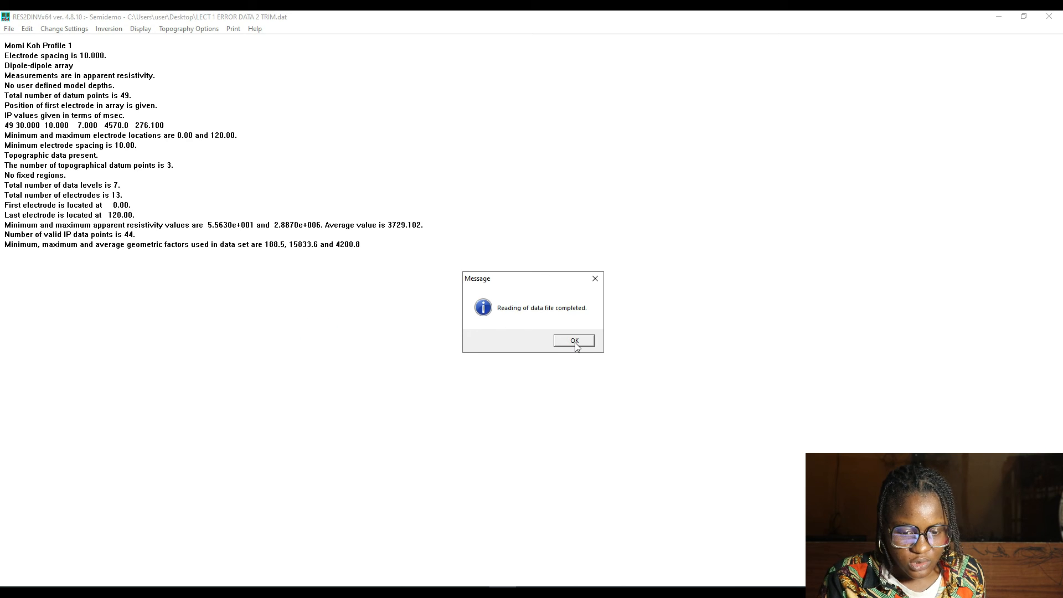
{"action": "left_click", "coordinate": [575, 341]}
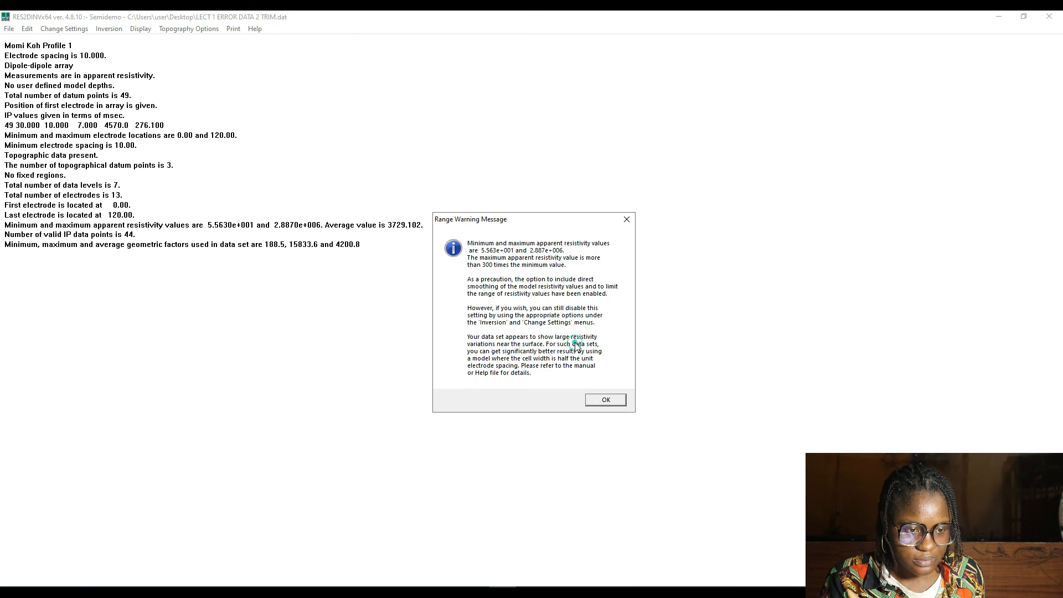
{"action": "left_click", "coordinate": [605, 400]}
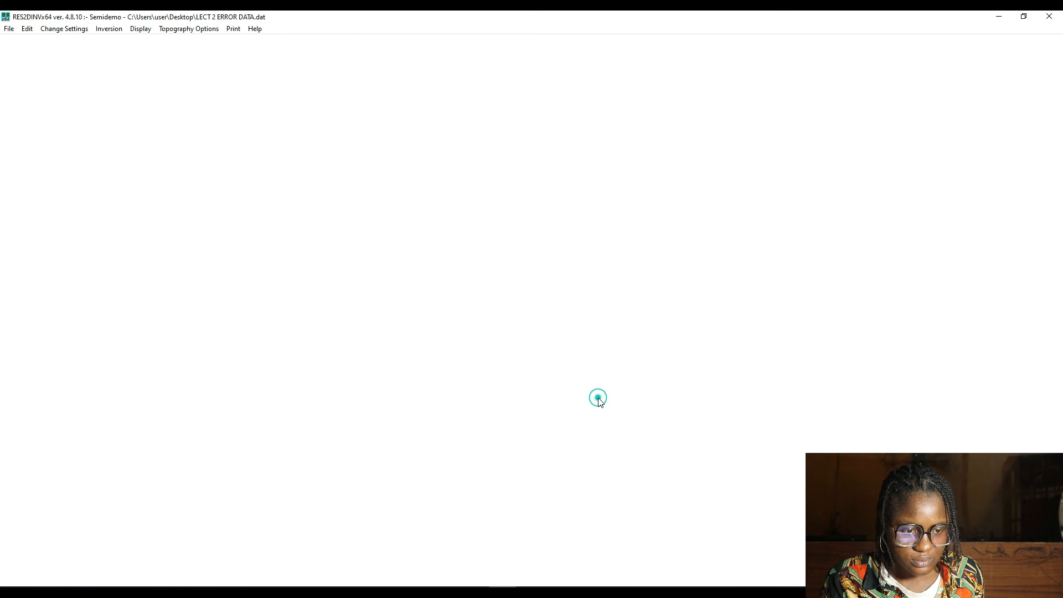
Examine the LECT 2 apparent resistivity profiles for bad data points, leaving the points unedited.
{"action": "left_click", "coordinate": [27, 30]}
{"action": "left_click", "coordinate": [48, 43]}
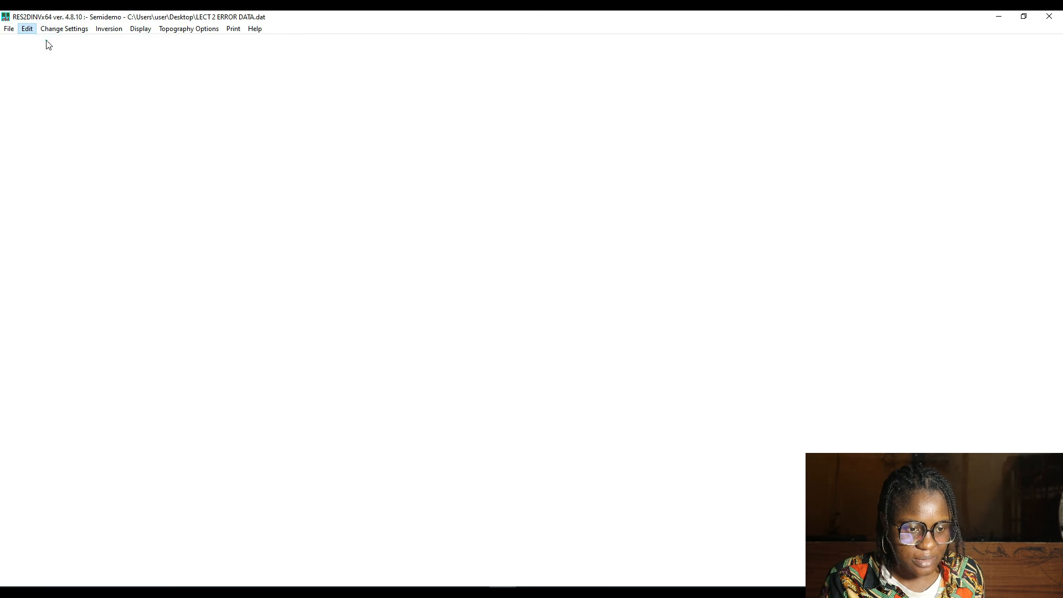
{"action": "left_click", "coordinate": [605, 342]}
{"action": "left_click", "coordinate": [583, 342]}
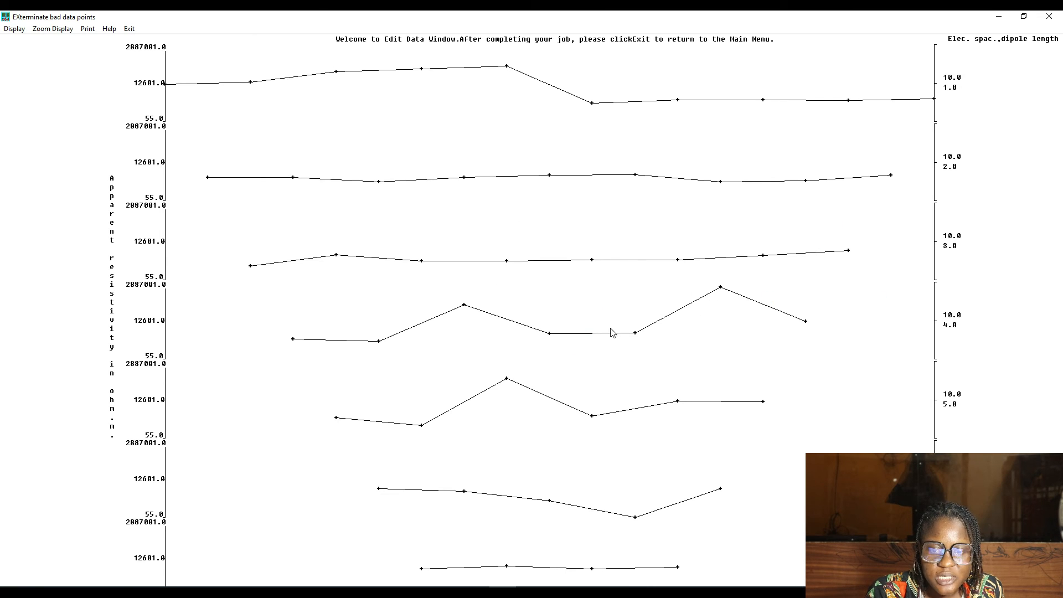
{"action": "left_click", "coordinate": [1051, 16]}
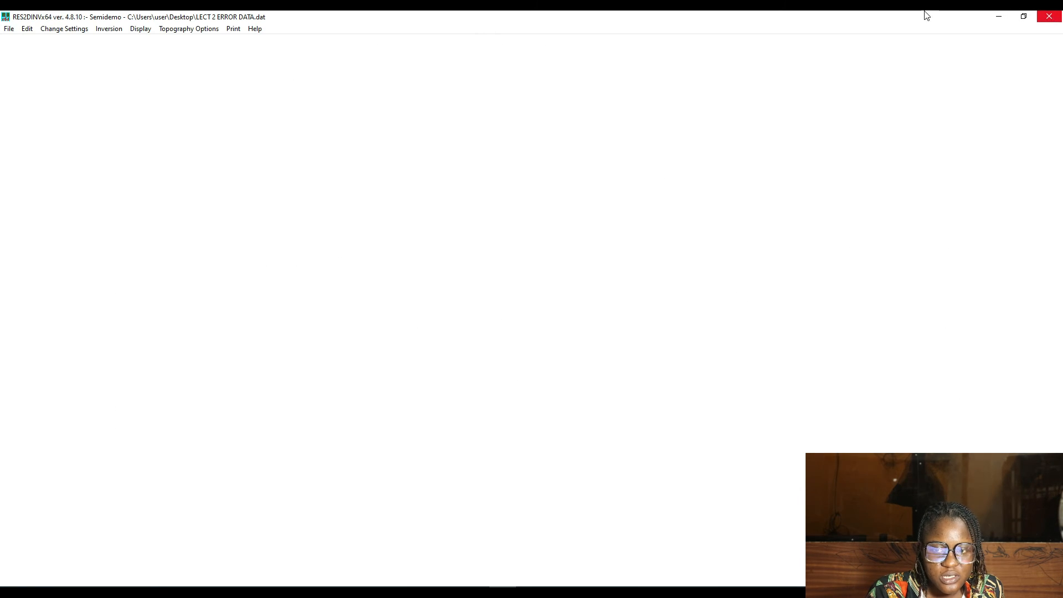
Invert the LECT 2 data, saving the results as LECT 2 ERROR DATA and continuing the inversion with a 5.00 percent convergence limit.
{"action": "left_click", "coordinate": [108, 31]}
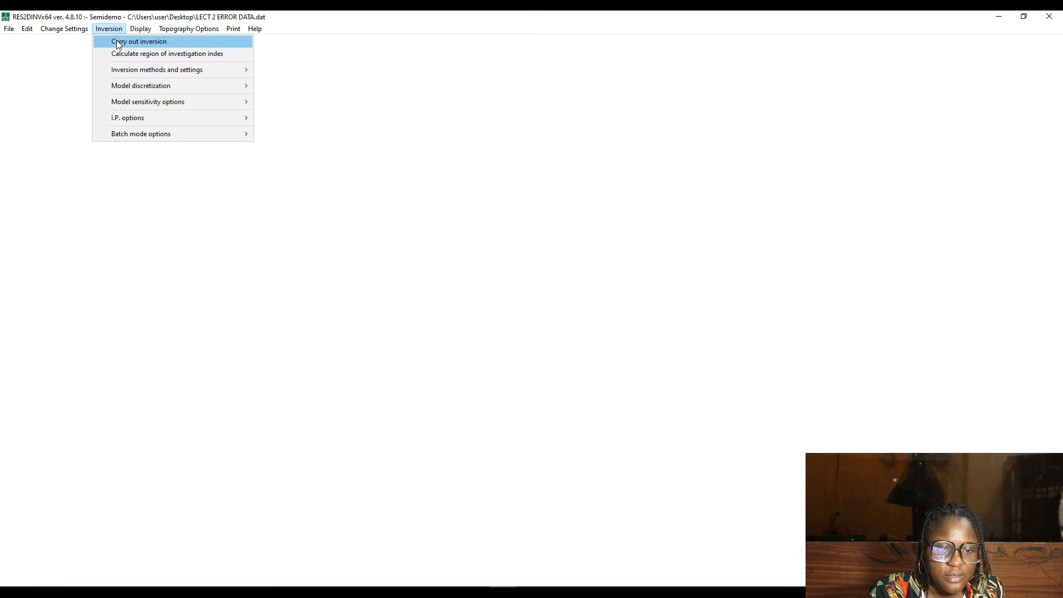
{"action": "left_click", "coordinate": [118, 42]}
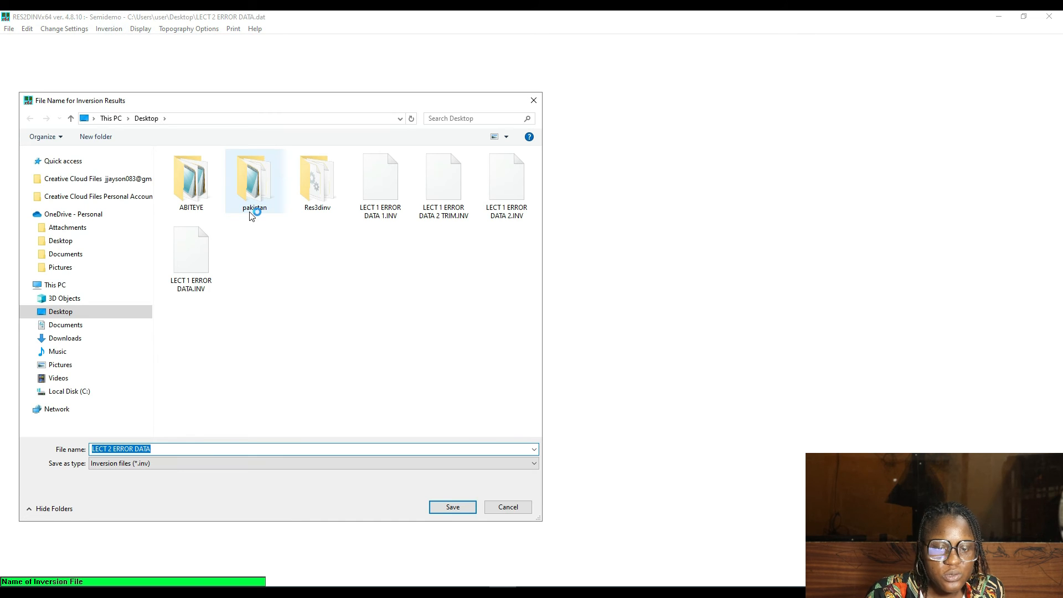
{"action": "left_click", "coordinate": [454, 507]}
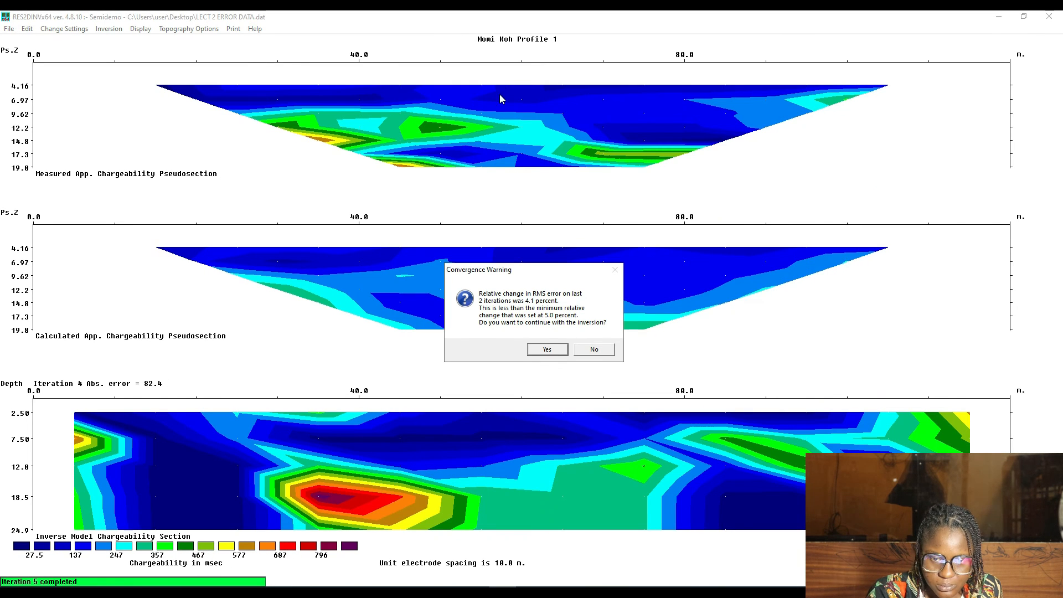
{"action": "left_click", "coordinate": [548, 349]}
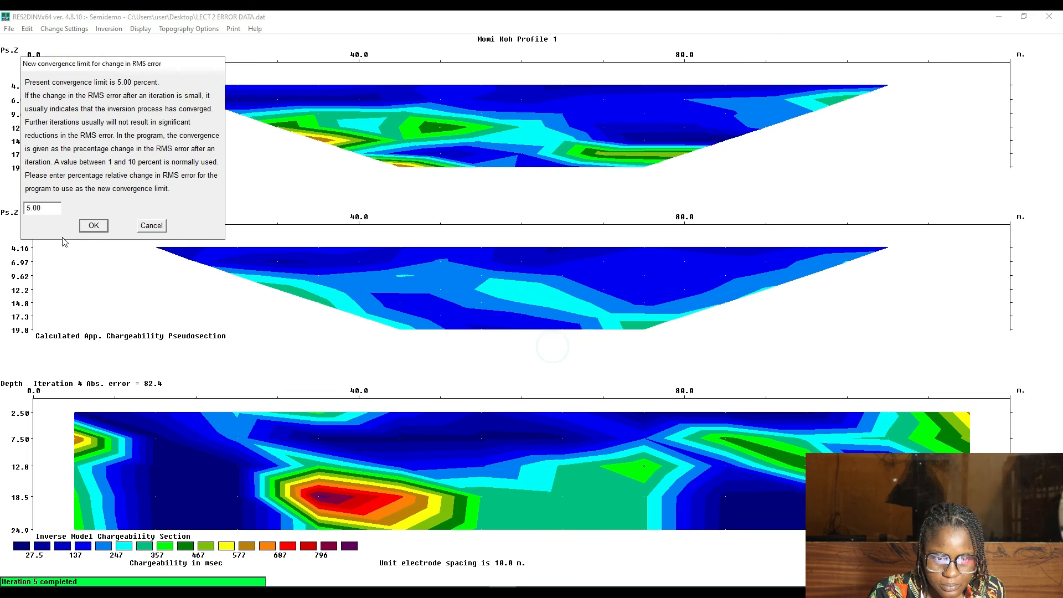
{"action": "left_click", "coordinate": [92, 225]}
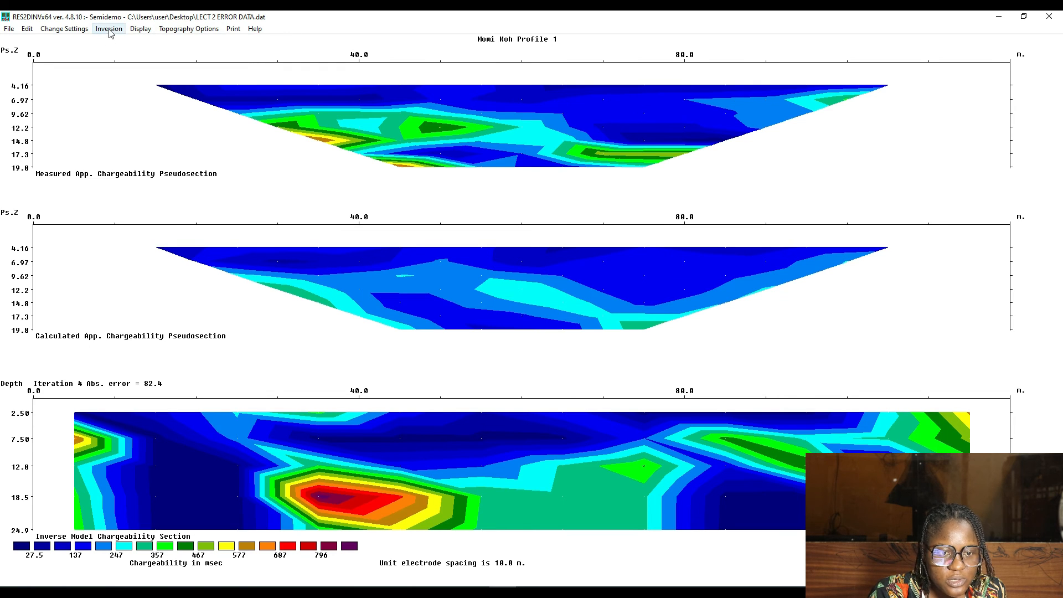
Show the LECT 2 ERROR DATA inversion results and choose to display both the resistivity and IP models.
{"action": "left_click", "coordinate": [141, 29]}
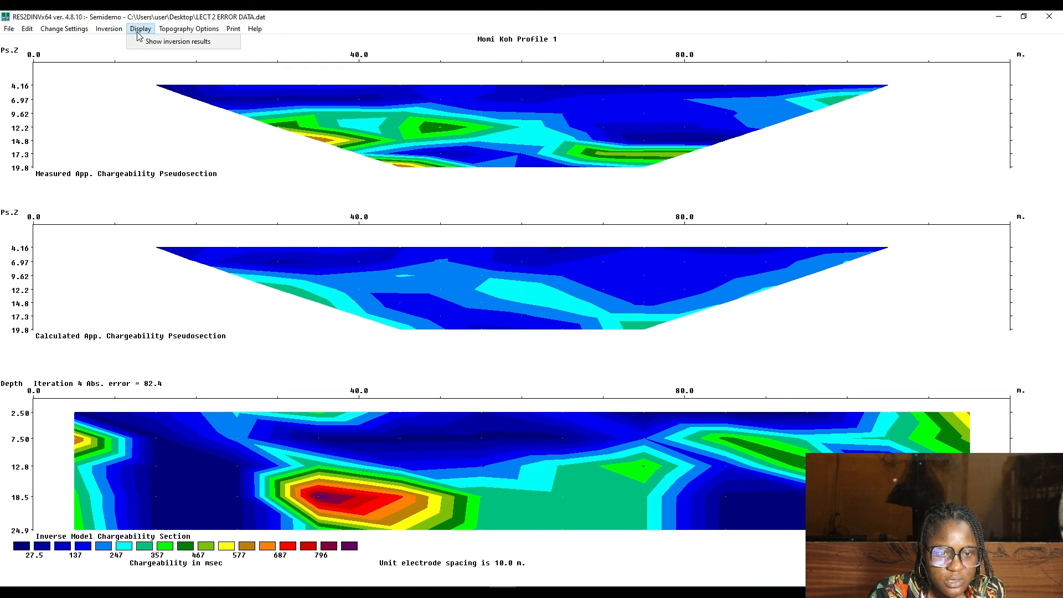
{"action": "left_click", "coordinate": [166, 40]}
{"action": "left_click", "coordinate": [591, 353]}
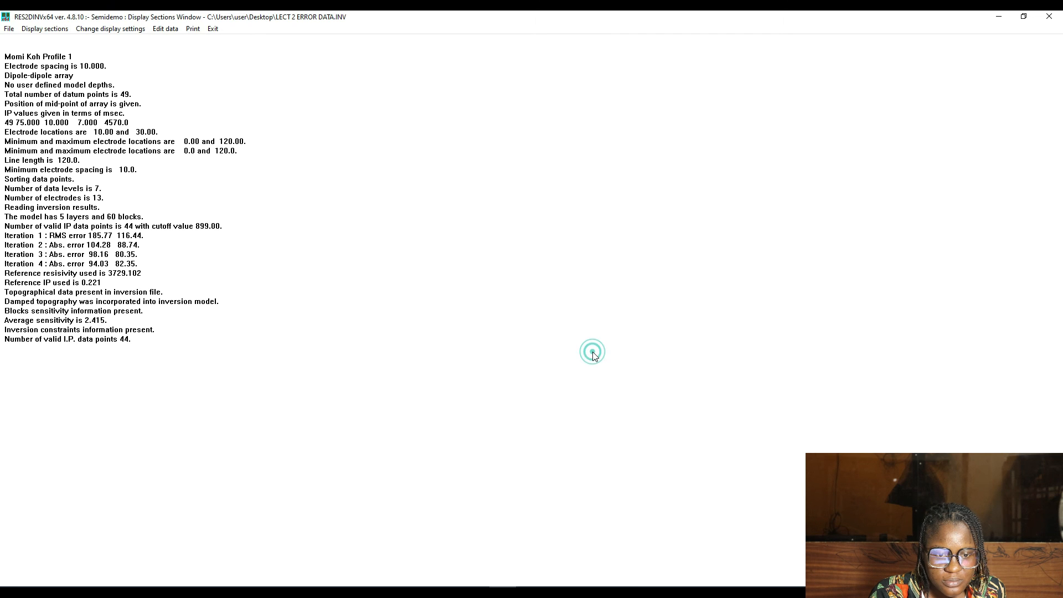
{"action": "left_click", "coordinate": [55, 31]}
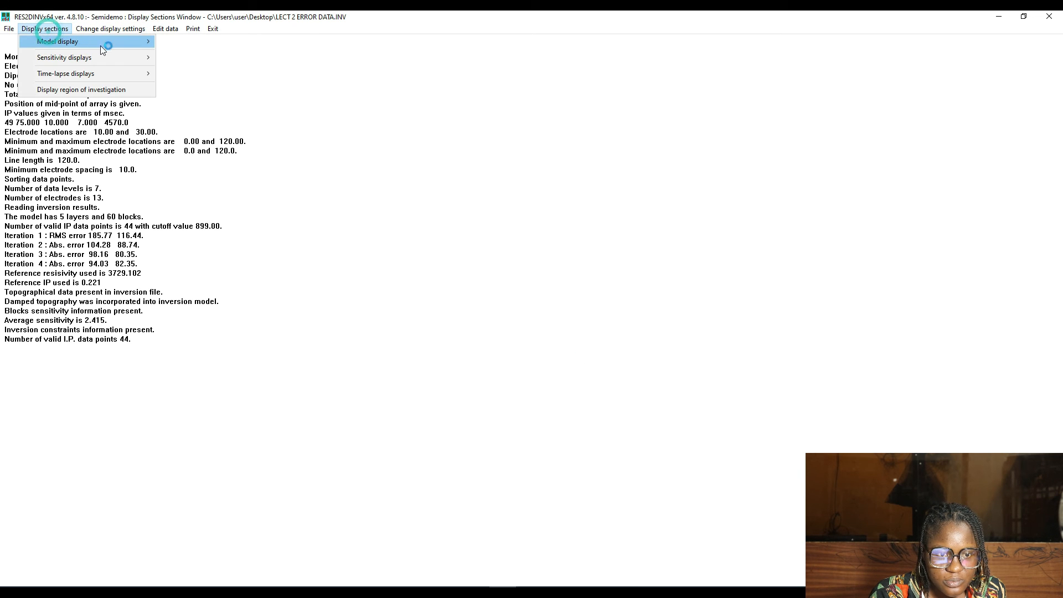
{"action": "mouse_move", "coordinate": [101, 44]}
{"action": "left_click", "coordinate": [211, 66]}
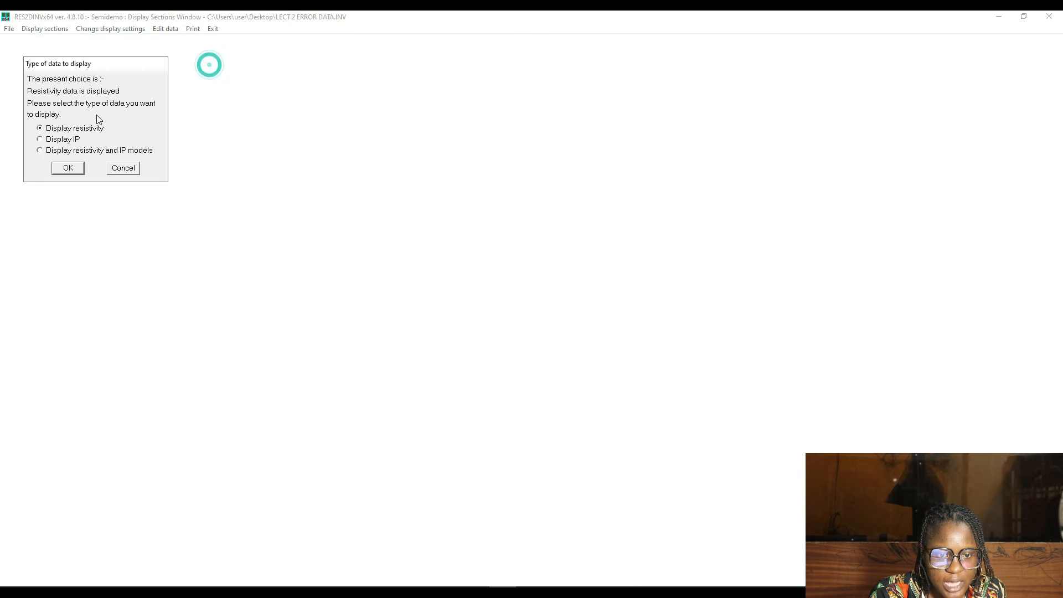
{"action": "left_click", "coordinate": [40, 150]}
{"action": "left_click", "coordinate": [68, 168]}
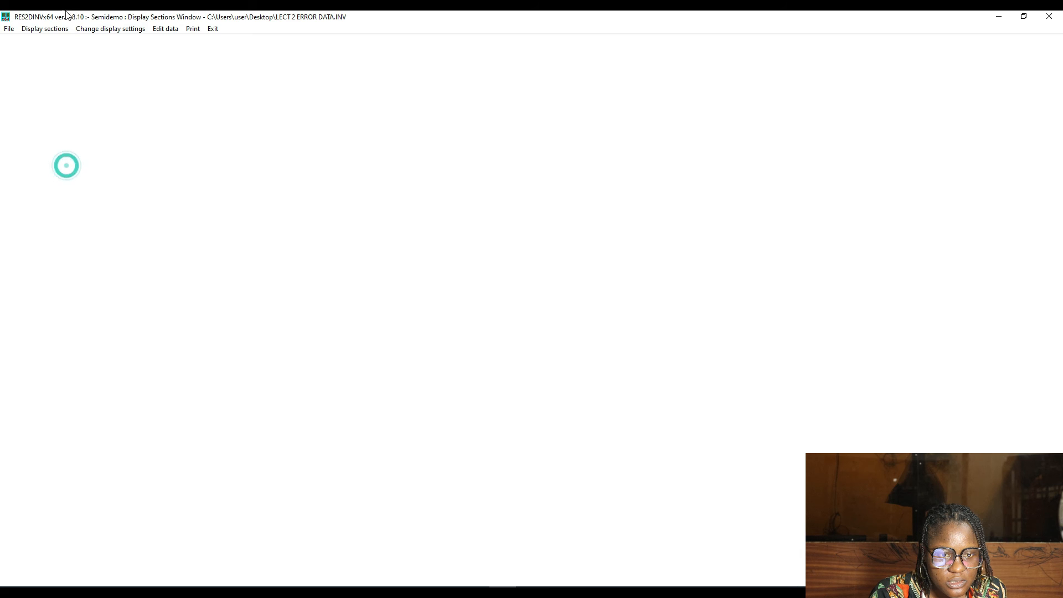
Display the LECT 2 data and model sections for iteration 4.
{"action": "left_click", "coordinate": [47, 29]}
{"action": "mouse_move", "coordinate": [61, 42]}
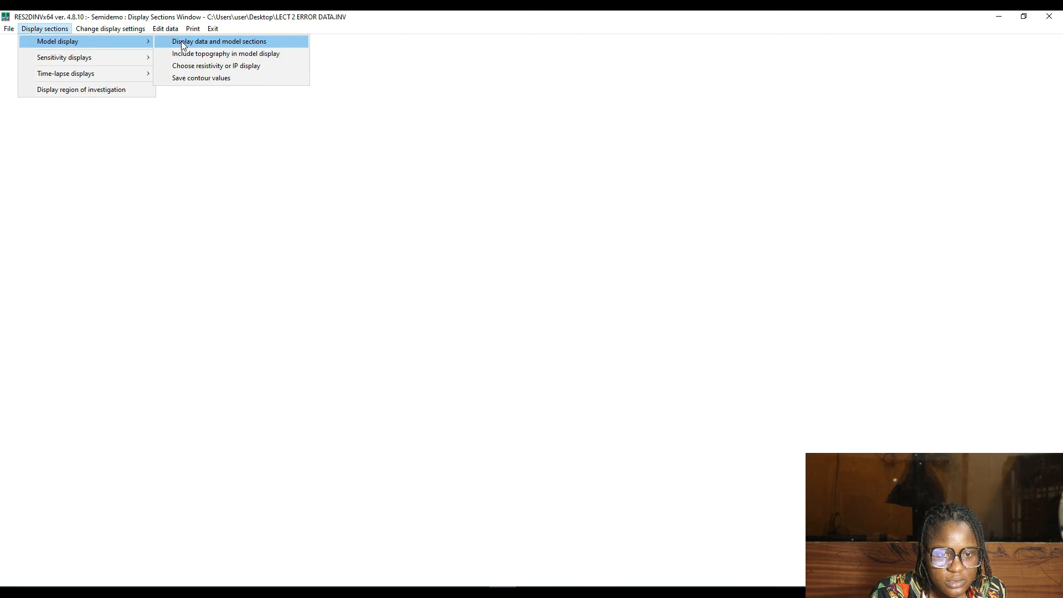
{"action": "left_click", "coordinate": [182, 41]}
{"action": "left_click", "coordinate": [622, 342]}
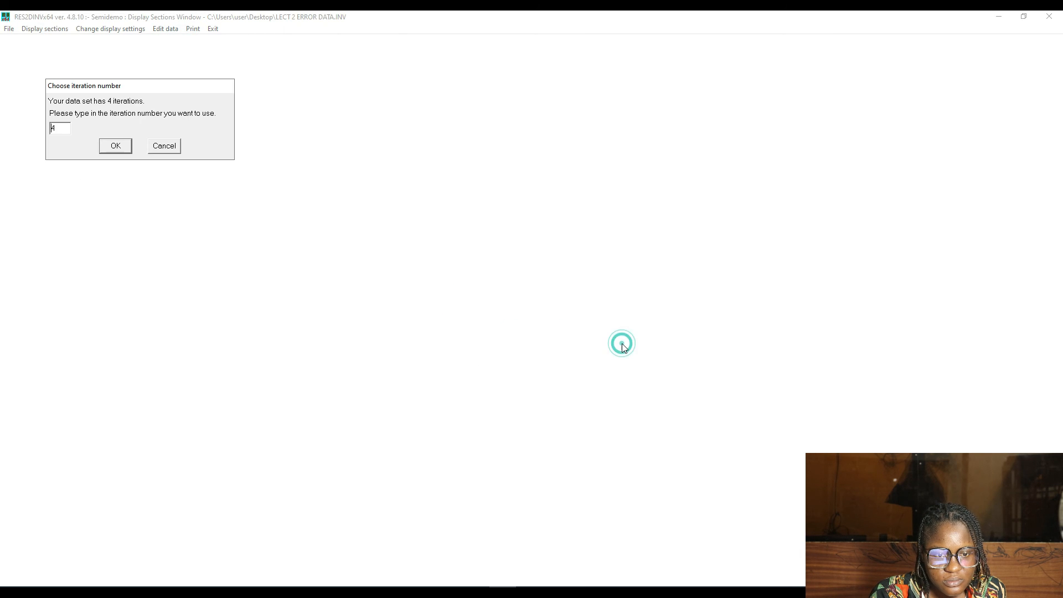
{"action": "left_click", "coordinate": [117, 146]}
{"action": "left_click", "coordinate": [126, 229]}
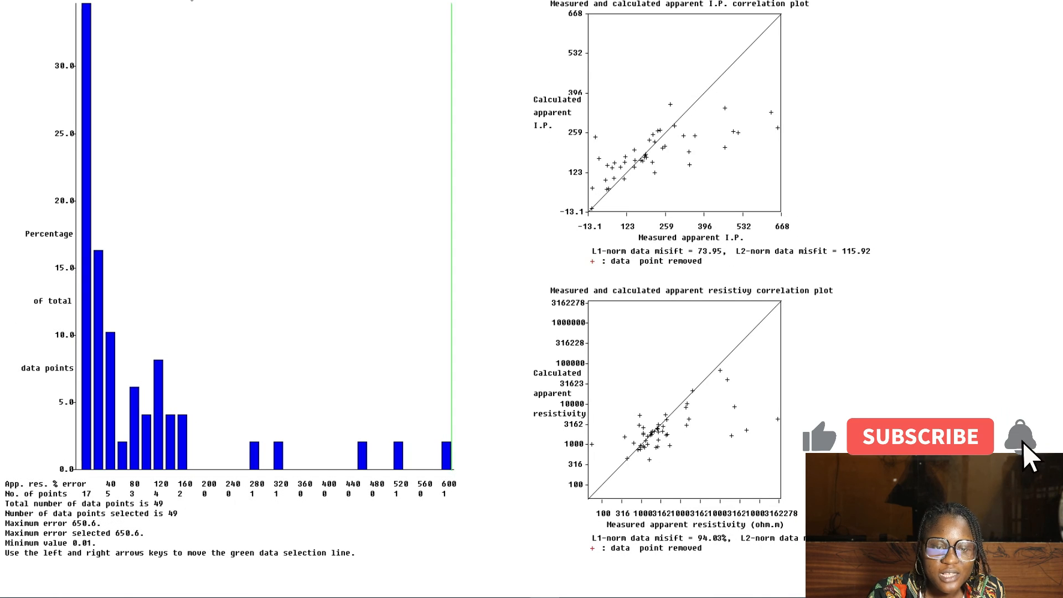
Lower the apparent resistivity error cutoff on the trimming bar chart to 180 percent.
{"action": "key", "text": "Left"}
{"action": "key", "text": "Left"}
{"action": "key", "text": "Left"}
{"action": "key", "text": "Left"}
{"action": "key", "text": "Left"}
{"action": "key", "text": "Left"}
{"action": "key", "text": "Left"}
{"action": "key", "text": "Left"}
{"action": "key", "text": "Left"}
{"action": "key", "text": "Left"}
{"action": "key", "text": "Left"}
{"action": "key", "text": "Left"}
{"action": "key", "text": "Left"}
{"action": "key", "text": "Left"}
{"action": "key", "text": "Left"}
{"action": "key", "text": "Left"}
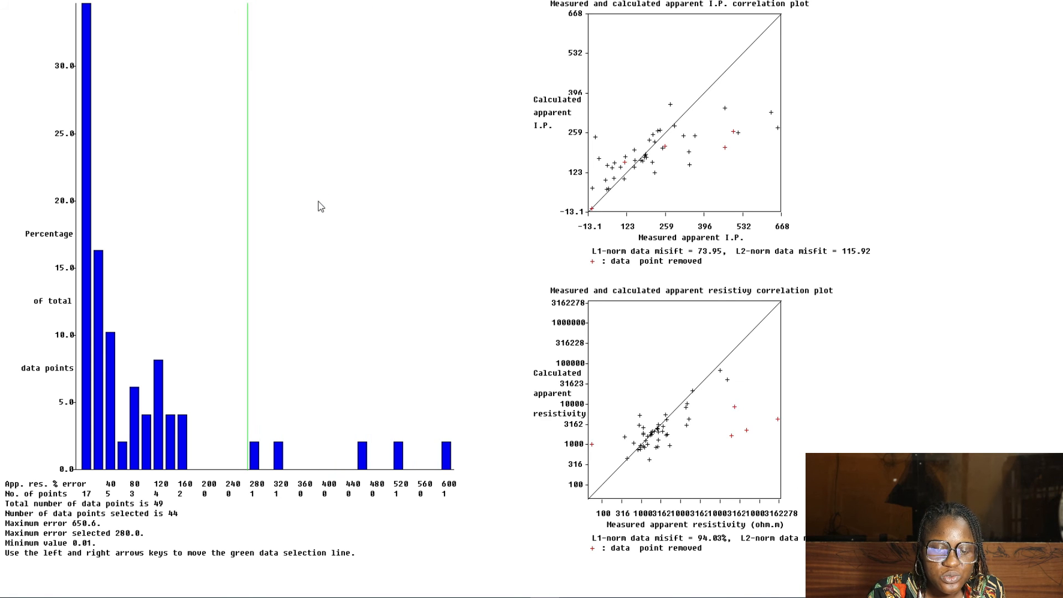
{"action": "key", "text": "Left"}
{"action": "key", "text": "Left"}
{"action": "key", "text": "Left"}
{"action": "key", "text": "Left"}
{"action": "key", "text": "Left"}
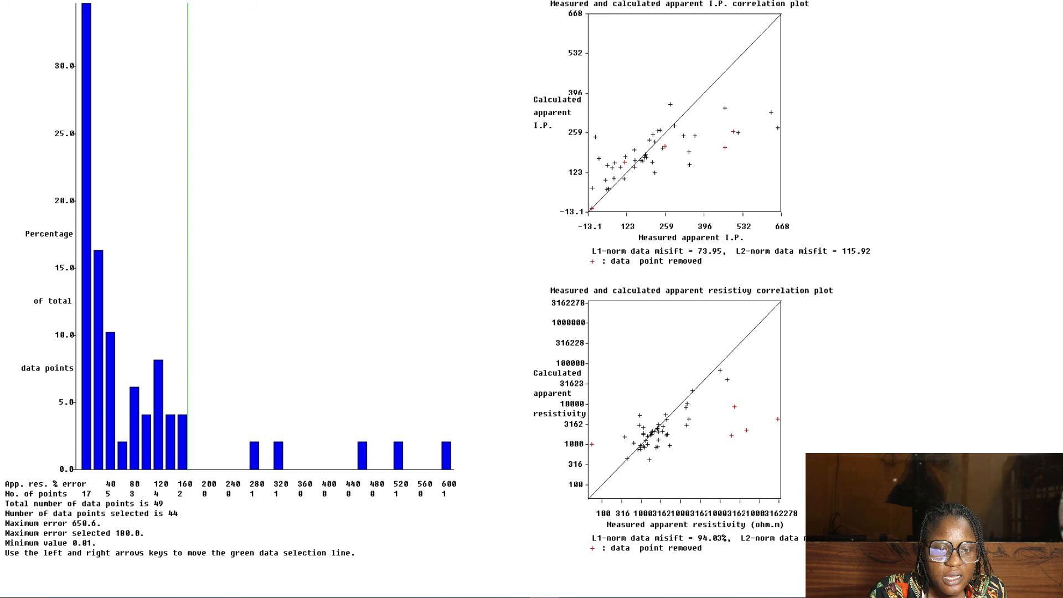
Switch the data trimming to apparent IP values instead of apparent resistivity.
{"action": "left_click", "coordinate": [17, 0]}
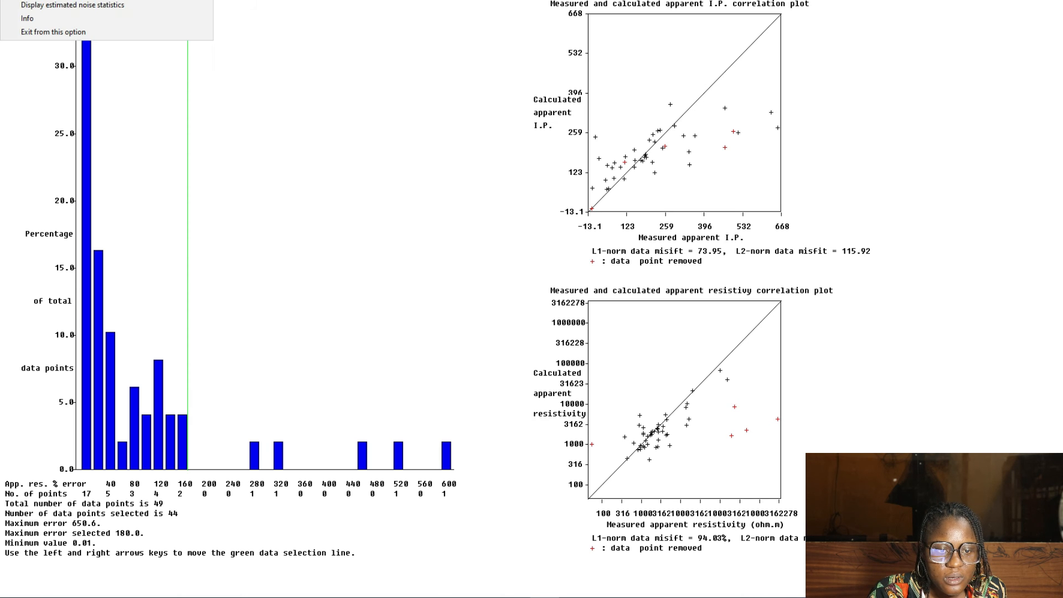
{"action": "left_click", "coordinate": [116, 1]}
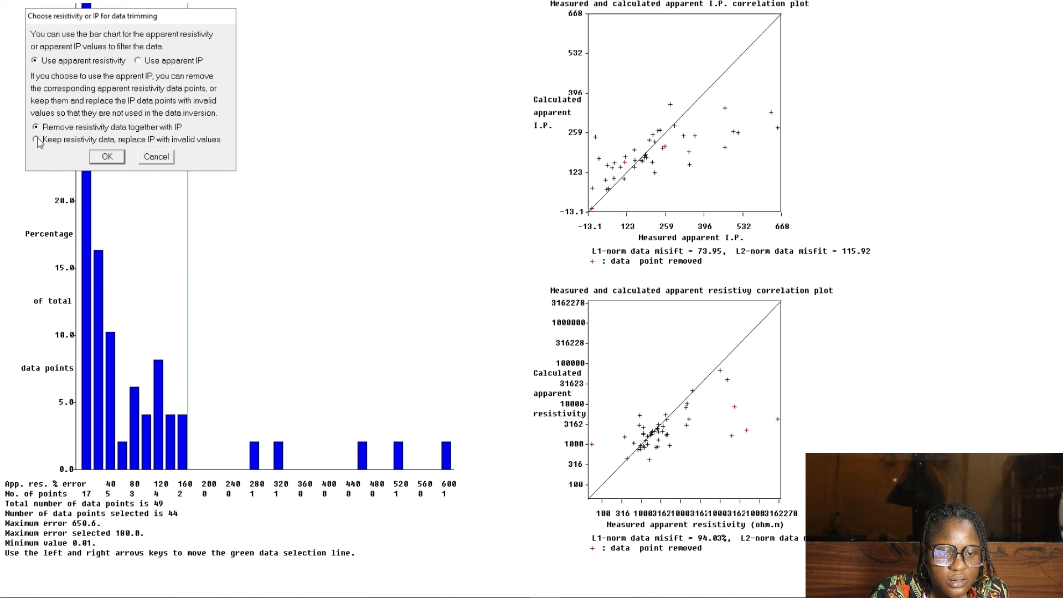
{"action": "left_click", "coordinate": [138, 60]}
{"action": "left_click", "coordinate": [108, 158]}
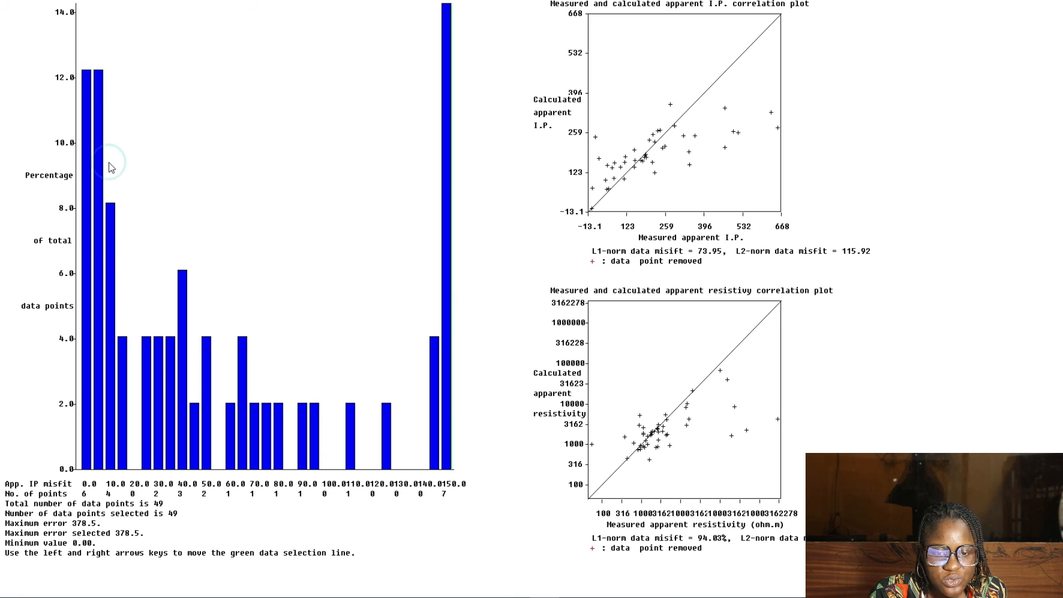
Lower the apparent IP misfit cutoff on the trimming bar chart to 85.
{"action": "key", "text": "Left"}
{"action": "key", "text": "Left"}
{"action": "key", "text": "Left"}
{"action": "key", "text": "Left"}
{"action": "key", "text": "Left"}
{"action": "key", "text": "Left"}
{"action": "key", "text": "Left"}
{"action": "key", "text": "Left"}
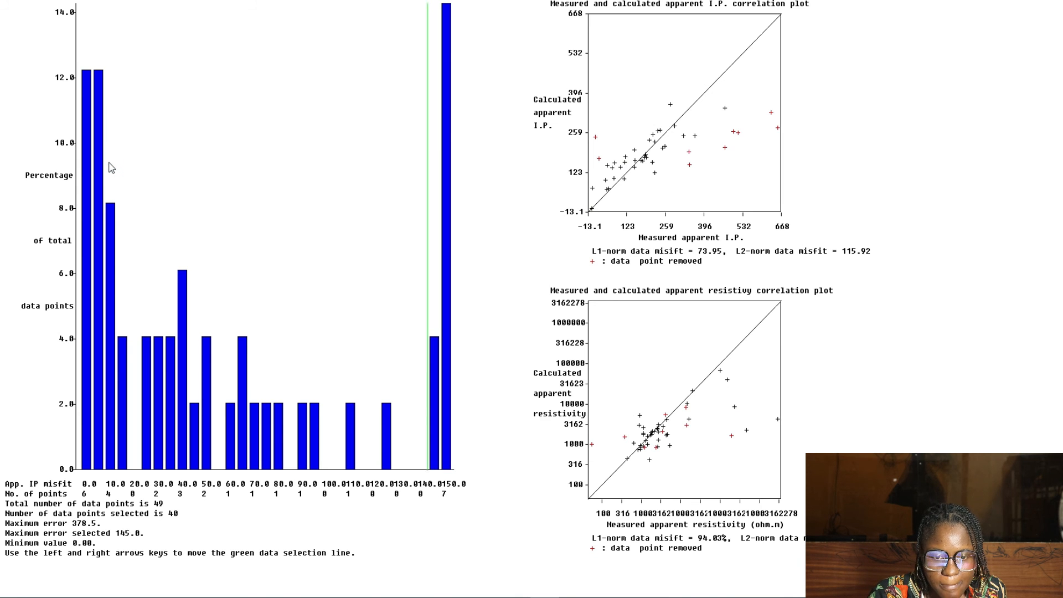
{"action": "key", "text": "Left"}
{"action": "key", "text": "Left"}
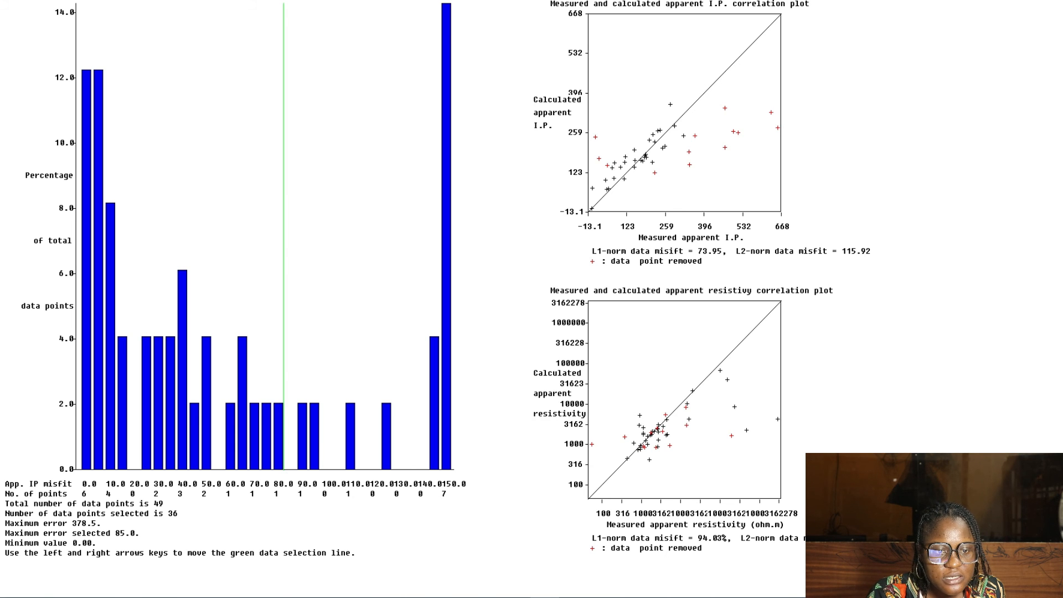
Trim the data set using the selected limits and save it as LECT 2 ERROR DATA TRIM on the Desktop.
{"action": "key", "text": "Return"}
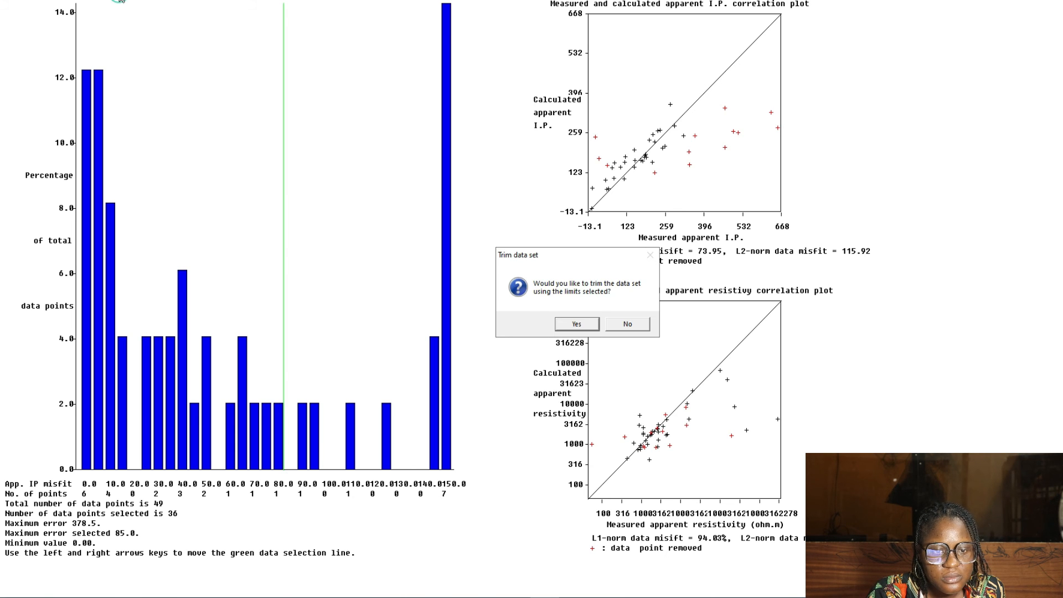
{"action": "left_click", "coordinate": [594, 326]}
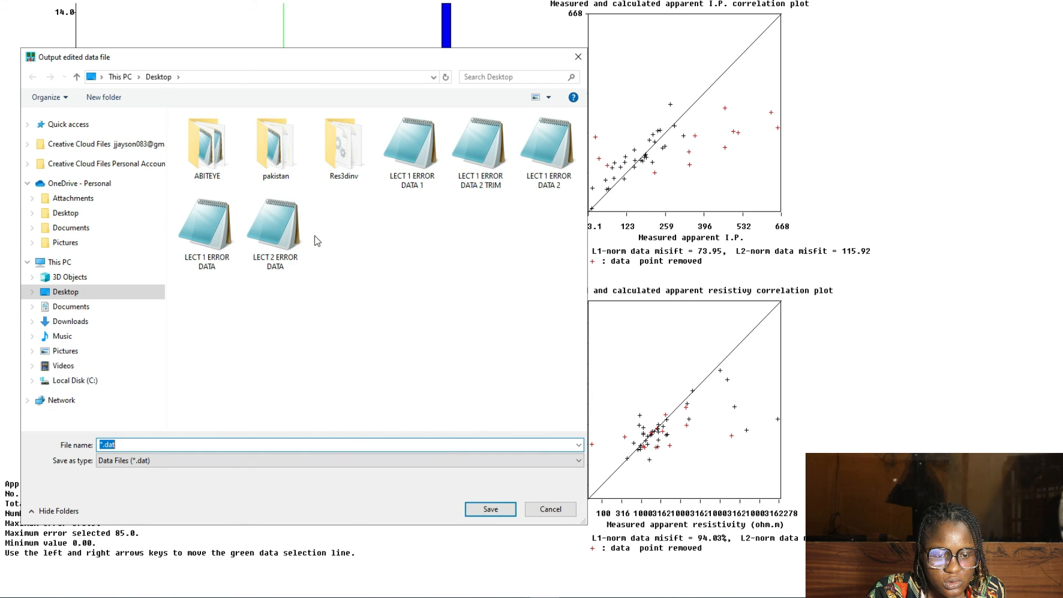
{"action": "double_click", "coordinate": [280, 229]}
{"action": "double_click", "coordinate": [175, 444]}
{"action": "left_click", "coordinate": [175, 444]}
{"action": "type", "text": "T 2 ERROR DATA TRIM"}
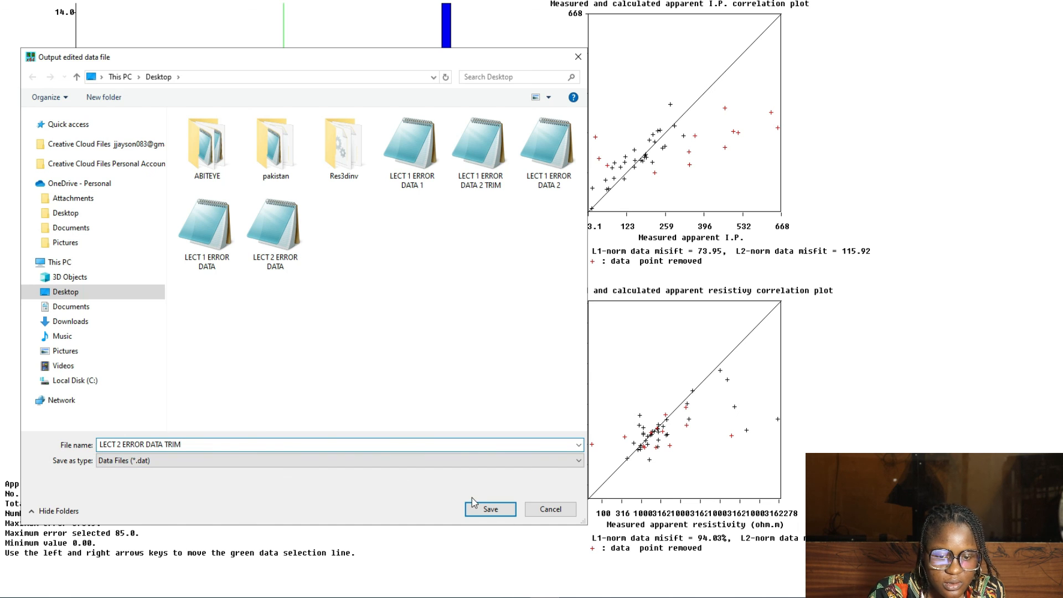
{"action": "left_click", "coordinate": [475, 504]}
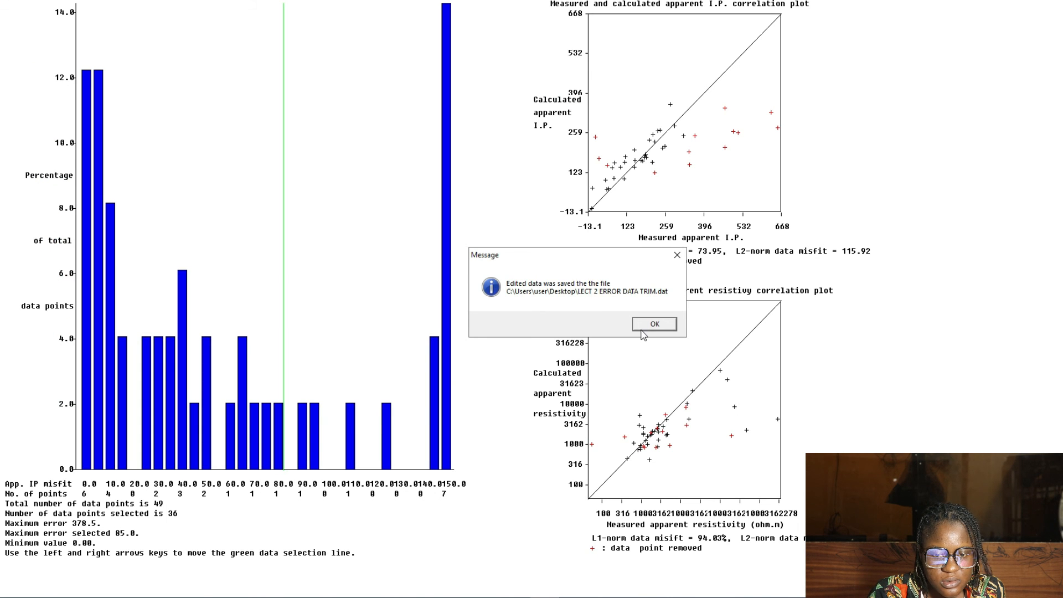
{"action": "left_click", "coordinate": [646, 325]}
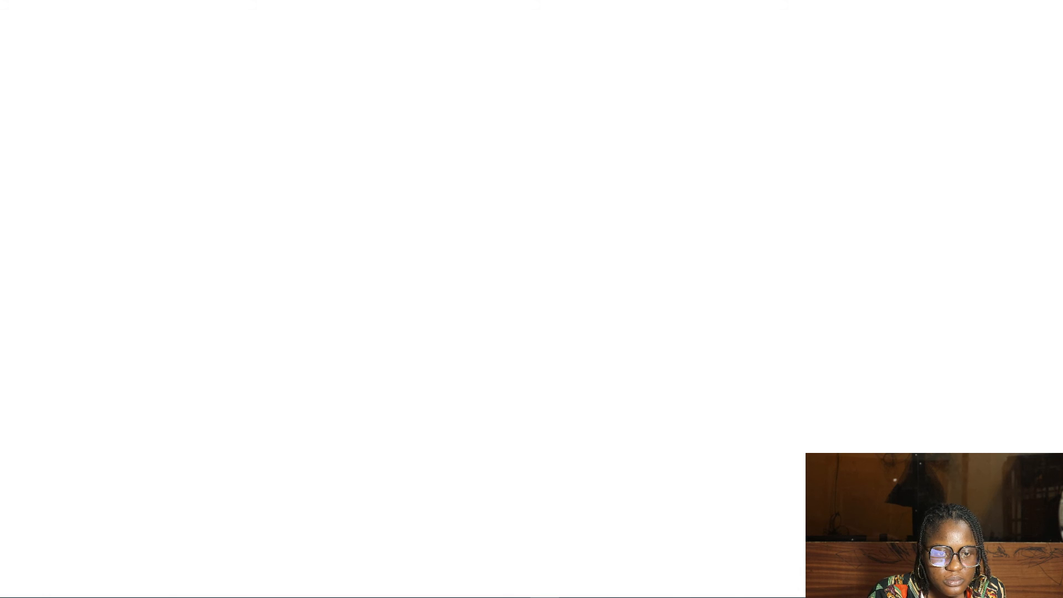
Read in the LECT 2 ERROR DATA TRIM file and dismiss the messages that follow.
{"action": "left_click", "coordinate": [250, 0]}
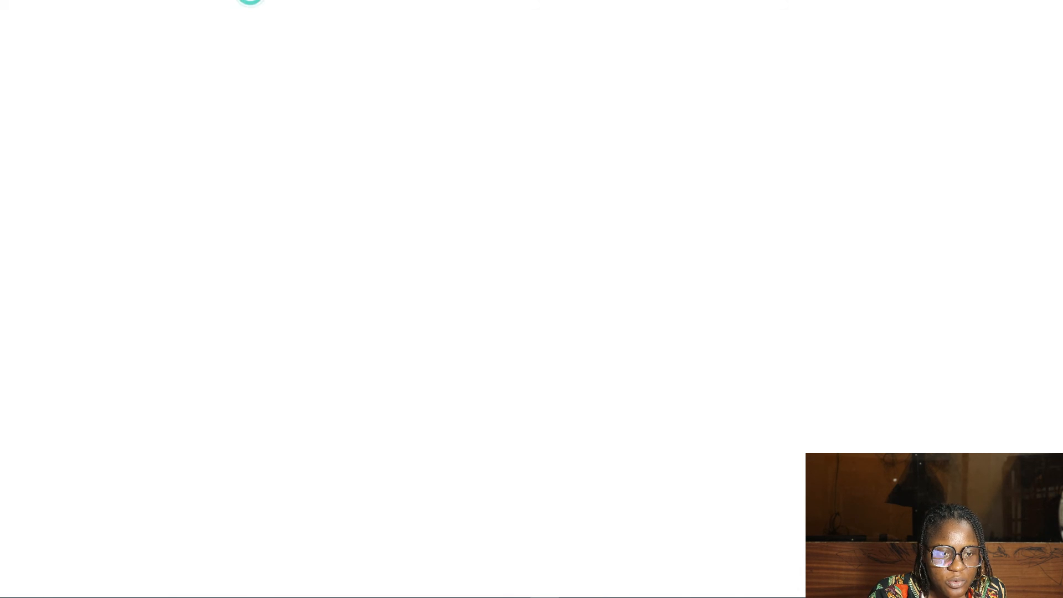
{"action": "left_click", "coordinate": [11, 0]}
{"action": "left_click", "coordinate": [26, 0]}
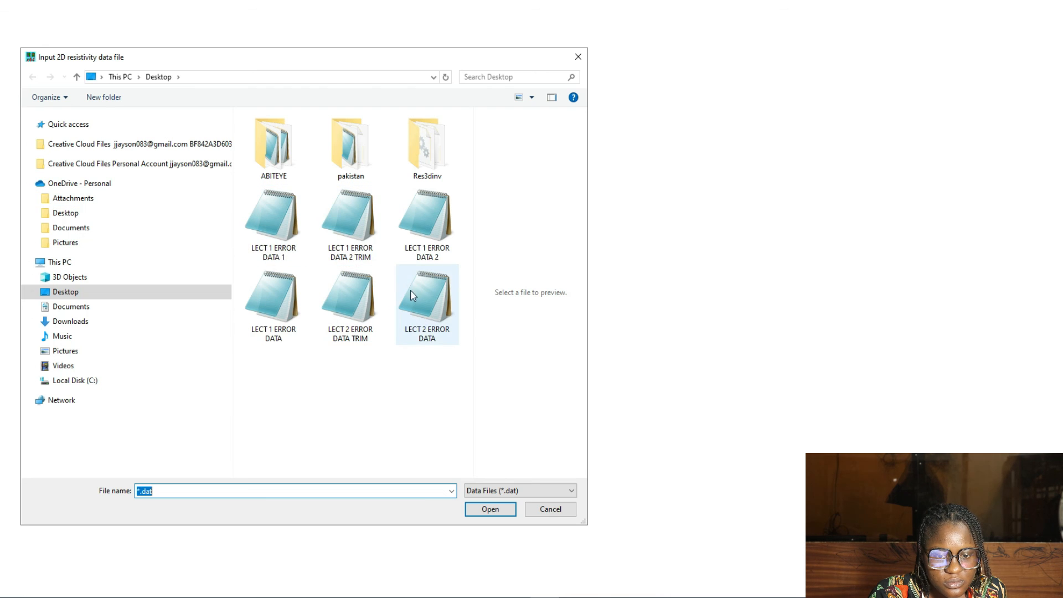
{"action": "double_click", "coordinate": [361, 311]}
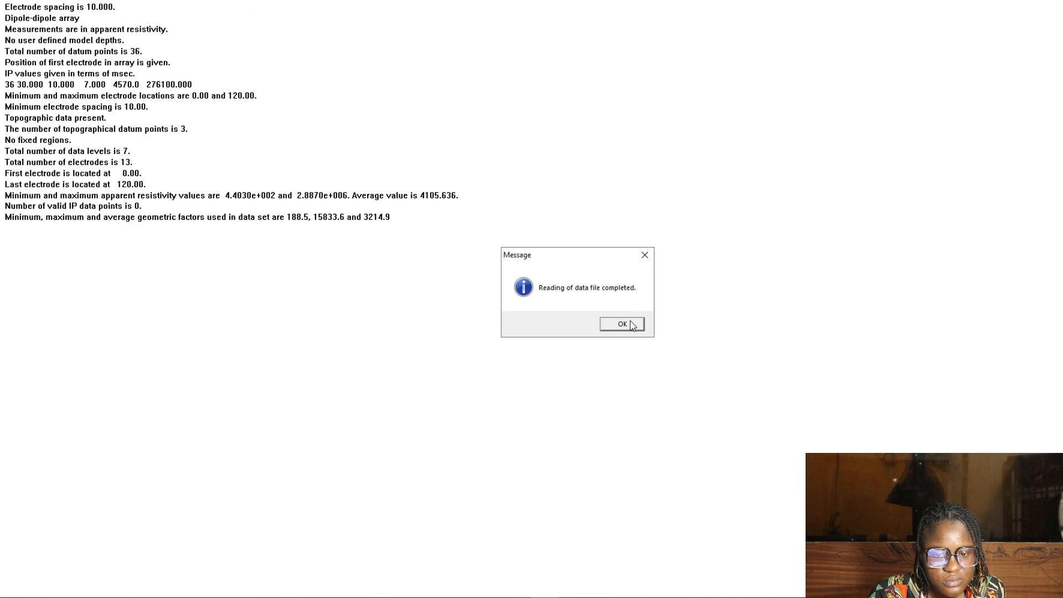
{"action": "left_click", "coordinate": [631, 327]}
{"action": "left_click", "coordinate": [656, 389]}
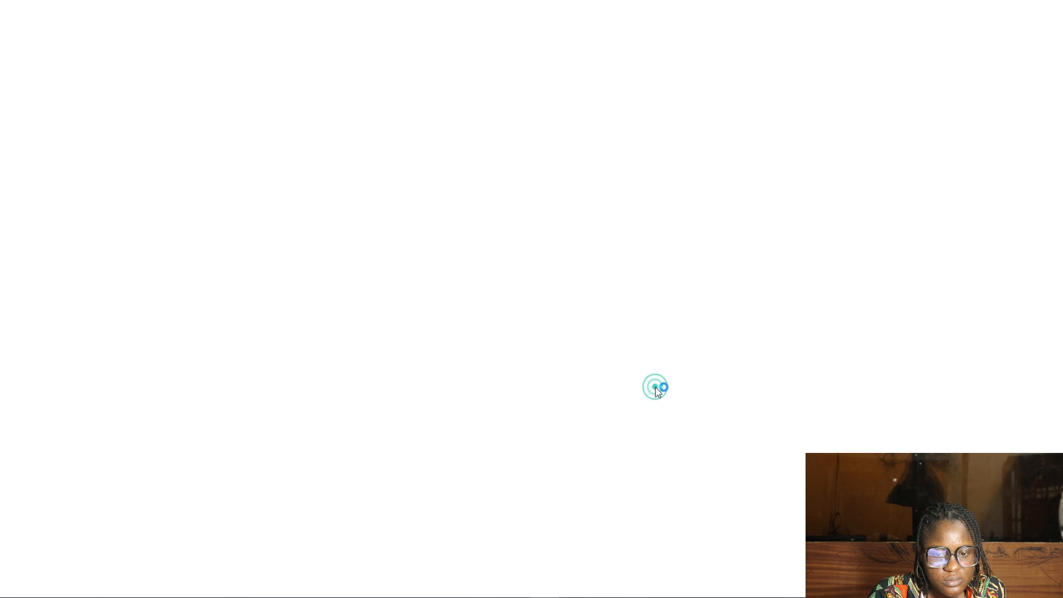
Try to invert the trimmed data with LECT 2 ERROR DATA TRIM as the results file, and dismiss the messages.
{"action": "left_click", "coordinate": [115, 0]}
{"action": "left_click", "coordinate": [138, 0]}
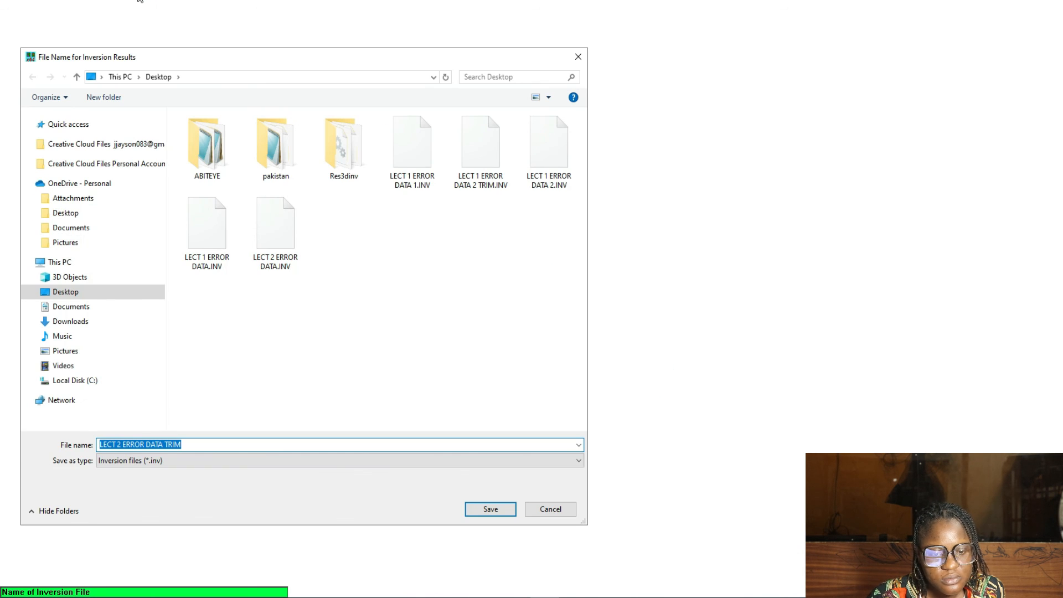
{"action": "left_click", "coordinate": [491, 508]}
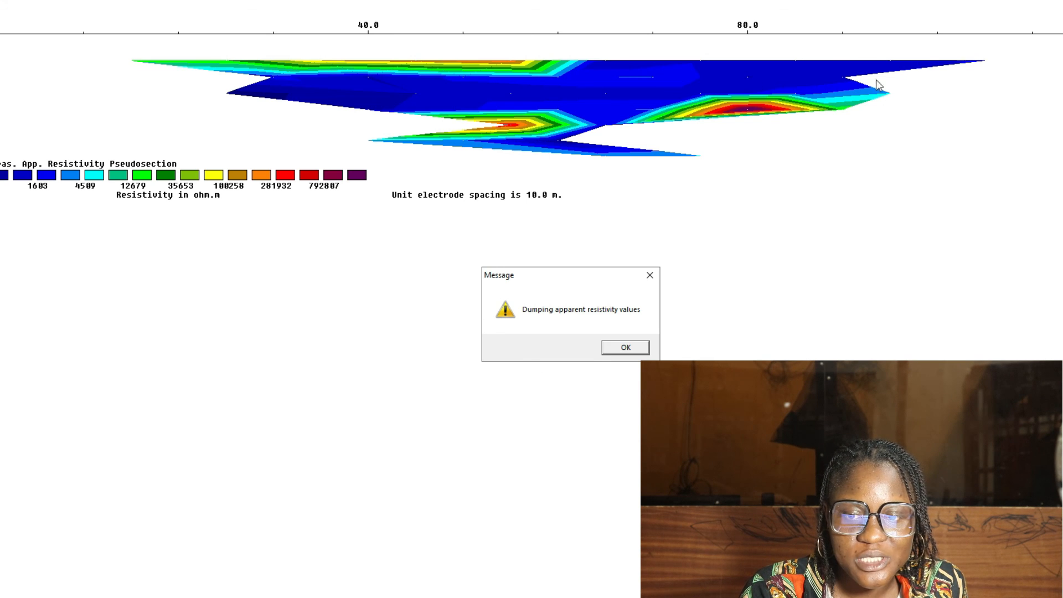
{"action": "left_click", "coordinate": [609, 358]}
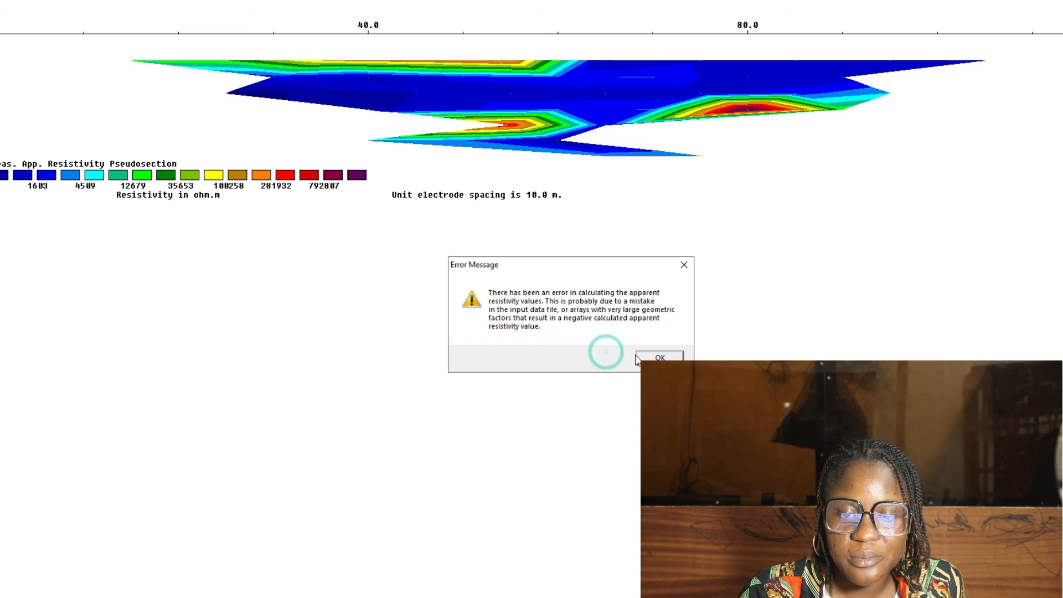
{"action": "left_click", "coordinate": [662, 356]}
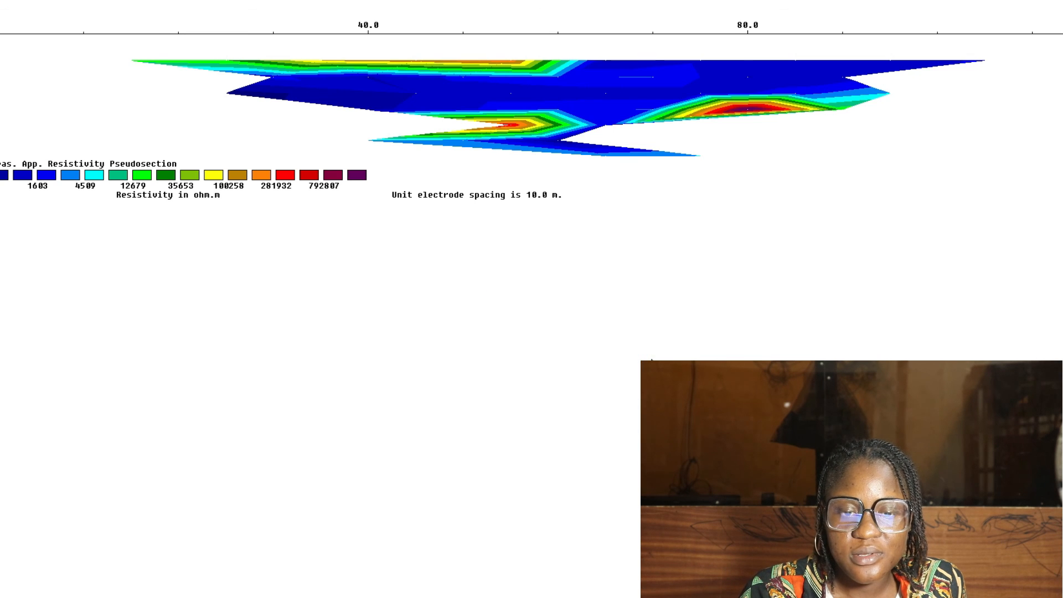